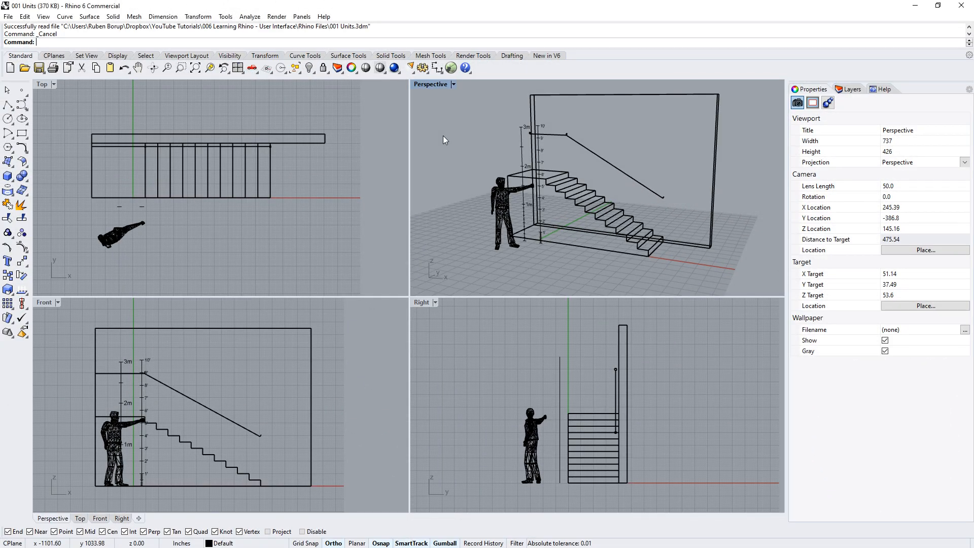
Step: Maximize the Perspective viewport and set its display mode to Shaded, viewing the staircase from above
{"action": "double_click", "coordinate": [429, 84]}
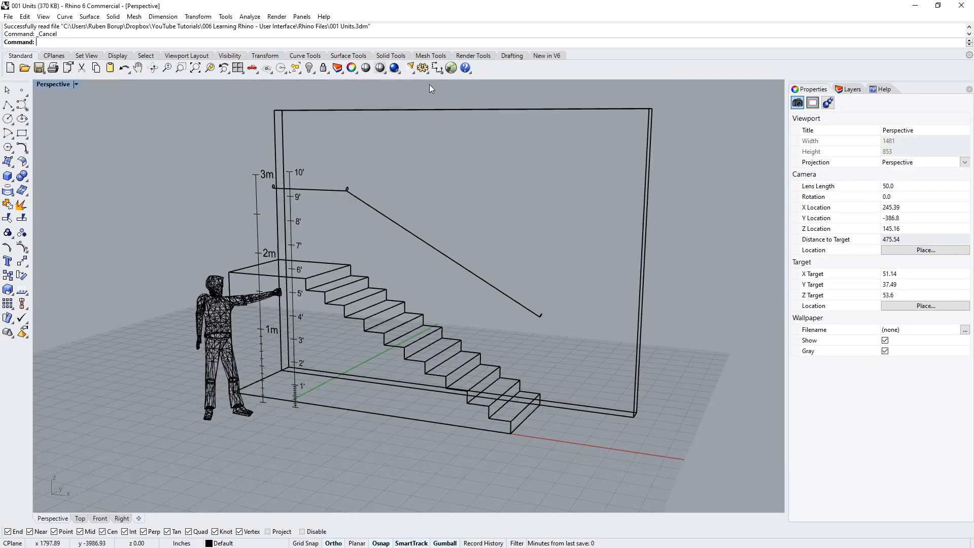
{"action": "right_click_drag", "start_coordinate": [419, 138], "coordinate": [434, 174]}
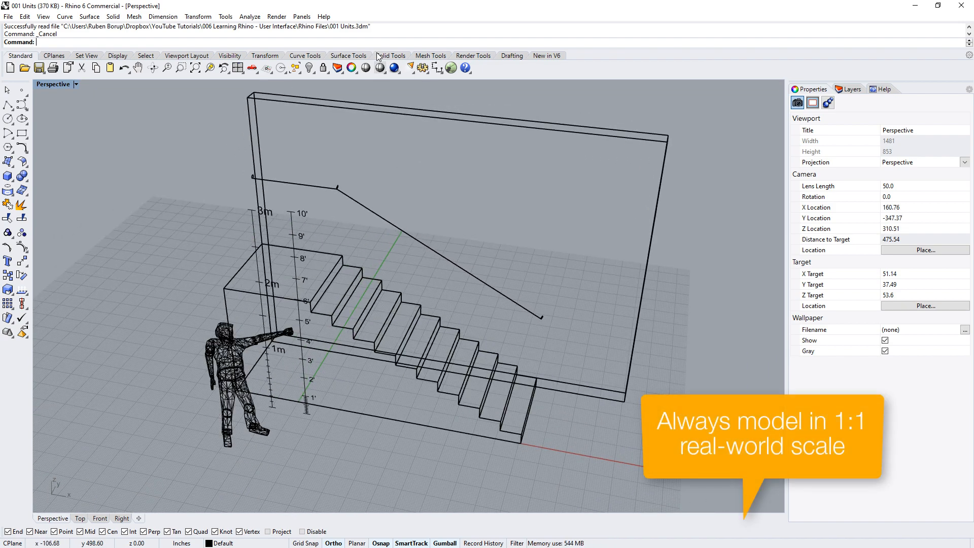
{"action": "left_click", "coordinate": [379, 67]}
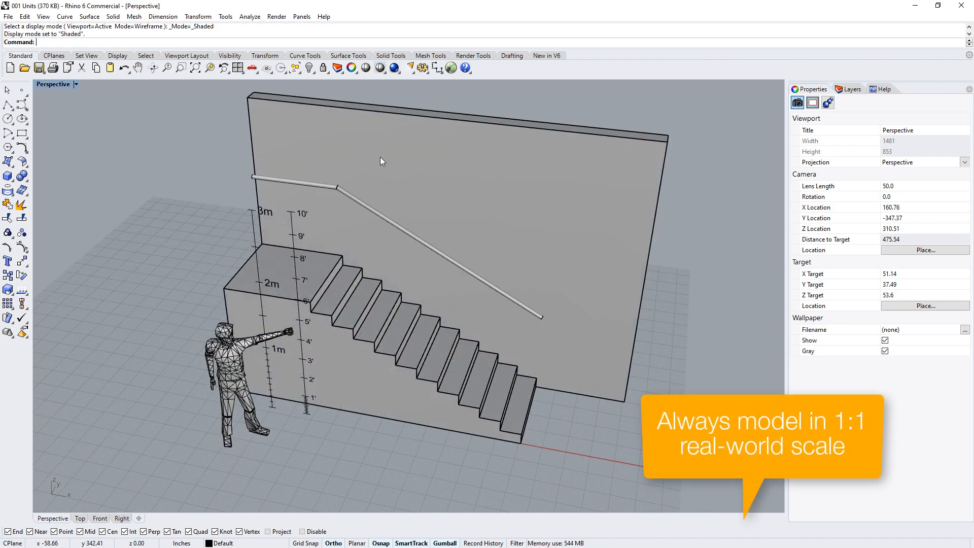
{"action": "right_click_drag", "start_coordinate": [397, 157], "coordinate": [398, 150]}
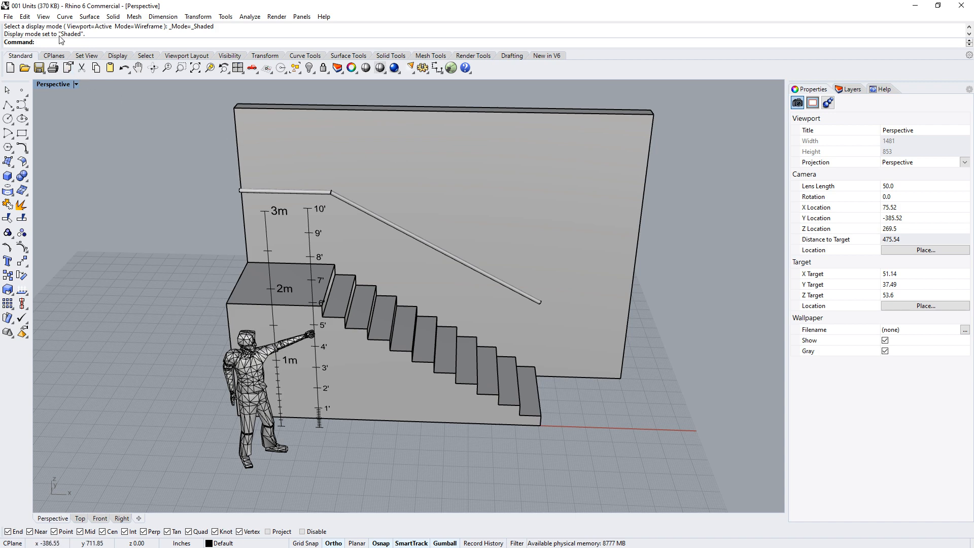
Step: Draw a single line 3'2" long on the ground in front of the stairs, parallel to the red axis
{"action": "left_click", "coordinate": [71, 20]}
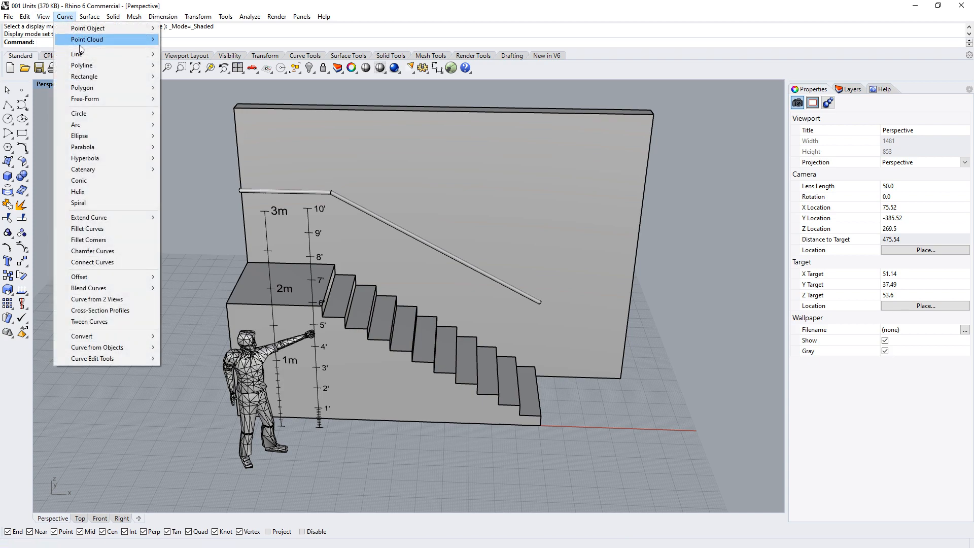
{"action": "mouse_move", "coordinate": [127, 54]}
{"action": "left_click", "coordinate": [175, 55]}
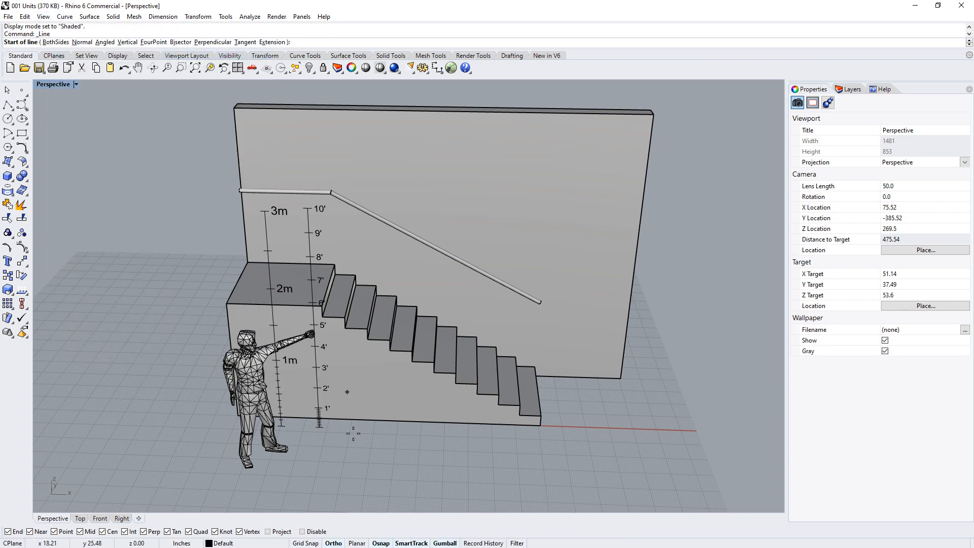
{"action": "left_click", "coordinate": [355, 448]}
{"action": "type", "text": "3'2"}
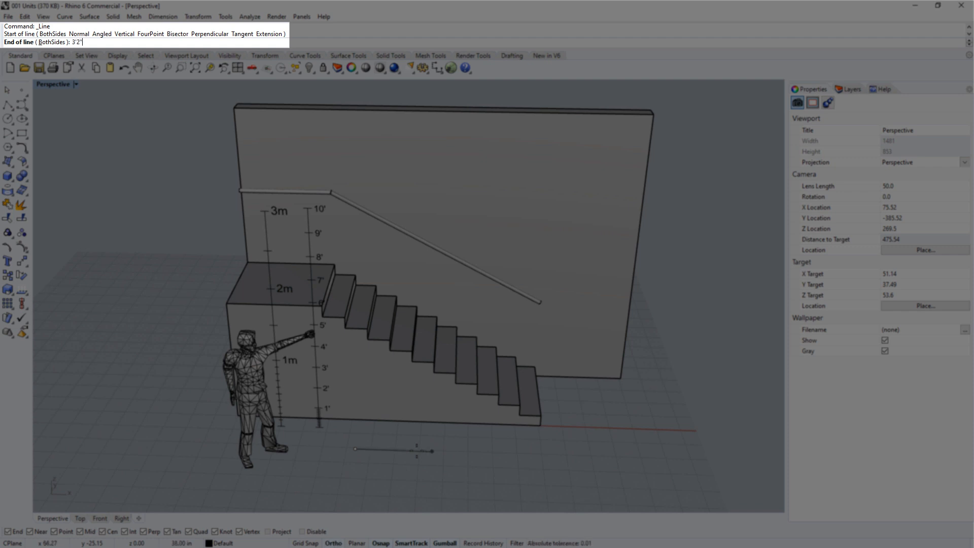
{"action": "type", "text": "\""}
{"action": "key", "text": "Return"}
{"action": "left_click", "coordinate": [418, 451]}
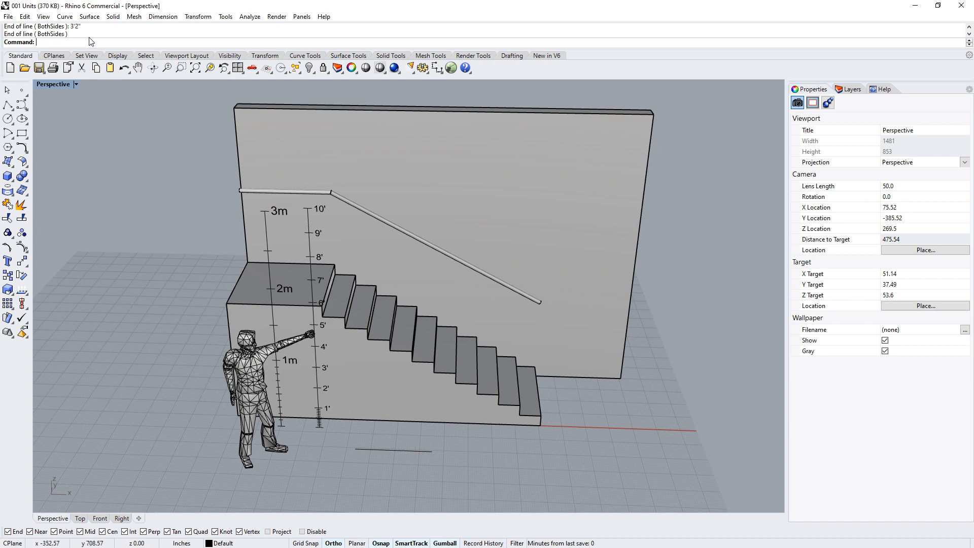
Step: Draw a second line 1m long, parallel to the first line and just in front of it
{"action": "left_click", "coordinate": [65, 17]}
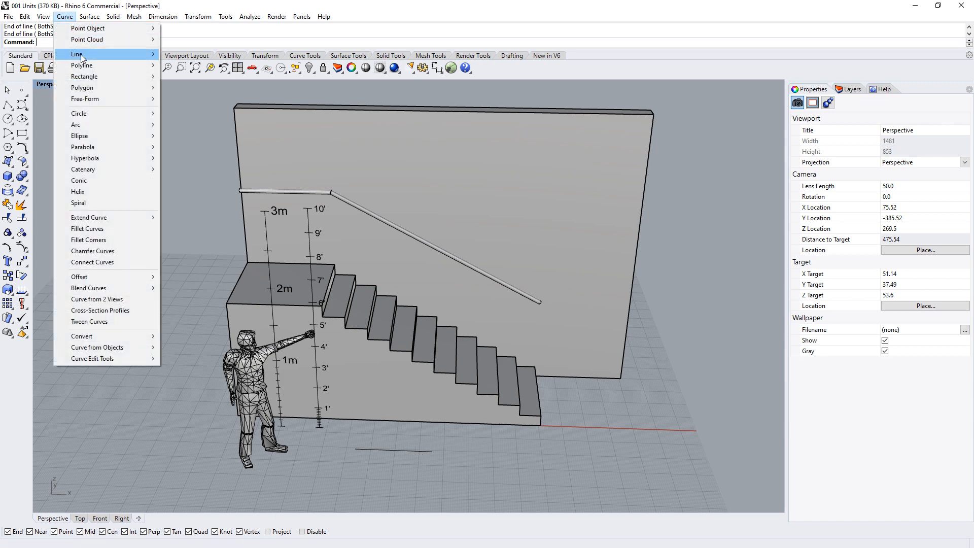
{"action": "mouse_move", "coordinate": [135, 59]}
{"action": "left_click", "coordinate": [189, 54]}
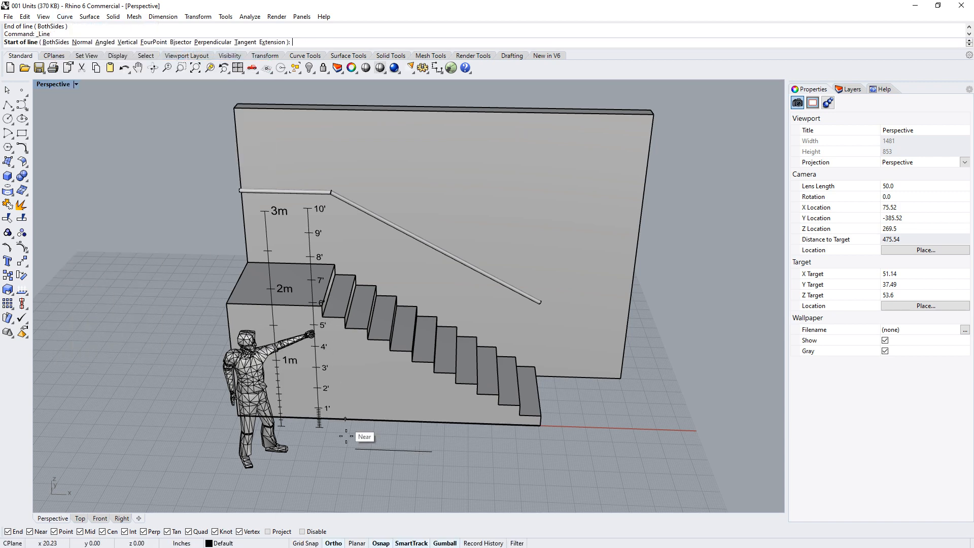
{"action": "left_click", "coordinate": [353, 458]}
{"action": "type", "text": "1m"}
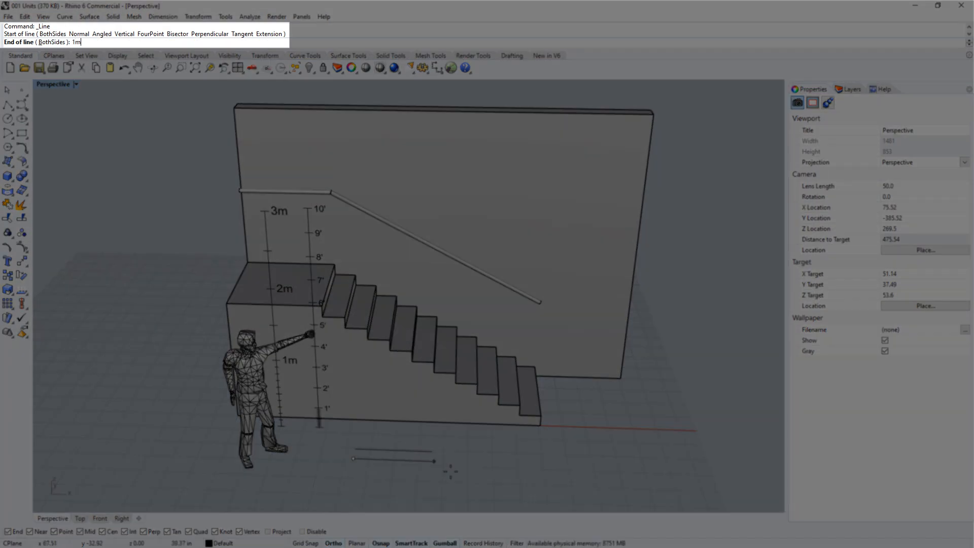
{"action": "key", "text": "Return"}
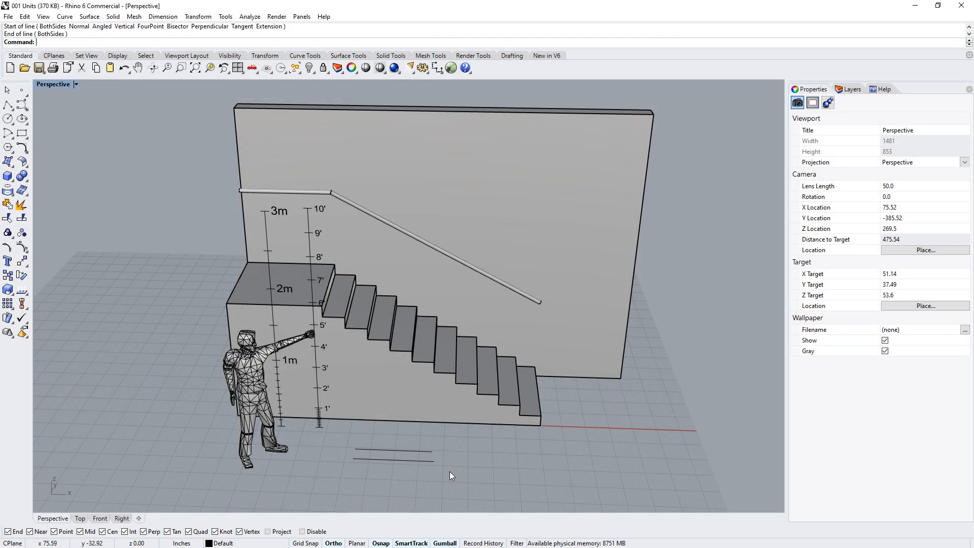
Step: Measure the length of the line nearer the stairs
{"action": "left_click", "coordinate": [407, 450]}
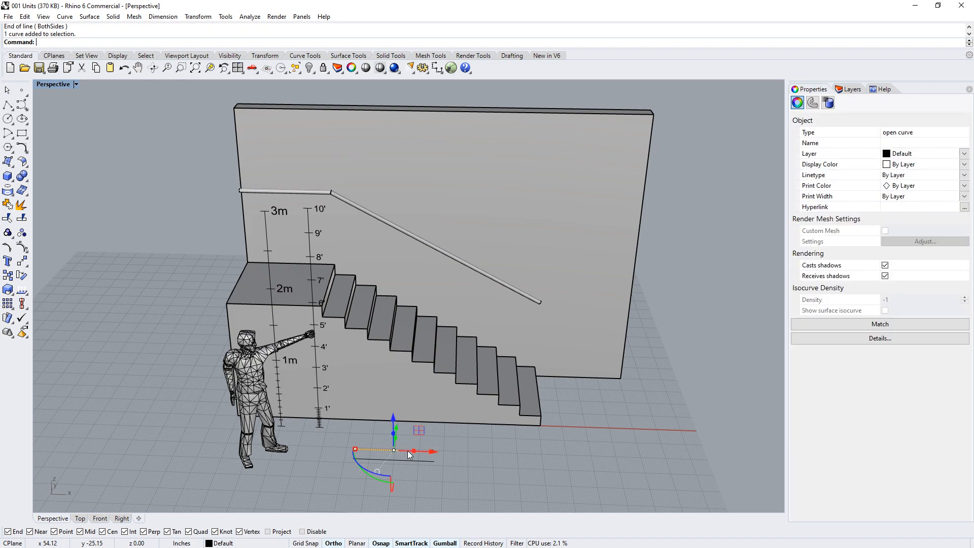
{"action": "left_click", "coordinate": [244, 17]}
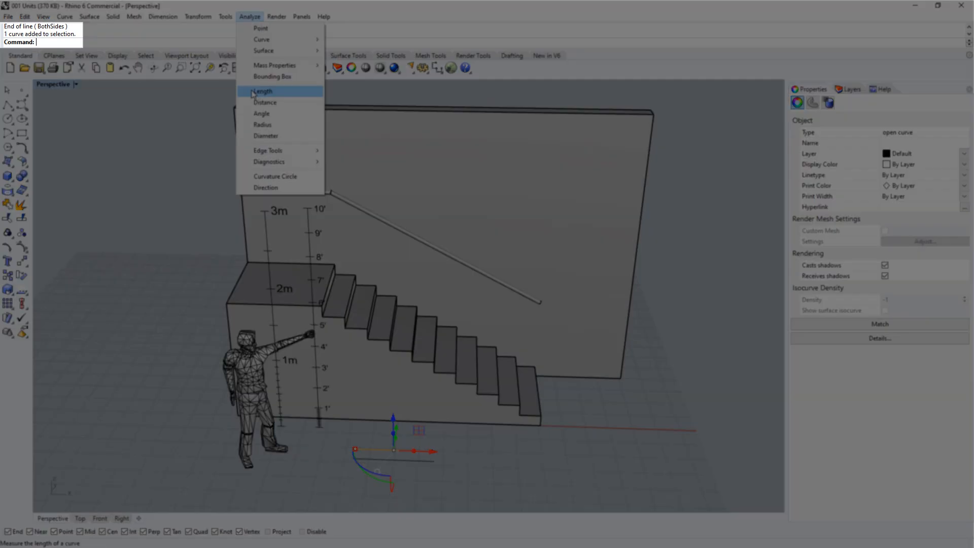
{"action": "left_click", "coordinate": [252, 91]}
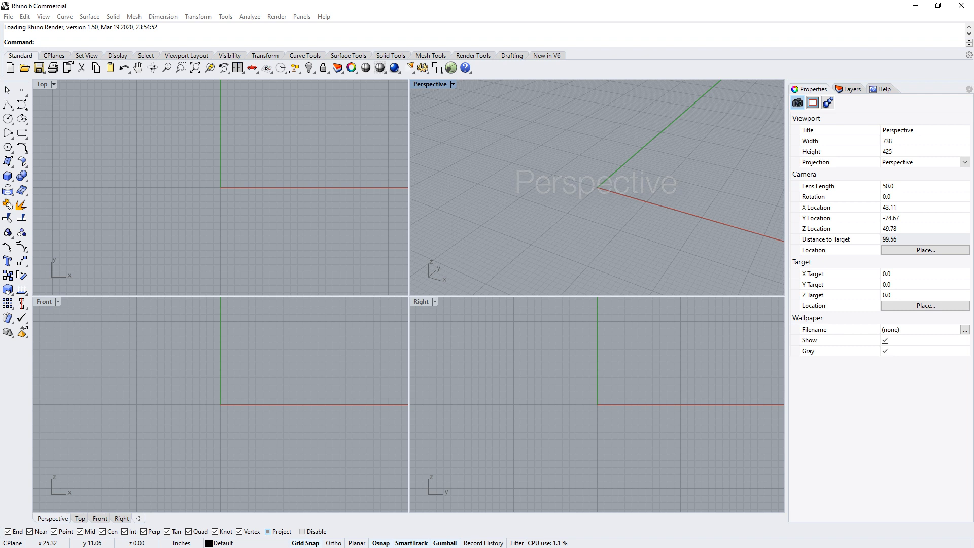
Step: In the empty model, maximize the Right viewport, and view the Front, Top and Perspective viewports in turn
{"action": "key", "text": "Escape"}
{"action": "key", "text": "Escape"}
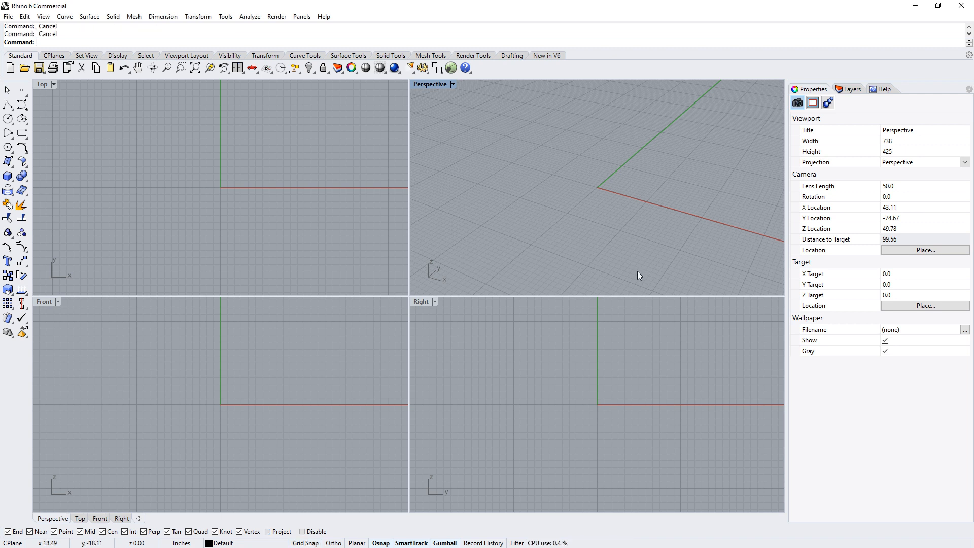
{"action": "mouse_move", "coordinate": [639, 296]}
{"action": "left_mouse_down"}
{"action": "mouse_move", "coordinate": [651, 361]}
{"action": "mouse_move", "coordinate": [639, 307]}
{"action": "mouse_move", "coordinate": [624, 297]}
{"action": "left_mouse_up"}
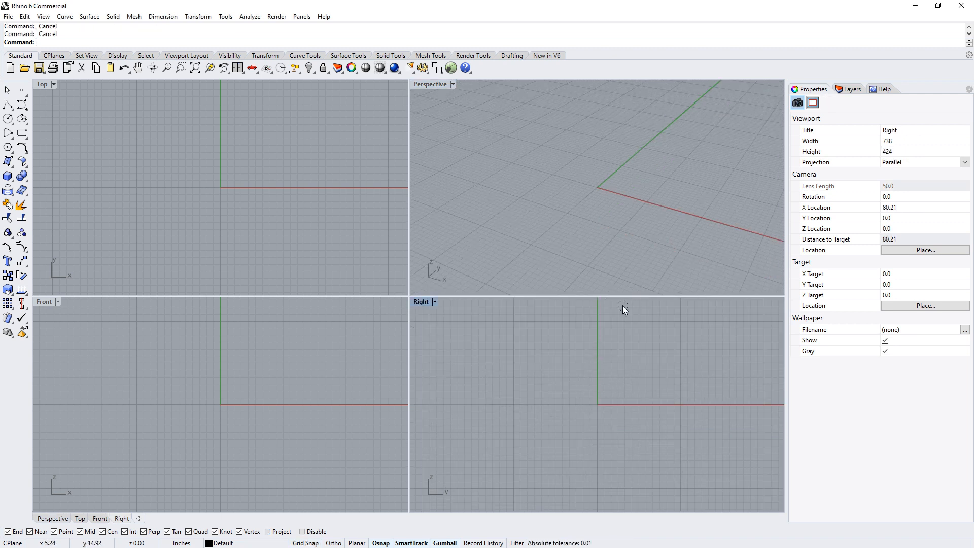
{"action": "double_click", "coordinate": [422, 302]}
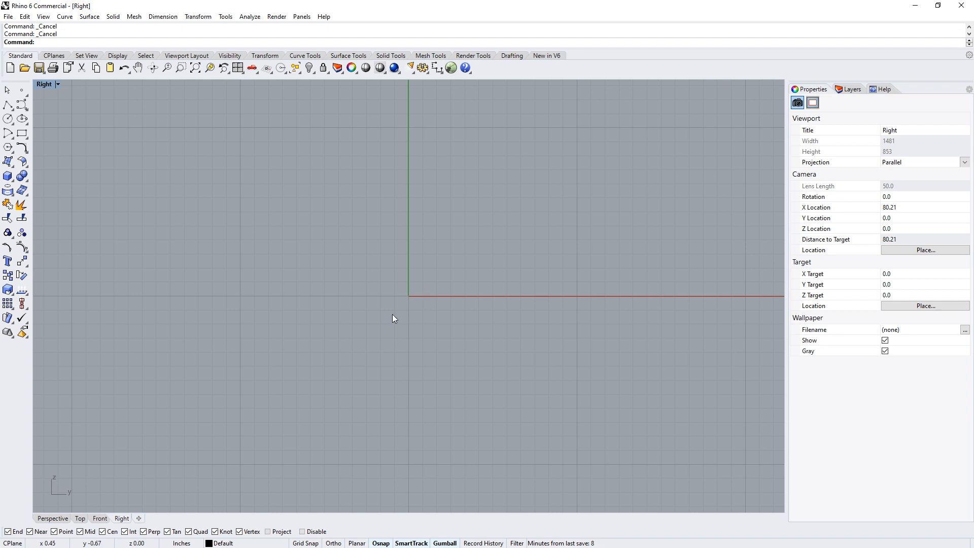
{"action": "left_click", "coordinate": [95, 519]}
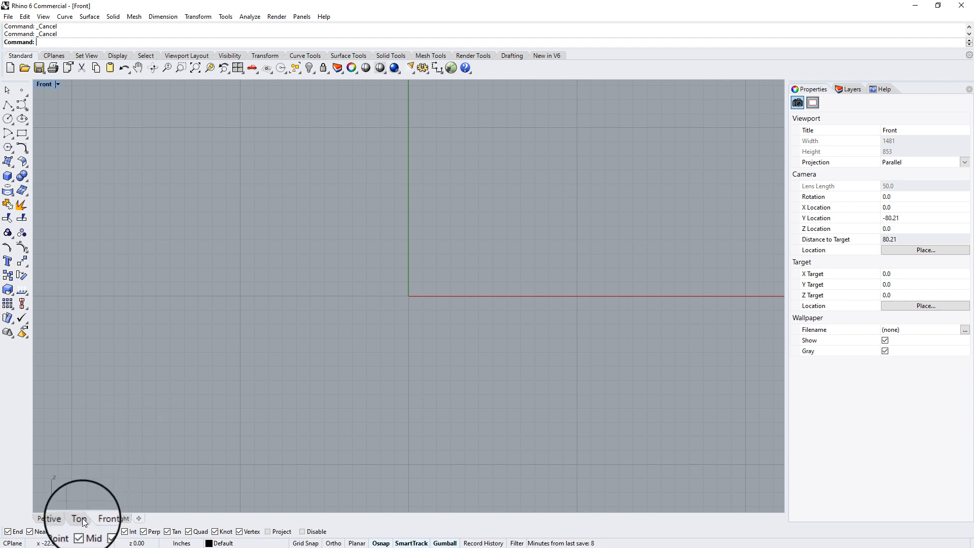
{"action": "left_click", "coordinate": [82, 518]}
{"action": "left_click", "coordinate": [51, 519]}
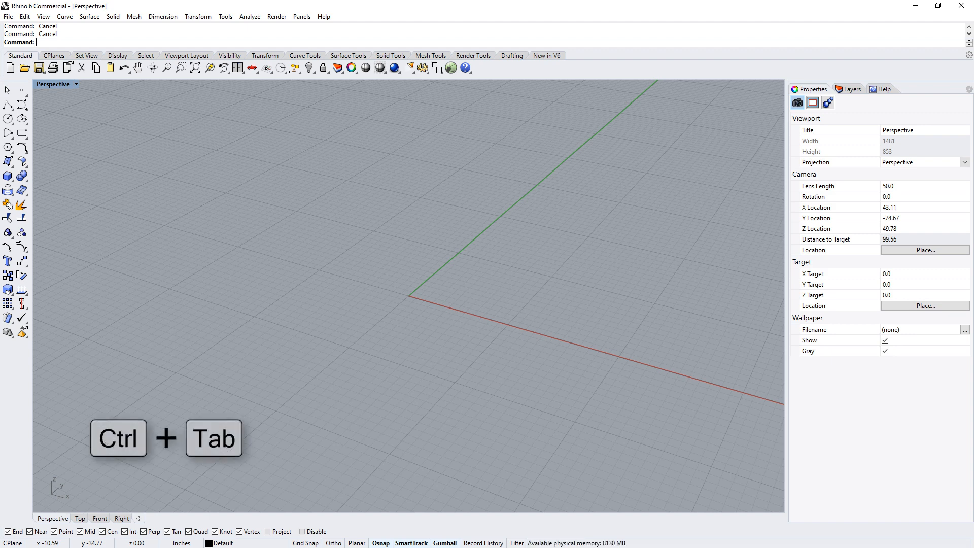
Step: Cycle through all the maximized viewports back to Perspective, and restore the four-viewport layout
{"action": "key", "text": "ctrl+Tab"}
{"action": "key", "text": "ctrl+Tab"}
{"action": "key", "text": "ctrl+Tab"}
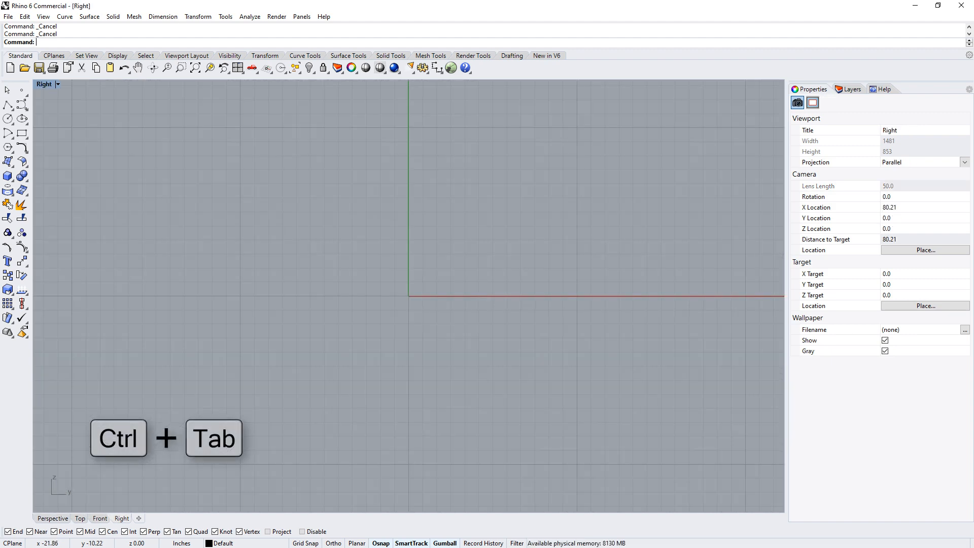
{"action": "key", "text": "ctrl+Tab"}
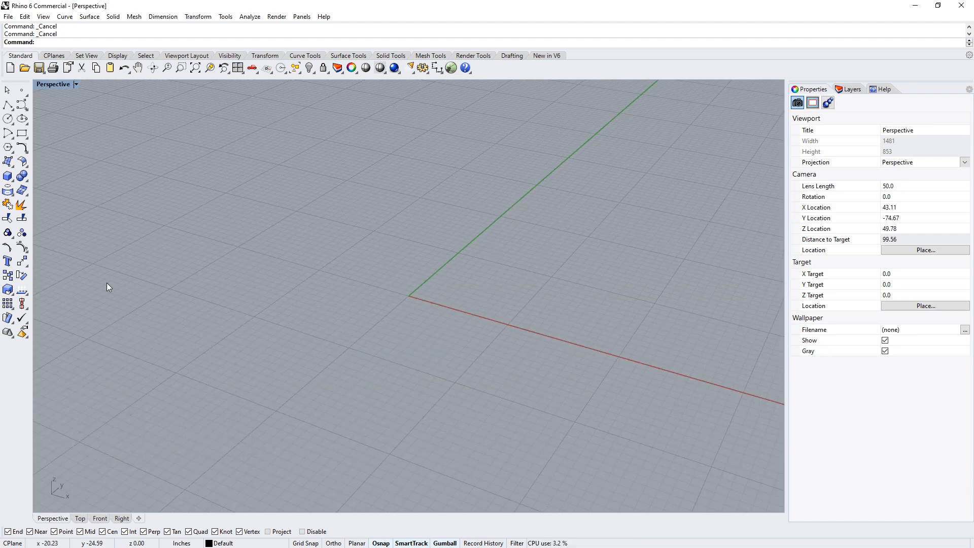
{"action": "double_click", "coordinate": [57, 85]}
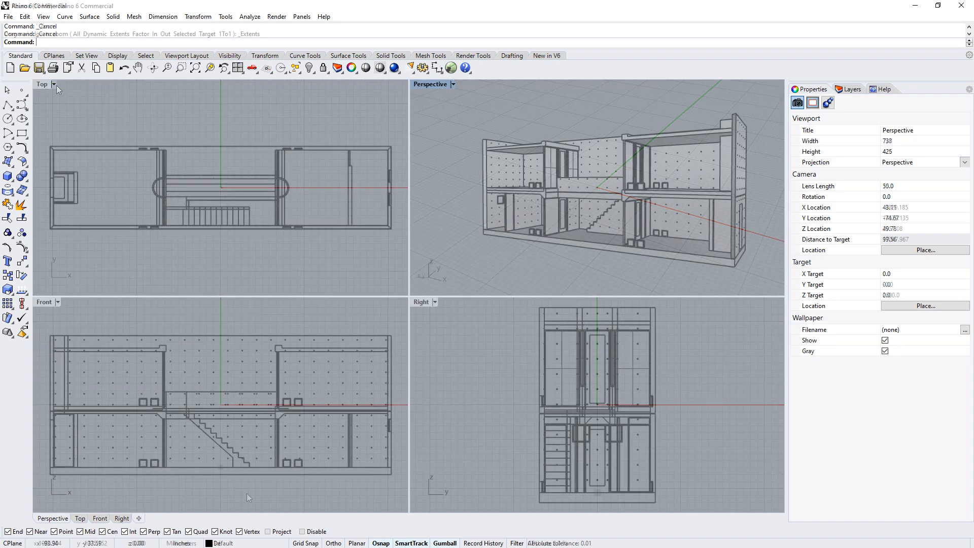
Step: Examine the Azuma house model in the Front and Perspective viewports, from above, from the side and close up on its interior
{"action": "key", "text": "ctrl+e"}
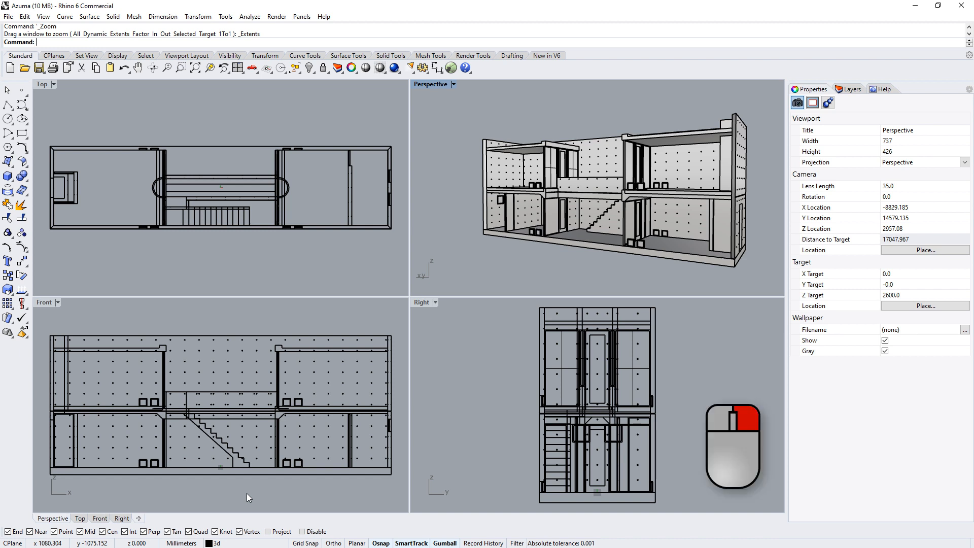
{"action": "mouse_move", "coordinate": [247, 497]}
{"action": "right_mouse_down"}
{"action": "mouse_move", "coordinate": [337, 498]}
{"action": "mouse_move", "coordinate": [199, 499]}
{"action": "mouse_move", "coordinate": [285, 495]}
{"action": "mouse_move", "coordinate": [251, 494]}
{"action": "right_mouse_up"}
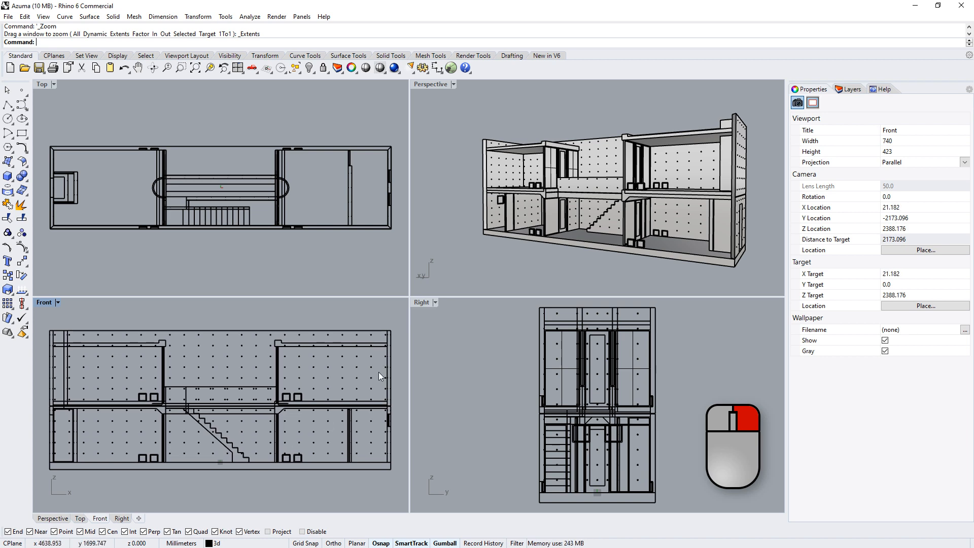
{"action": "right_click_drag", "start_coordinate": [520, 254], "coordinate": [576, 96]}
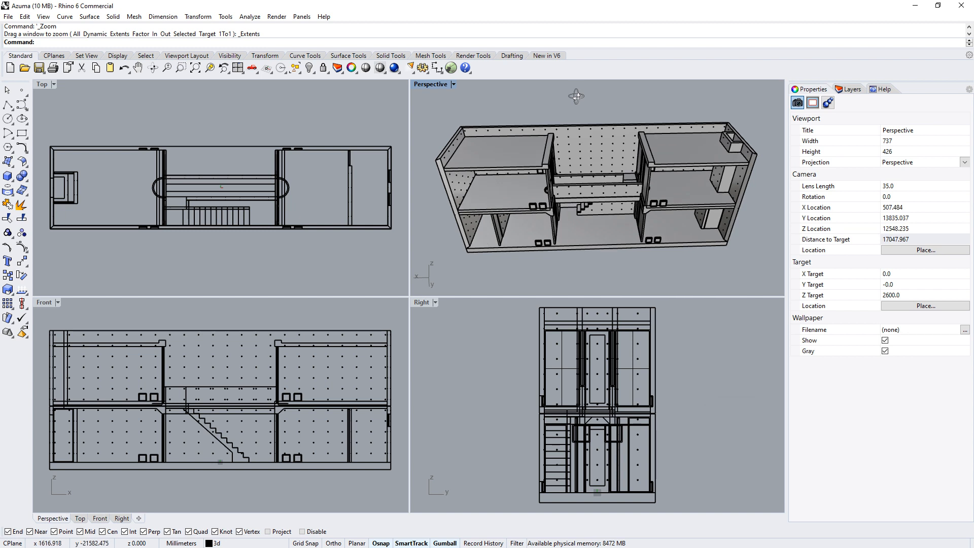
{"action": "right_click_drag", "start_coordinate": [592, 170], "coordinate": [535, 162], "text": "shift"}
{"action": "scroll", "coordinate": [593, 180], "scroll_direction": "up", "scroll_amount": 5}
{"action": "scroll", "coordinate": [535, 163], "scroll_direction": "up", "scroll_amount": 5}
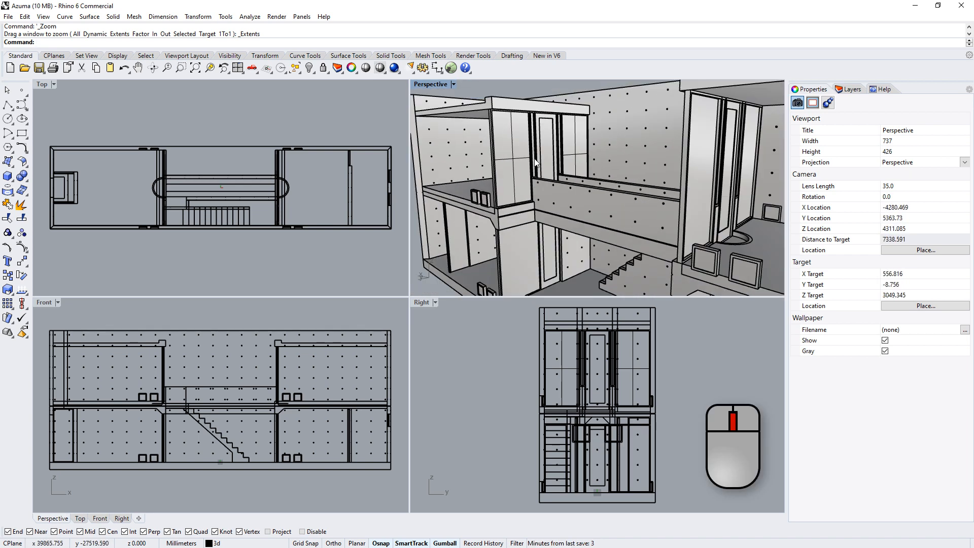
{"action": "scroll", "coordinate": [535, 162], "scroll_direction": "down", "scroll_amount": 6}
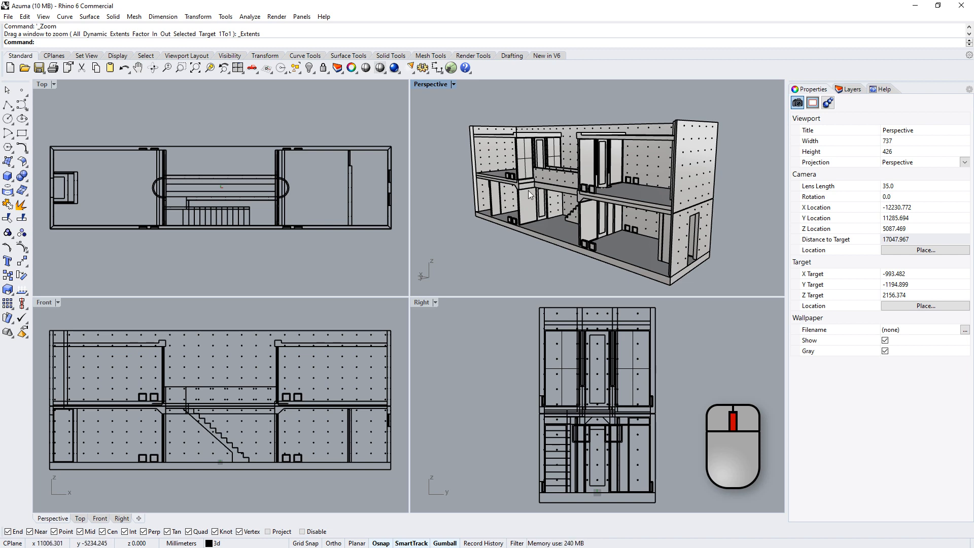
{"action": "right_click_drag", "start_coordinate": [526, 191], "coordinate": [593, 192]}
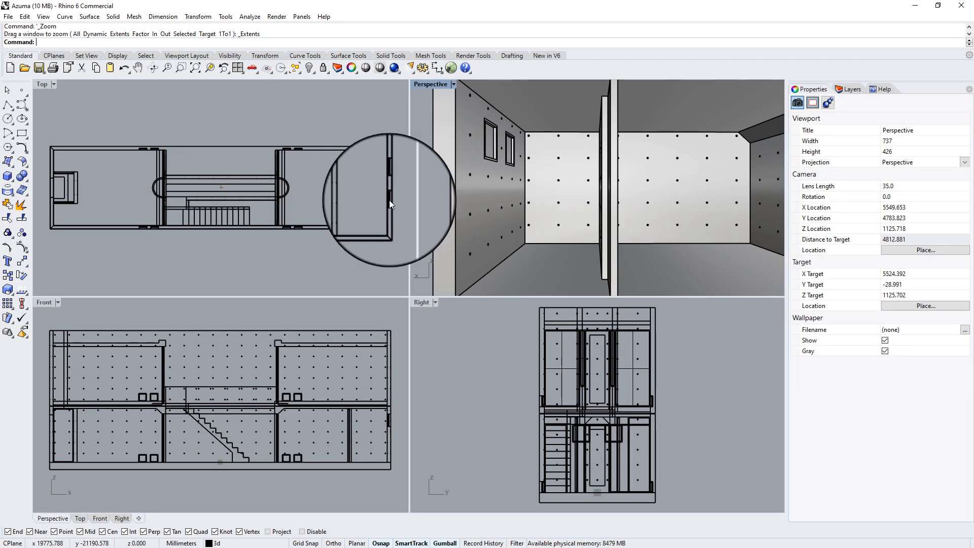
{"action": "left_click", "coordinate": [190, 68]}
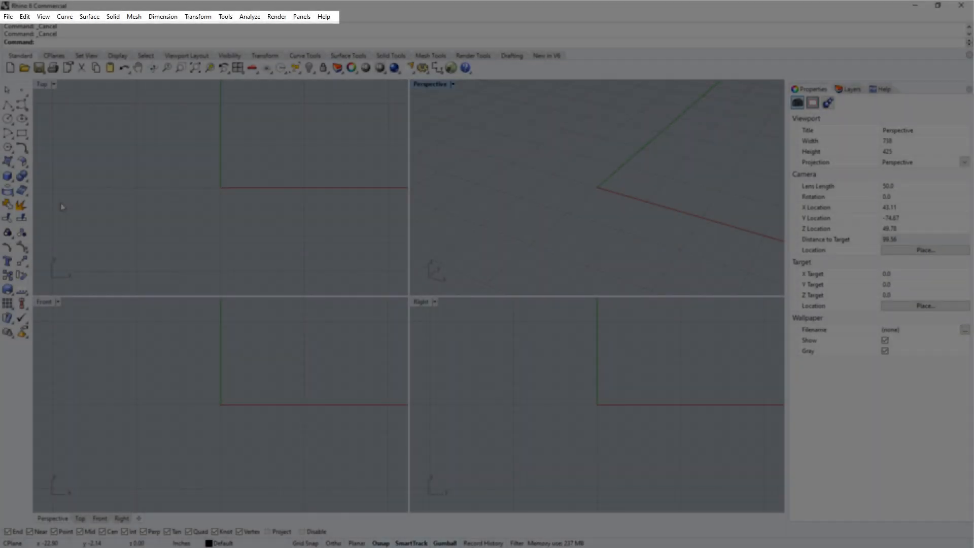
{"action": "left_click", "coordinate": [30, 18]}
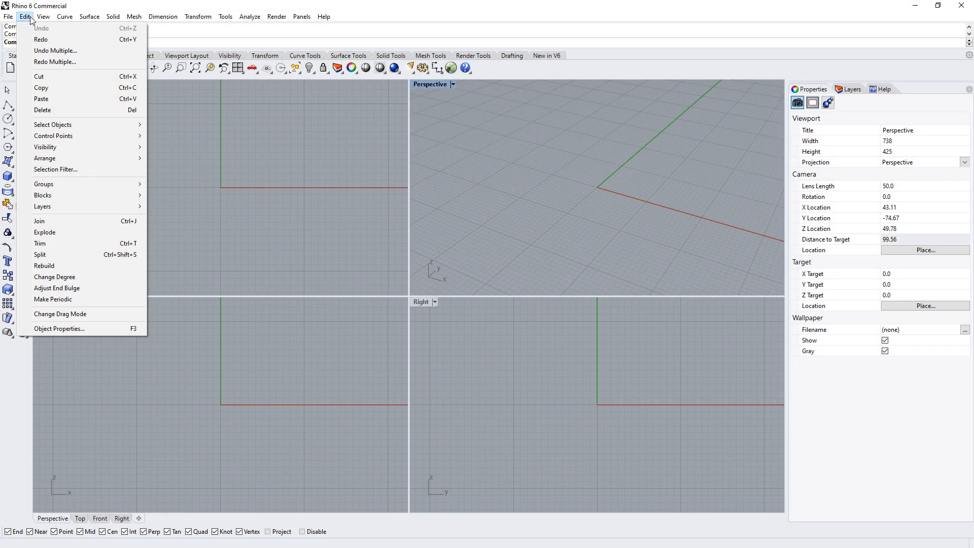
{"action": "mouse_move", "coordinate": [42, 19]}
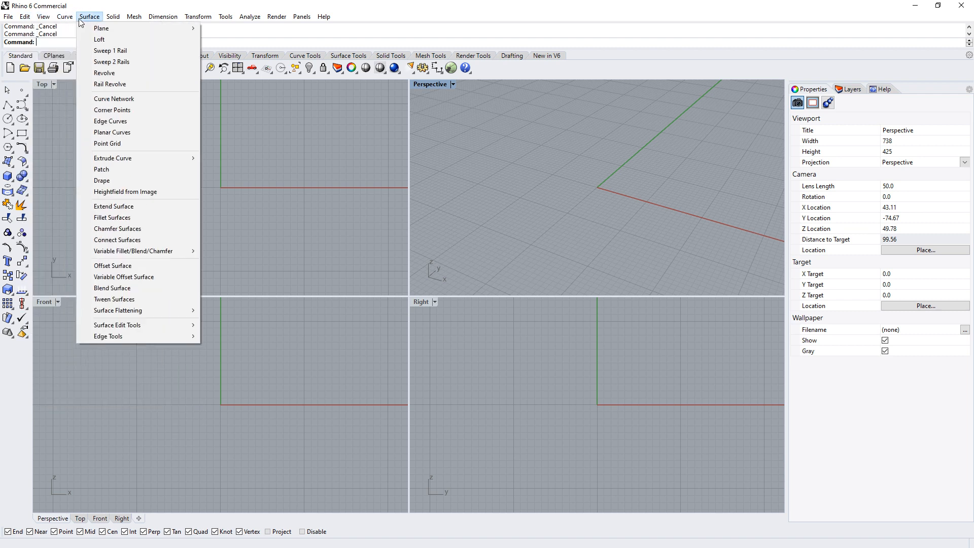
{"action": "left_click", "coordinate": [120, 18]}
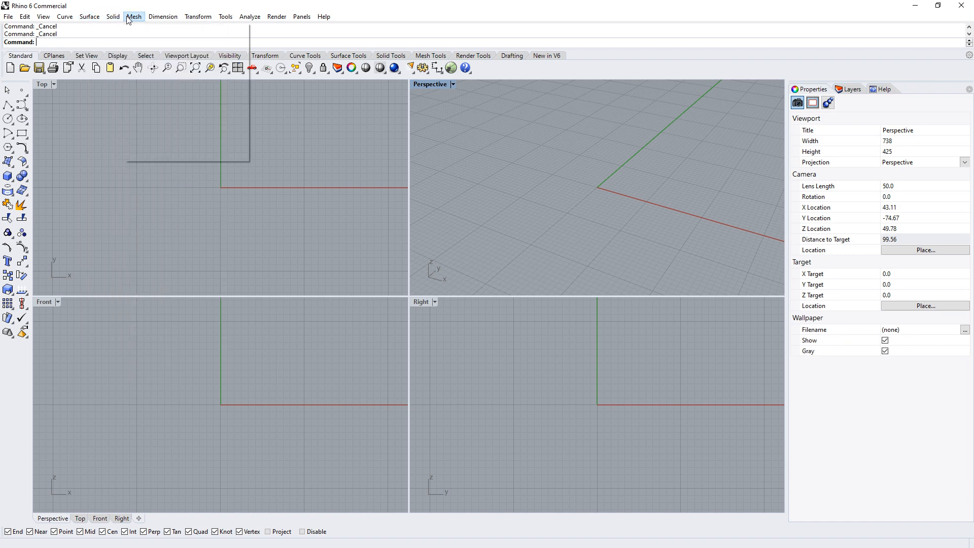
{"action": "left_click", "coordinate": [131, 18]}
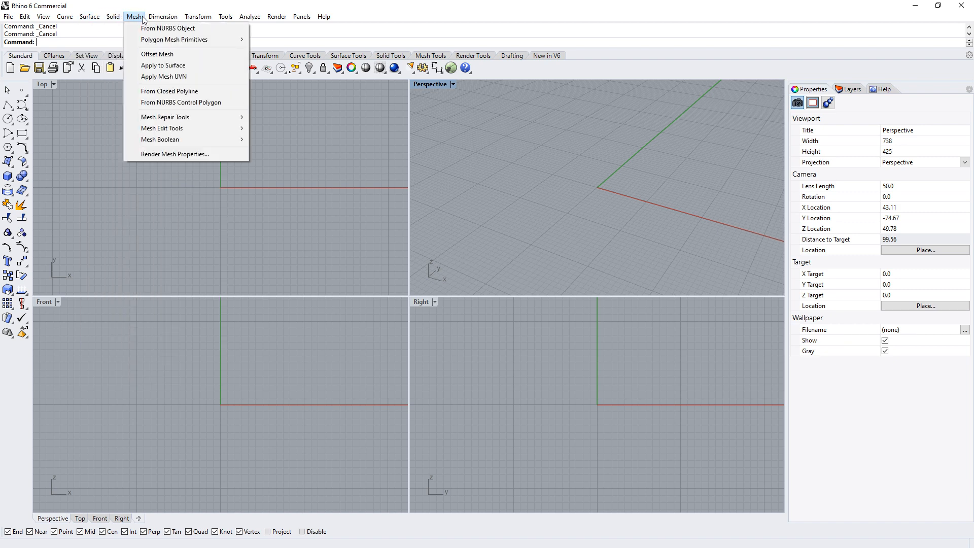
{"action": "mouse_move", "coordinate": [154, 18]}
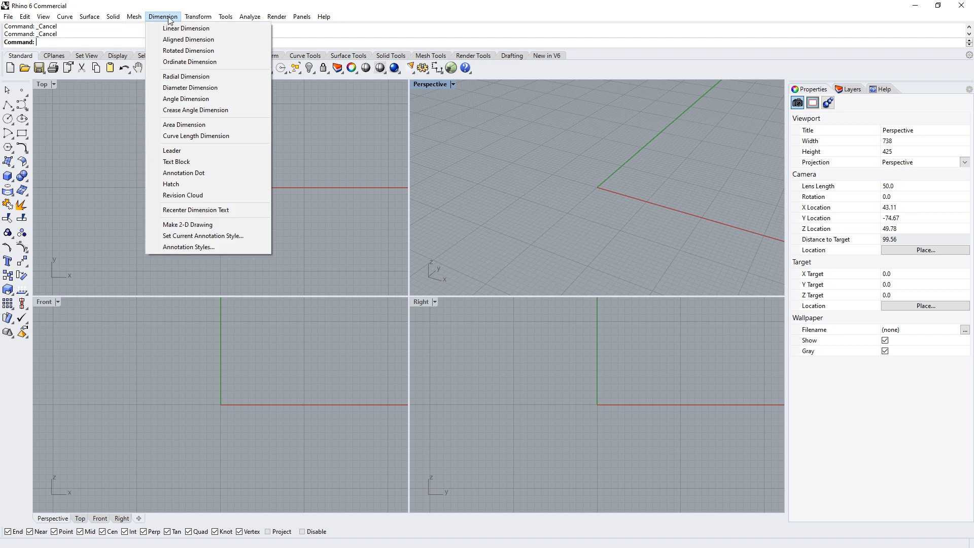
{"action": "mouse_move", "coordinate": [186, 21]}
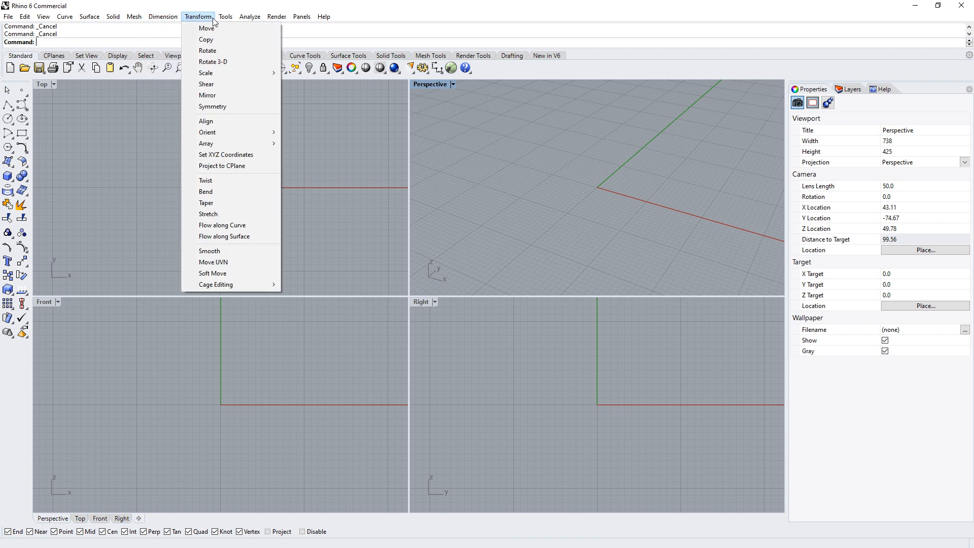
{"action": "mouse_move", "coordinate": [221, 21]}
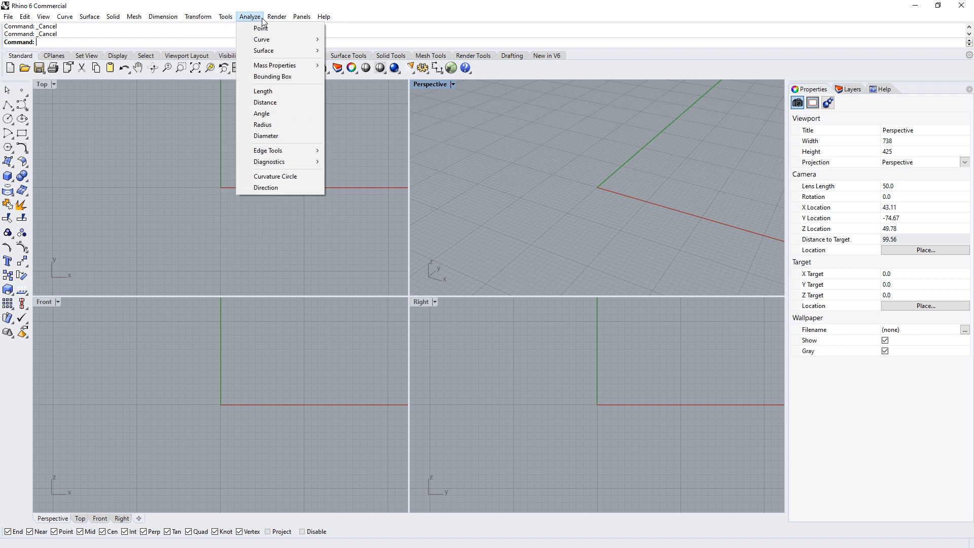
{"action": "mouse_move", "coordinate": [275, 22]}
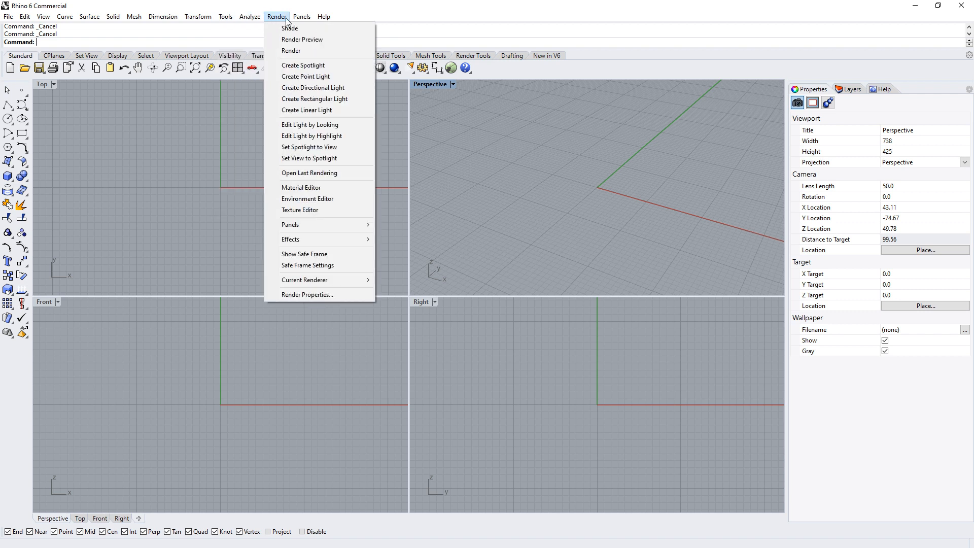
{"action": "left_click", "coordinate": [185, 134]}
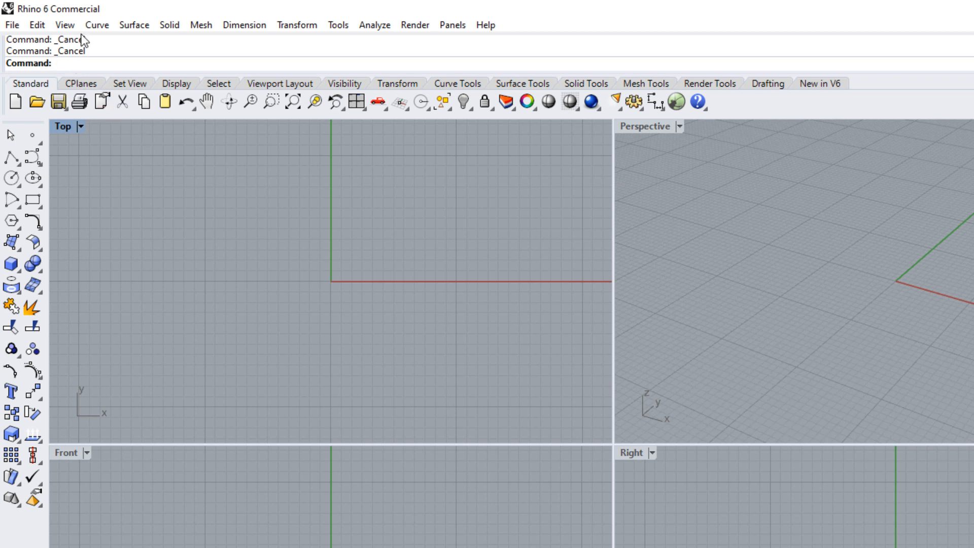
Step: Draw a single slanted line in the Top viewport, rising from below the X axis across the Y axis near the origin
{"action": "left_click", "coordinate": [96, 26]}
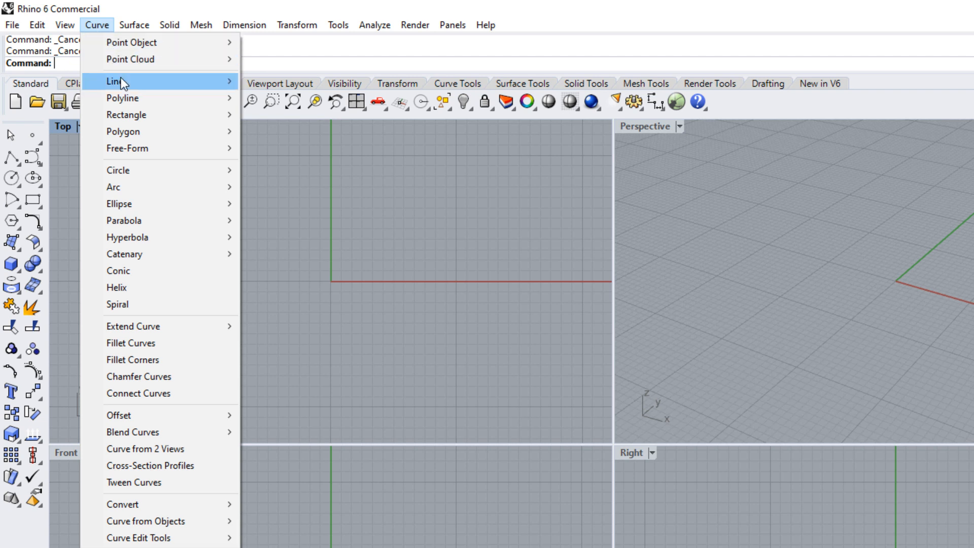
{"action": "mouse_move", "coordinate": [122, 83]}
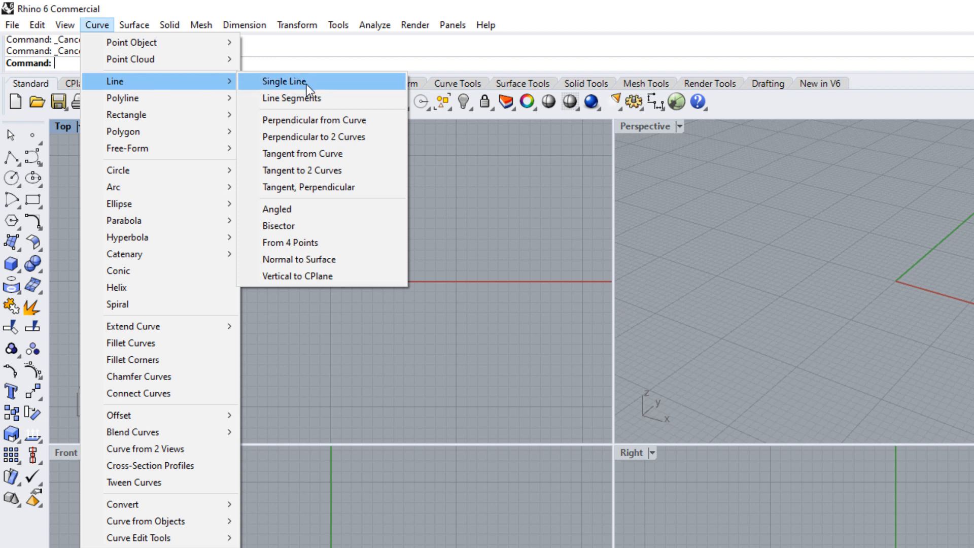
{"action": "left_click", "coordinate": [348, 81]}
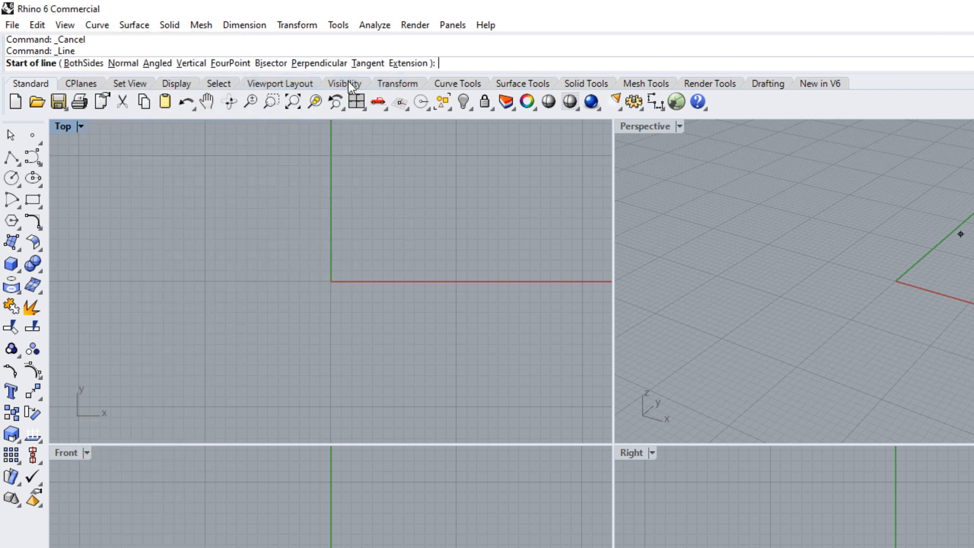
{"action": "left_click", "coordinate": [257, 294]}
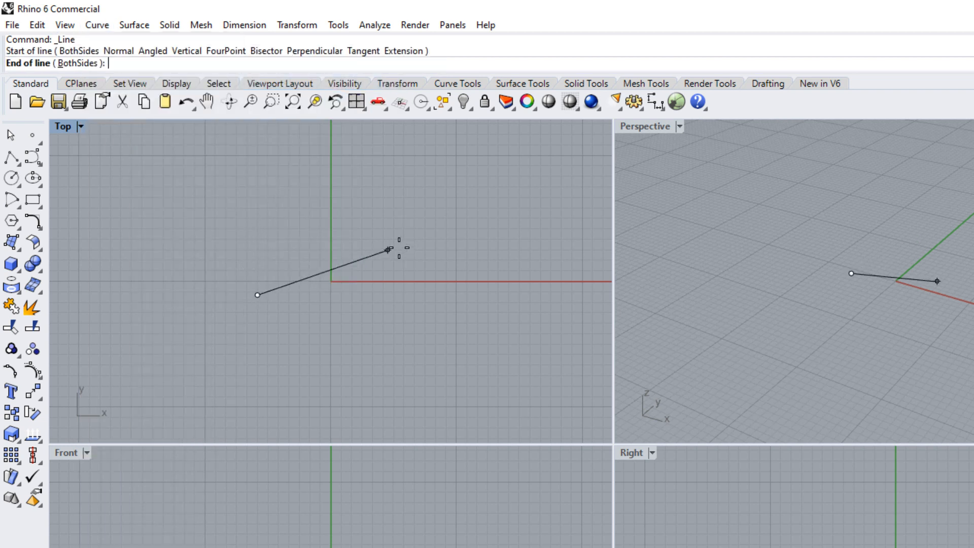
{"action": "left_click", "coordinate": [416, 243]}
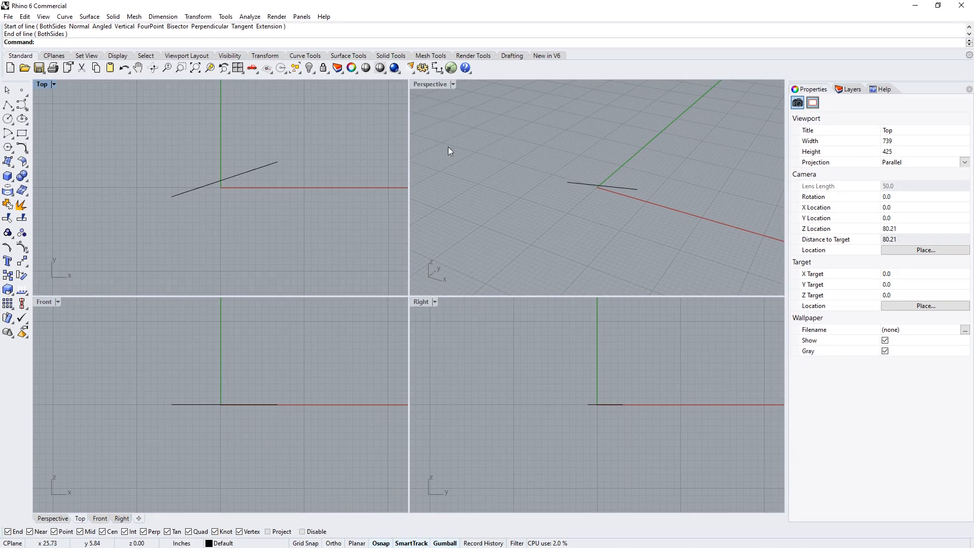
Step: Extrude the line straight up into a vertical surface, setting its height freehand in the Perspective viewport
{"action": "left_click", "coordinate": [603, 187]}
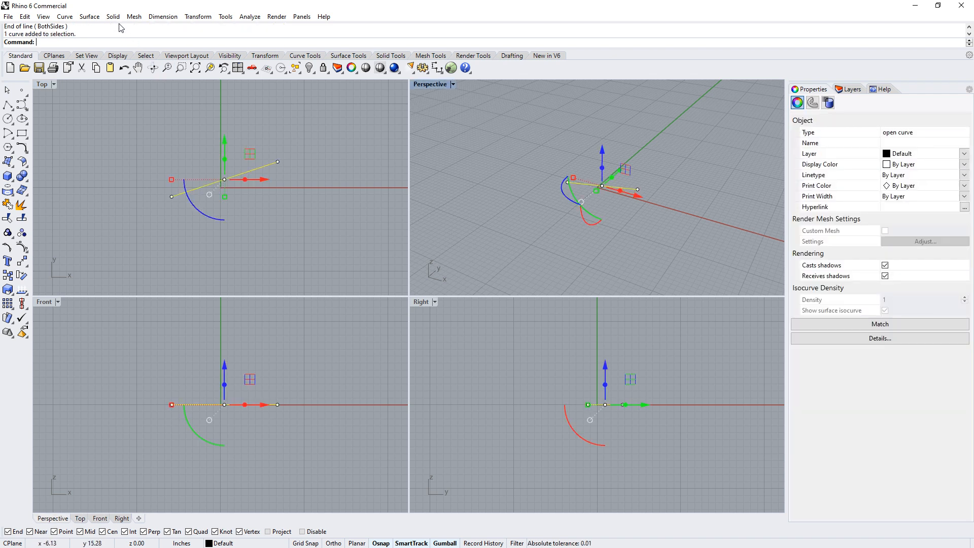
{"action": "left_click", "coordinate": [89, 16]}
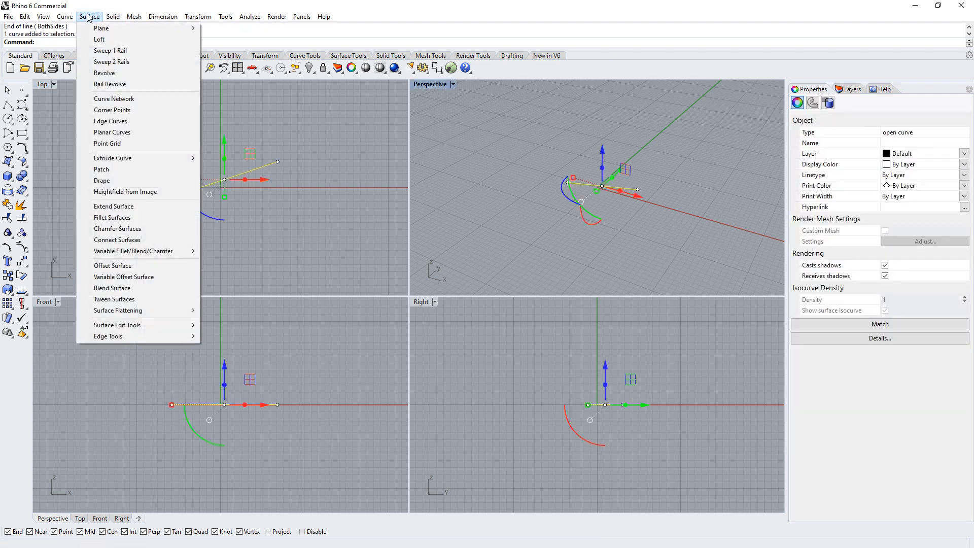
{"action": "mouse_move", "coordinate": [117, 160]}
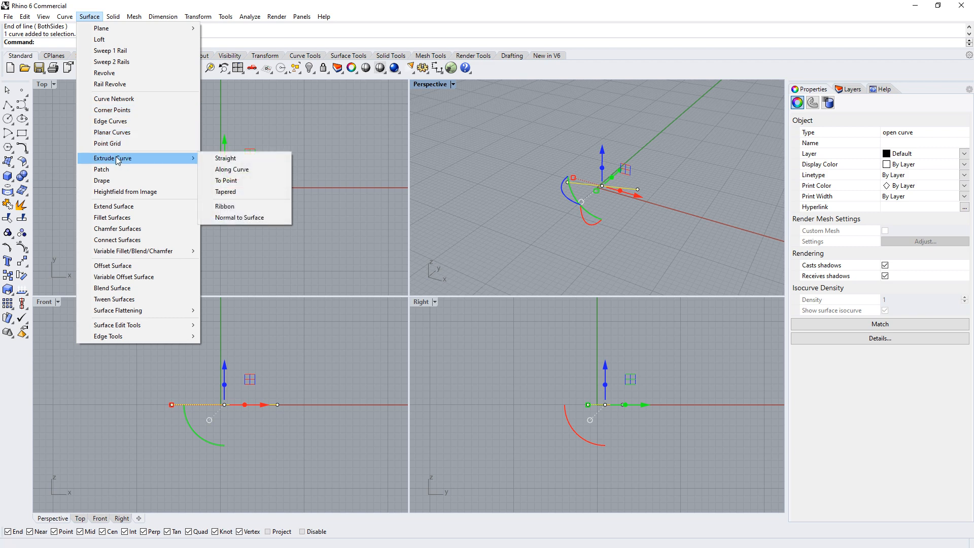
{"action": "left_click", "coordinate": [219, 159]}
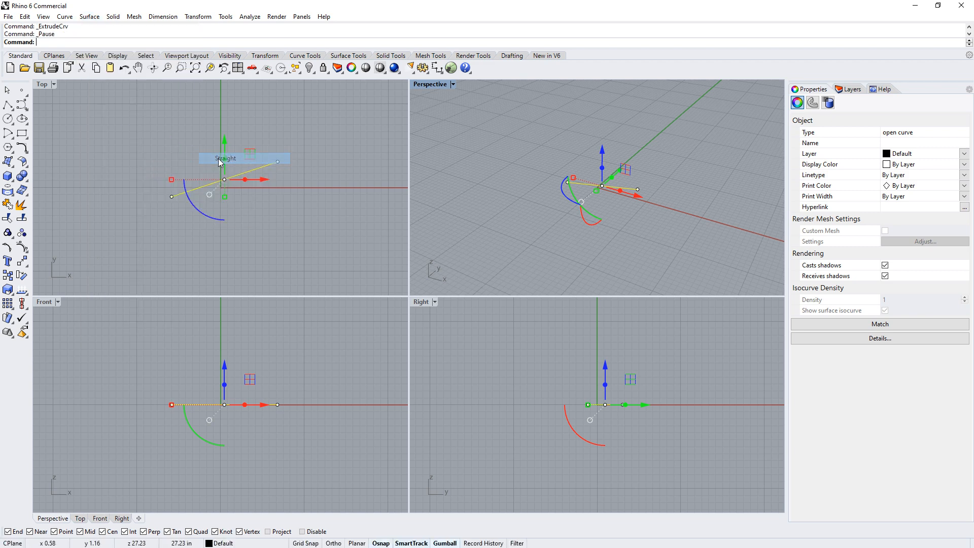
{"action": "left_click", "coordinate": [544, 126]}
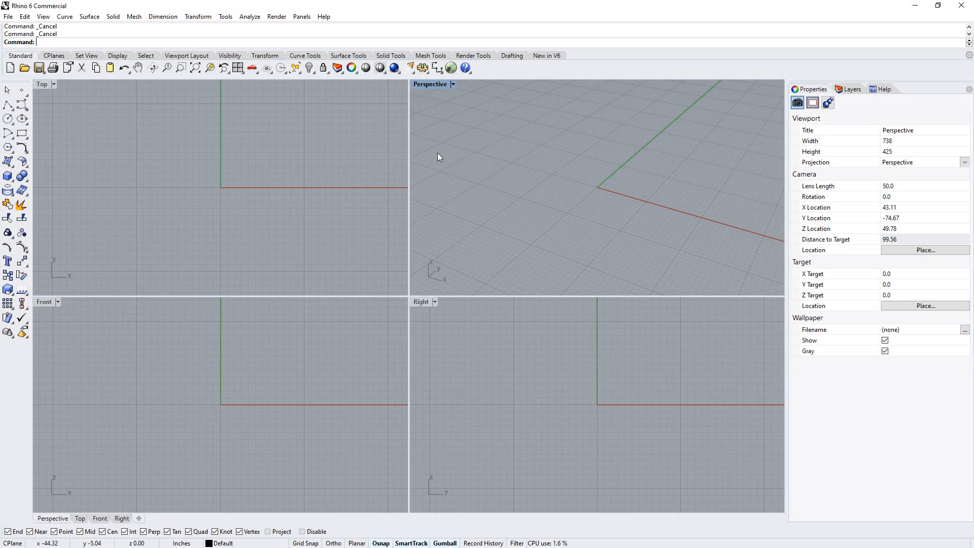
{"action": "left_click", "coordinate": [65, 17]}
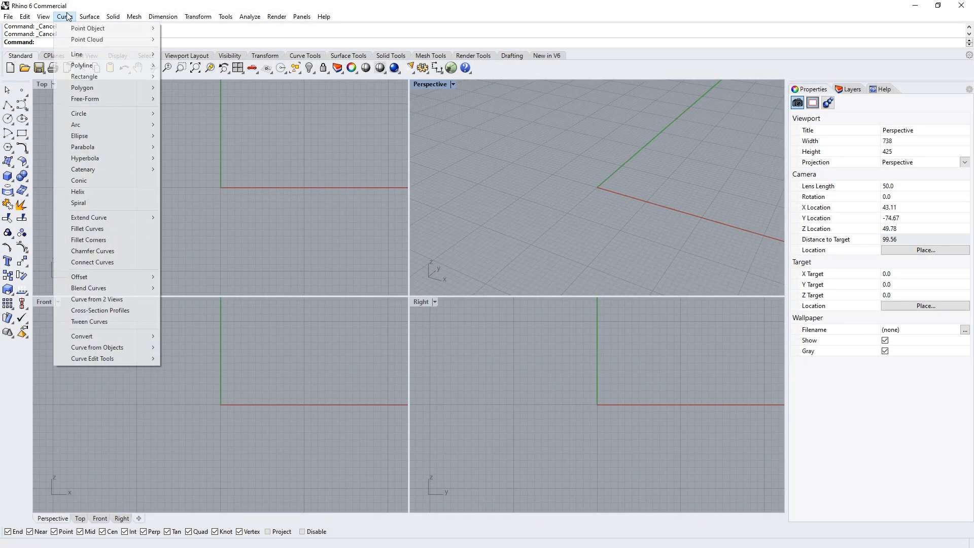
{"action": "mouse_move", "coordinate": [87, 116]}
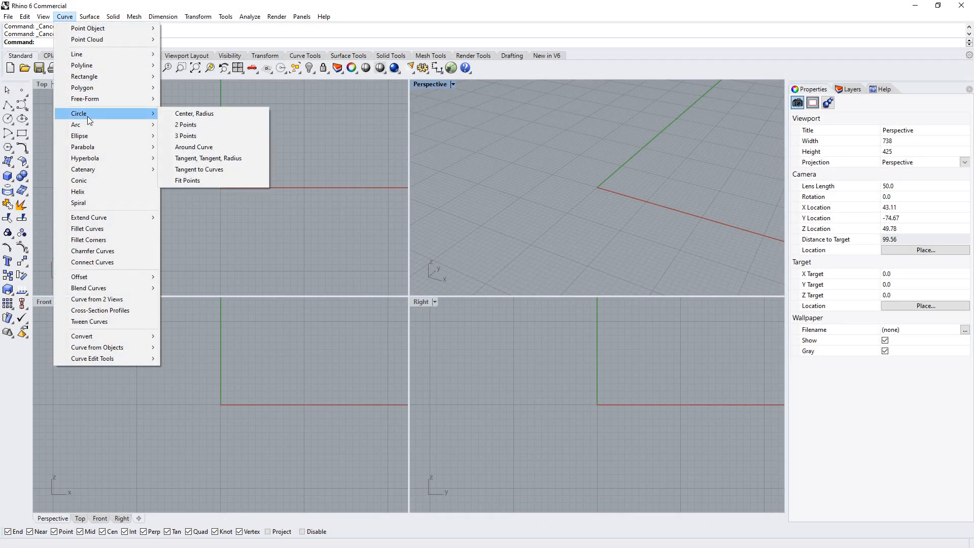
{"action": "left_click", "coordinate": [196, 115]}
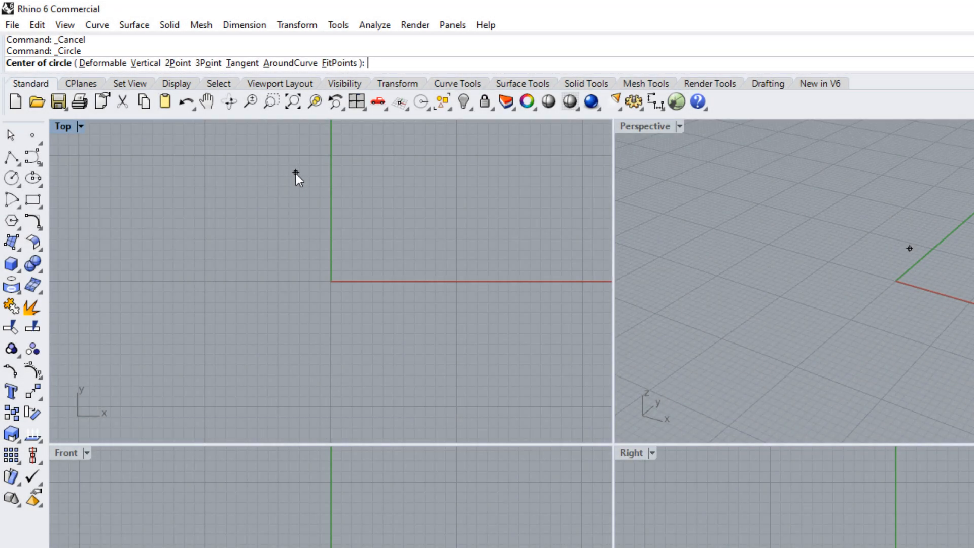
Step: Draw a one-segment polyline in the Top viewport, slanting up from below the X axis across the Y axis
{"action": "left_click", "coordinate": [11, 159]}
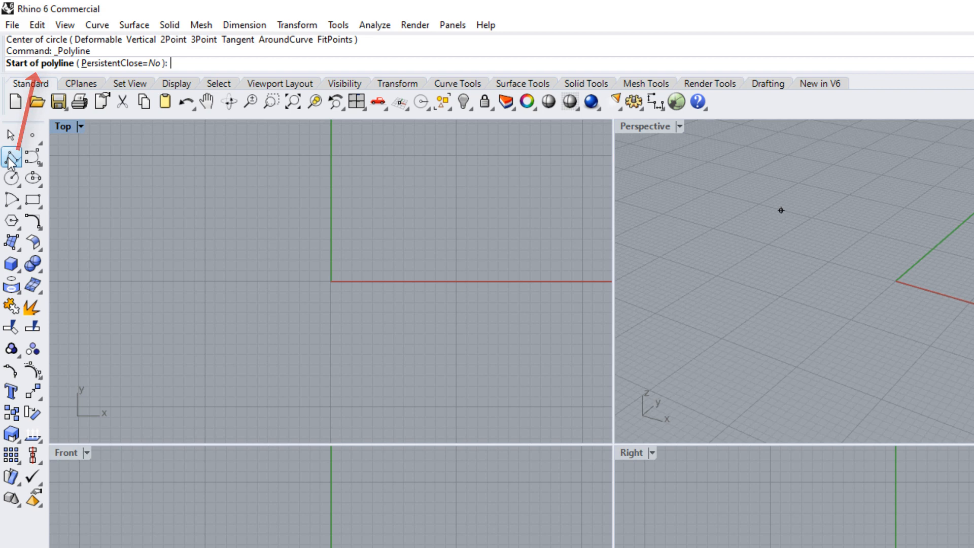
{"action": "left_click", "coordinate": [240, 293]}
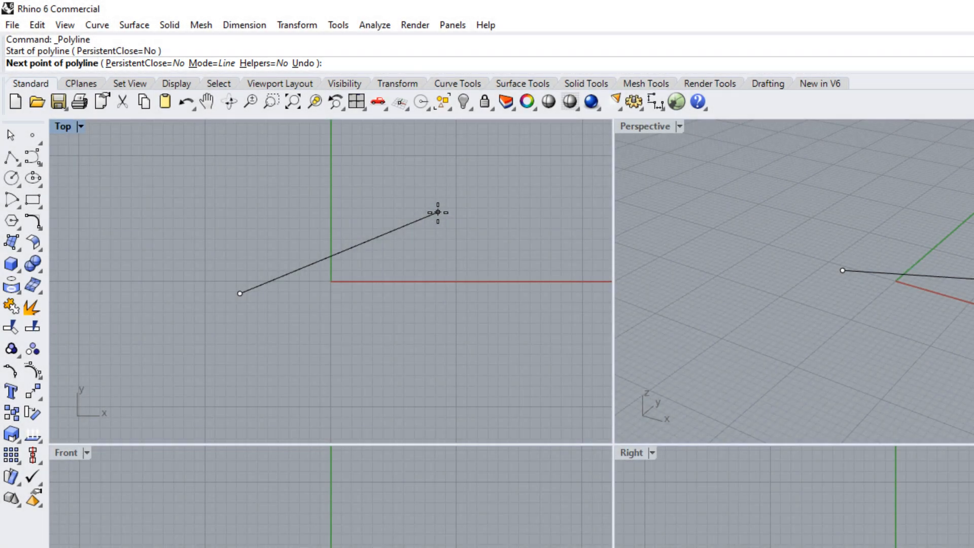
{"action": "left_click", "coordinate": [437, 212]}
{"action": "key", "text": "Return"}
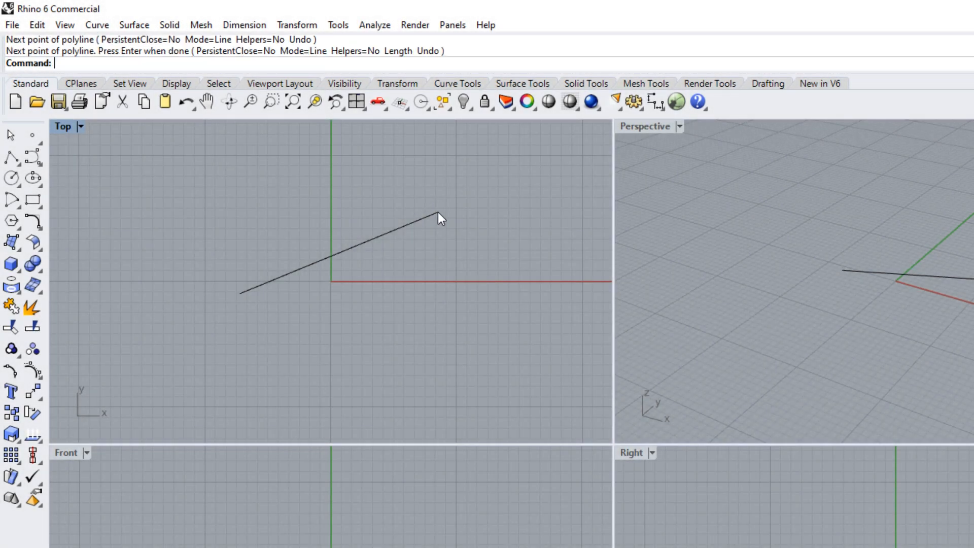
Step: Measure the length of the polyline
{"action": "left_click", "coordinate": [410, 223]}
{"action": "left_click", "coordinate": [375, 24]}
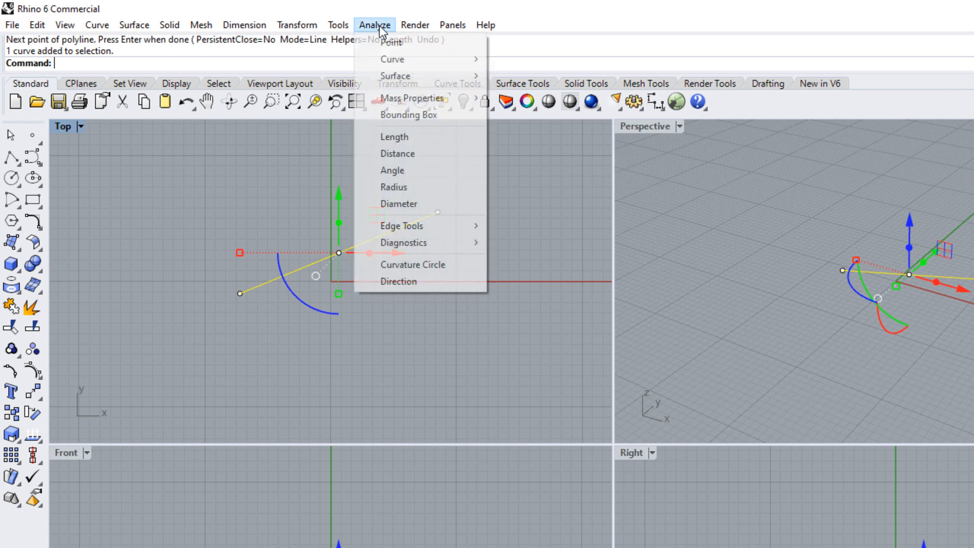
{"action": "left_click", "coordinate": [394, 139]}
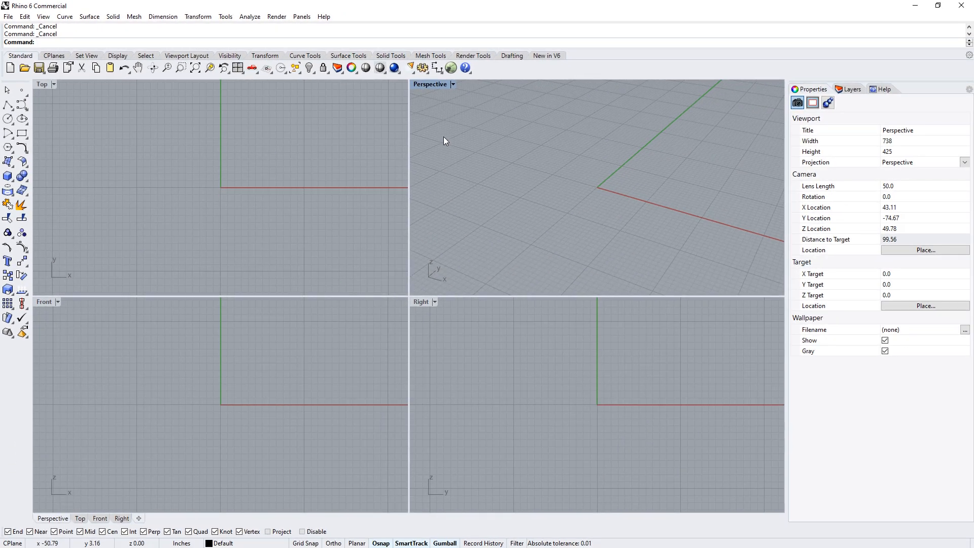
Step: Draw a gently rising single line in the Top viewport, starting just below the X axis and crossing the Y axis above the origin
{"action": "left_click", "coordinate": [65, 18]}
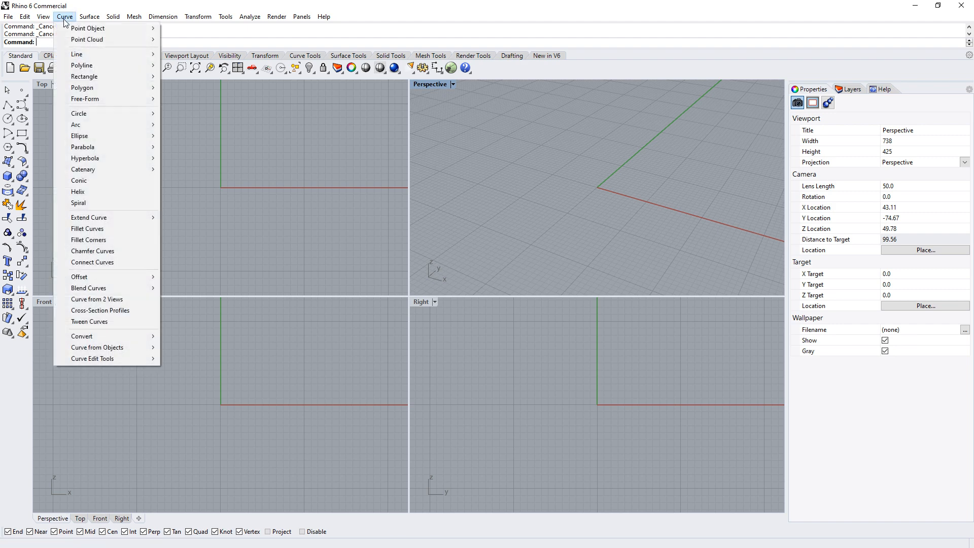
{"action": "mouse_move", "coordinate": [139, 57]}
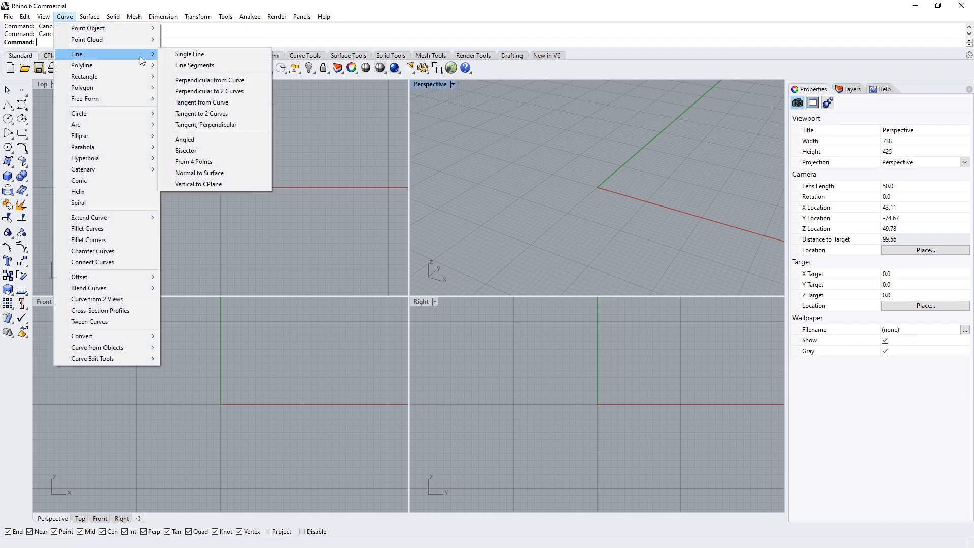
{"action": "left_click", "coordinate": [226, 54]}
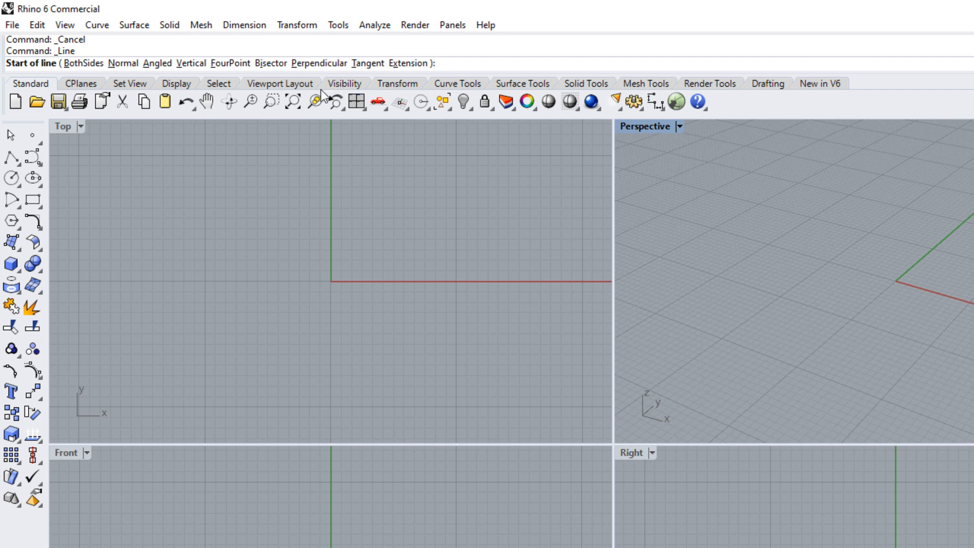
{"action": "left_click", "coordinate": [202, 290]}
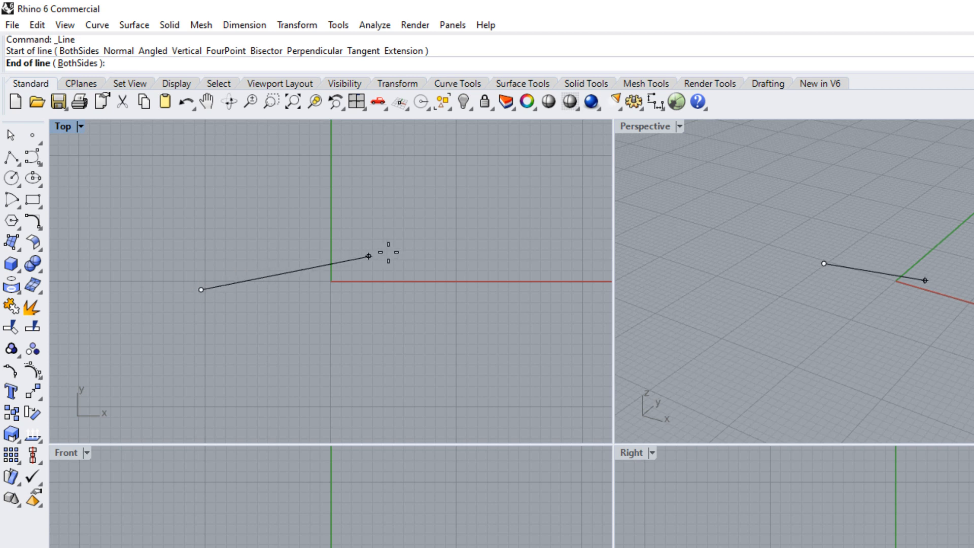
{"action": "left_click", "coordinate": [439, 243]}
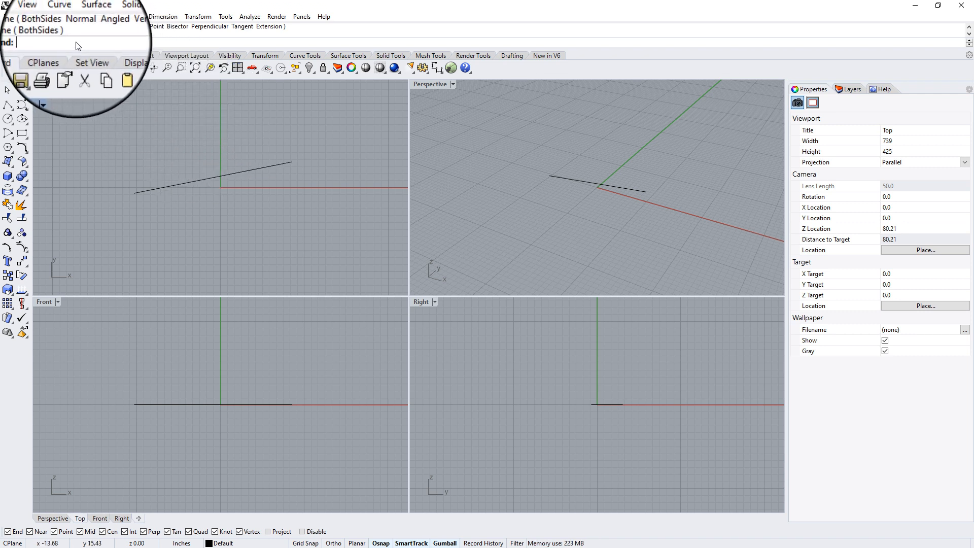
Step: Run the Line command and draw a second slanted line, about 20 inches long, above the first in the Top viewport
{"action": "type", "text": "Line"}
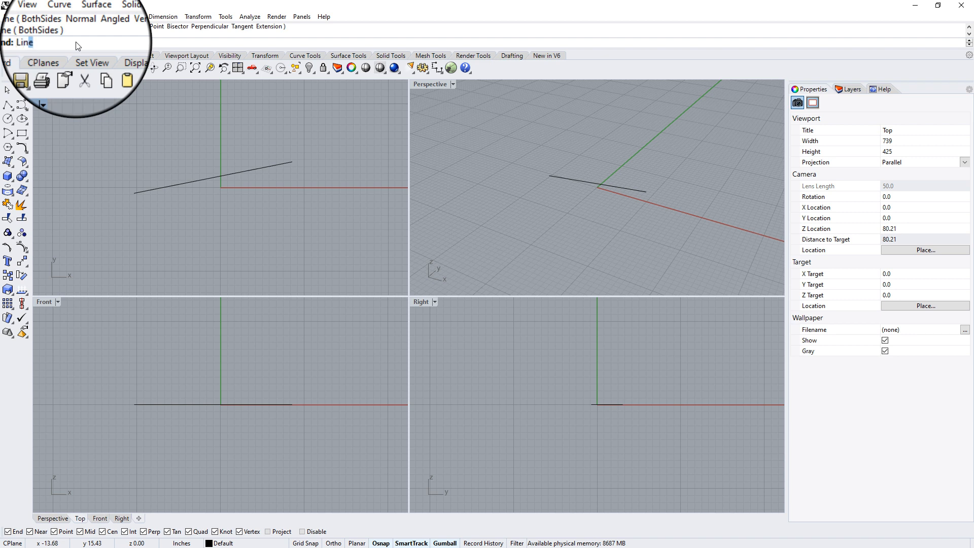
{"action": "key", "text": "Return"}
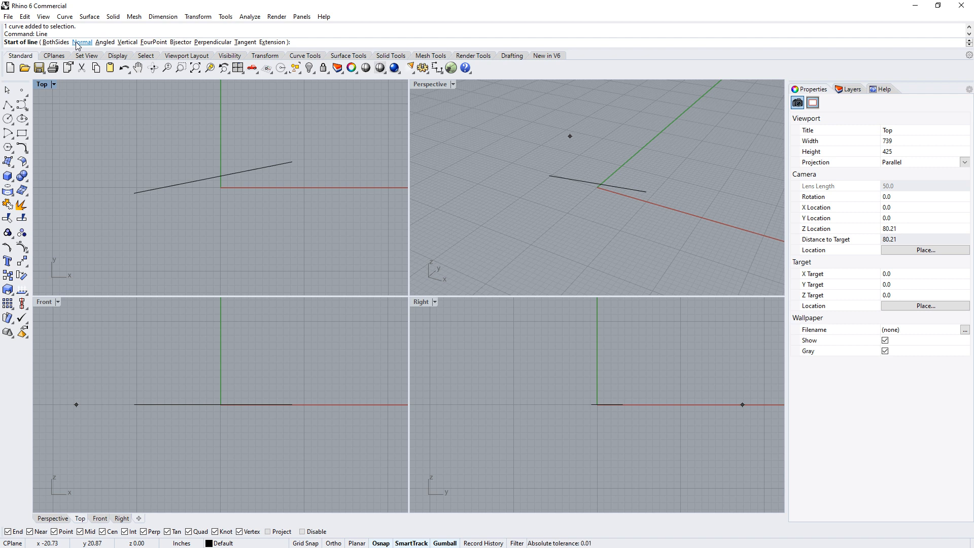
{"action": "left_click", "coordinate": [123, 154]}
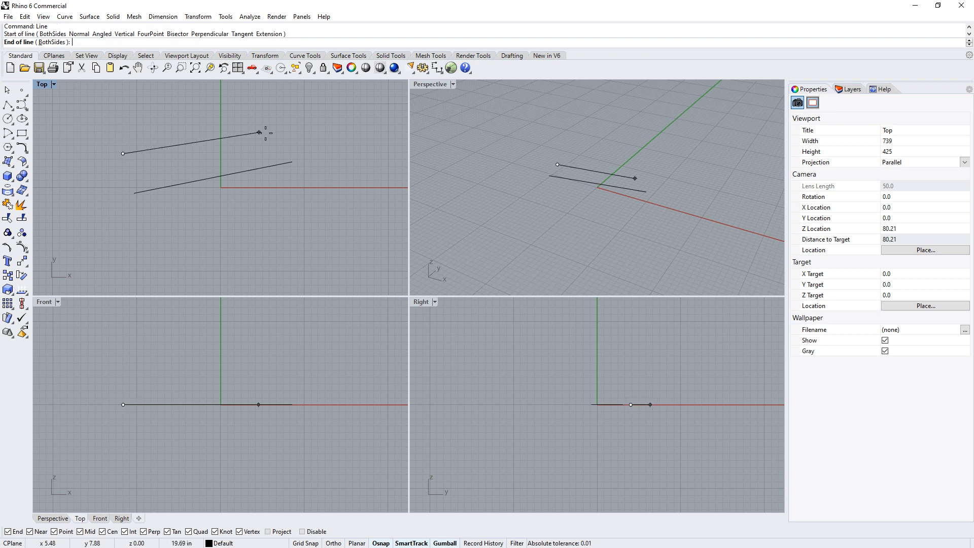
{"action": "left_click", "coordinate": [268, 133]}
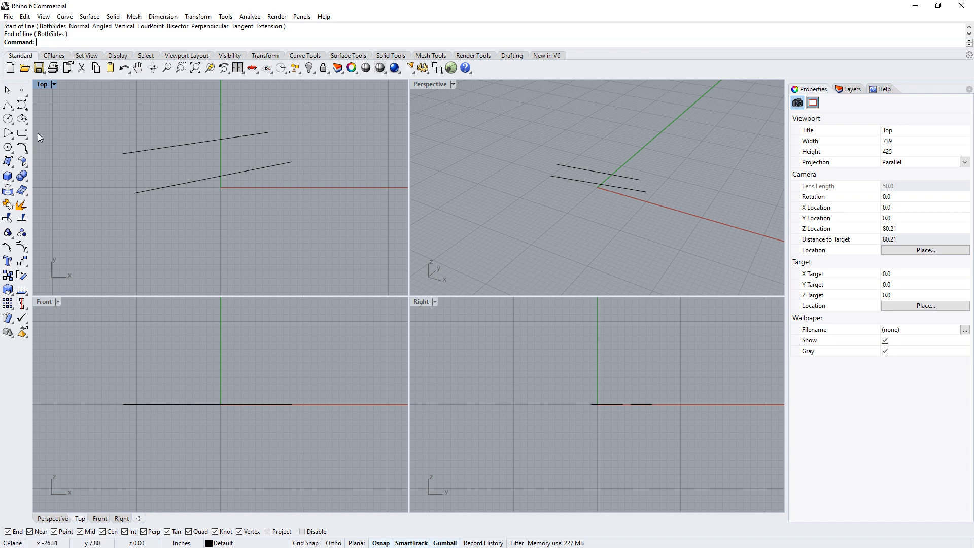
{"action": "left_click", "coordinate": [8, 190]}
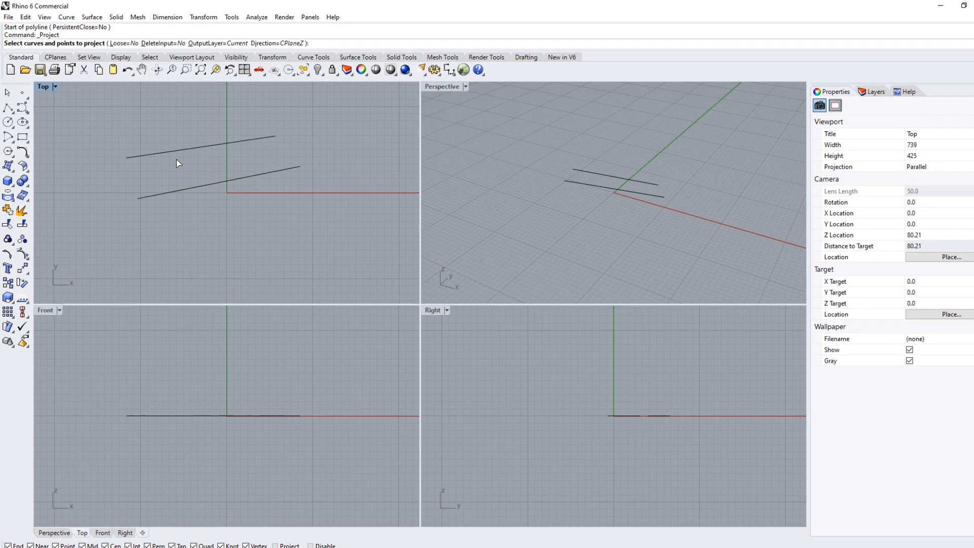
{"action": "key", "text": "Escape"}
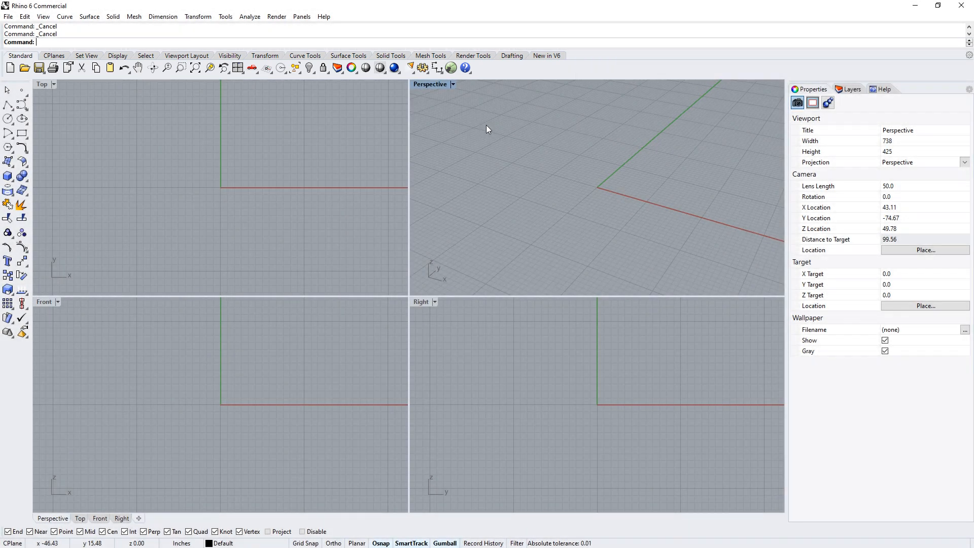
Step: Look through the Transform, Curve, Surface, Solid, Mesh and Render tool sets
{"action": "left_click", "coordinate": [261, 57]}
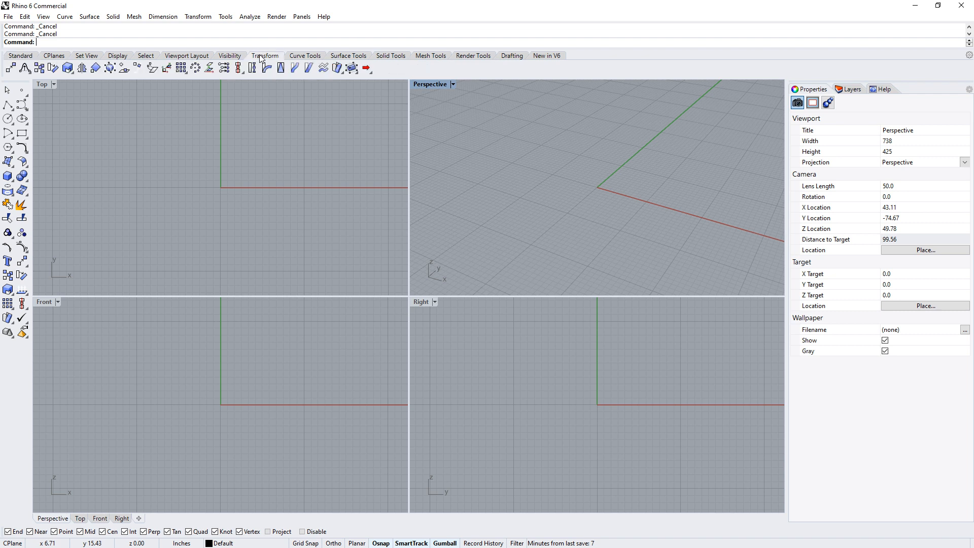
{"action": "left_click", "coordinate": [299, 57]}
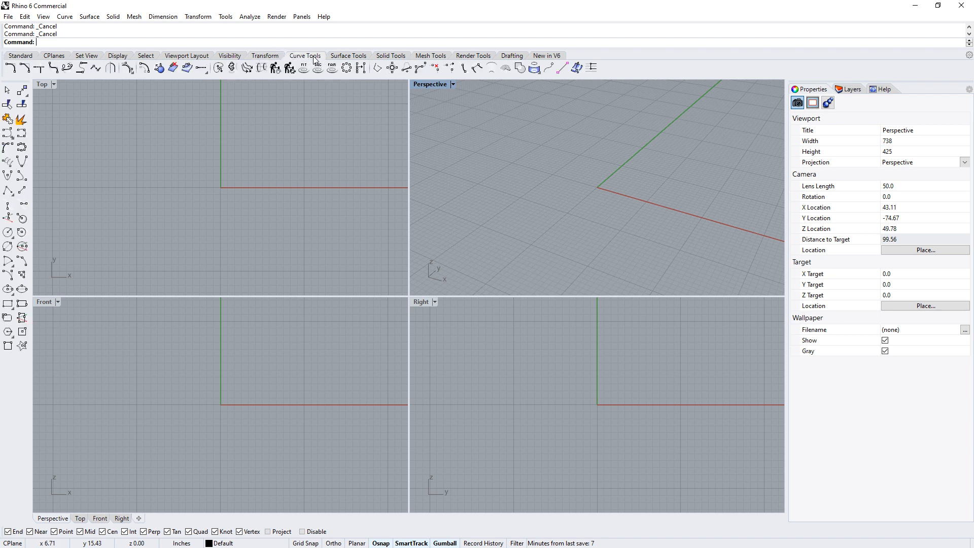
{"action": "left_click", "coordinate": [339, 56]}
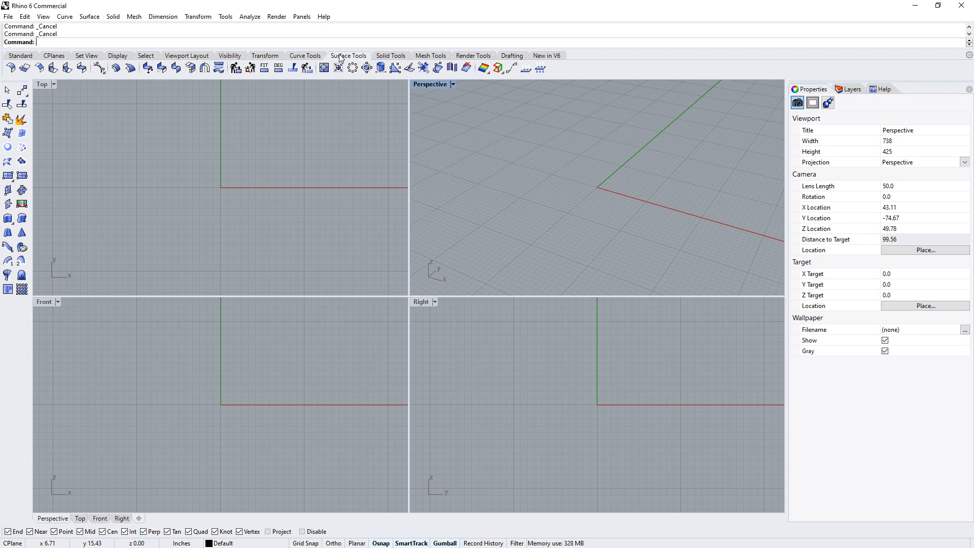
{"action": "left_click", "coordinate": [391, 58]}
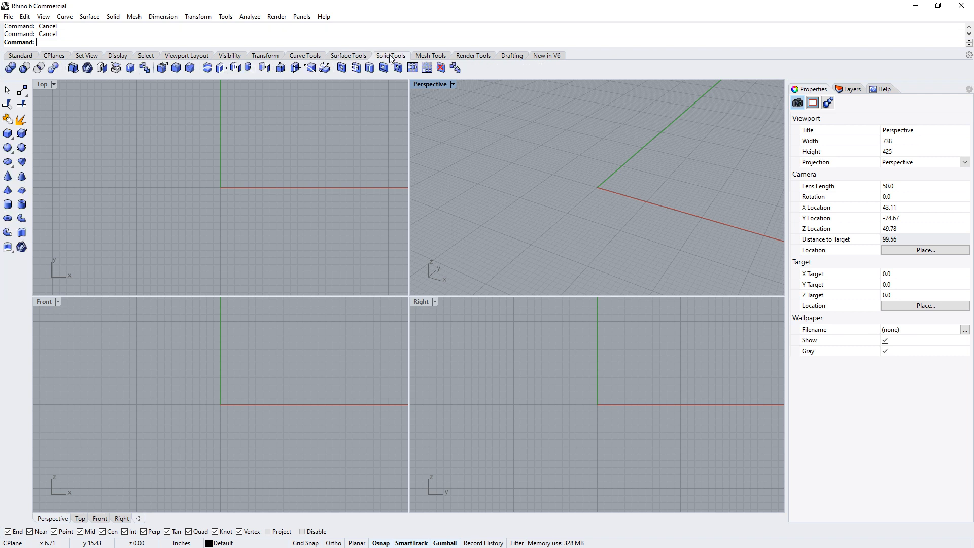
{"action": "left_click", "coordinate": [424, 56]}
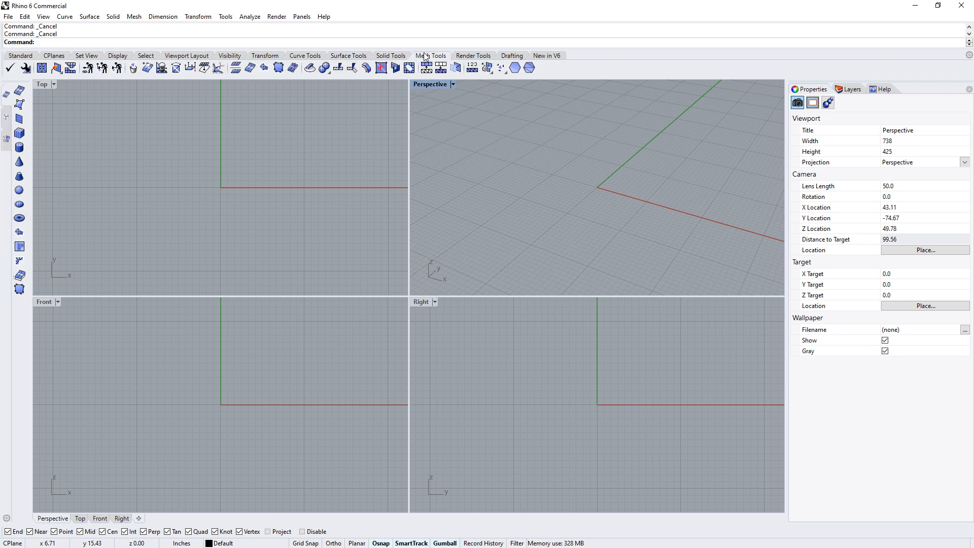
{"action": "left_click", "coordinate": [471, 57]}
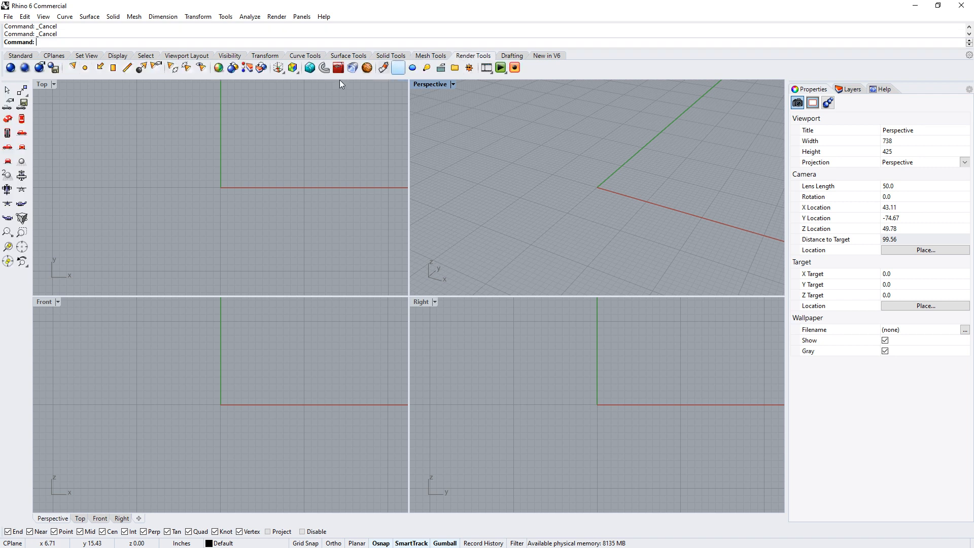
{"action": "left_click", "coordinate": [265, 56]}
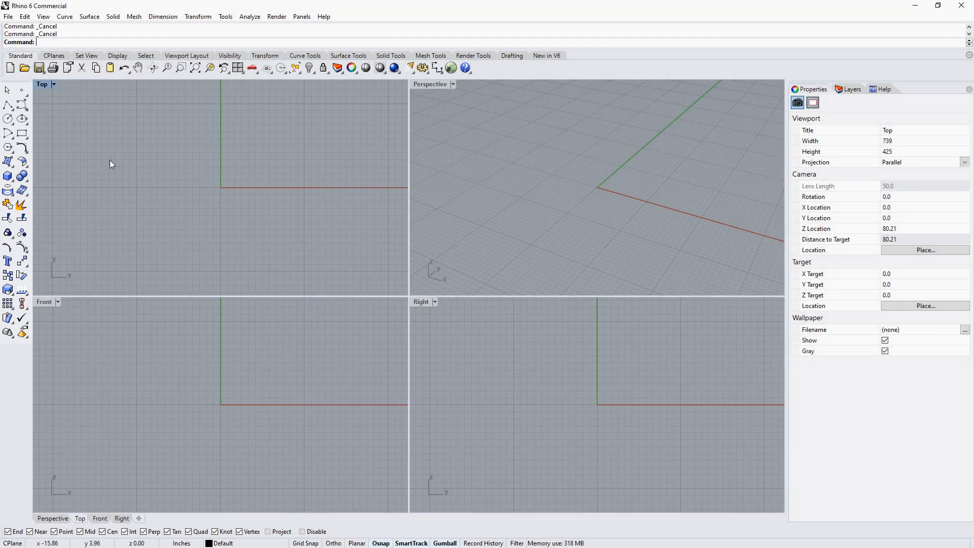
Step: Examine how the side tools change between the Drafting, New in V6, Curve, Surface, Solid, Mesh and Render tool sets
{"action": "left_click", "coordinate": [503, 57]}
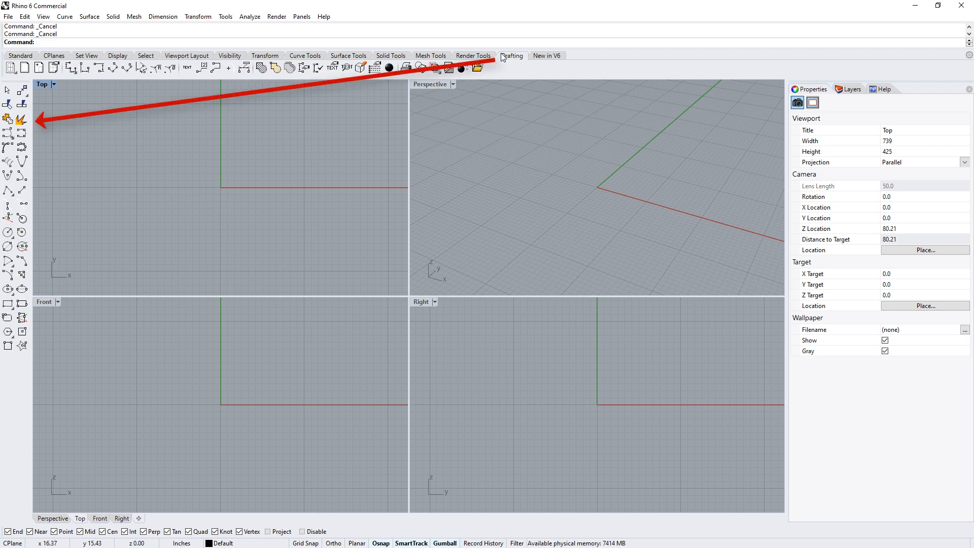
{"action": "left_click", "coordinate": [546, 56]}
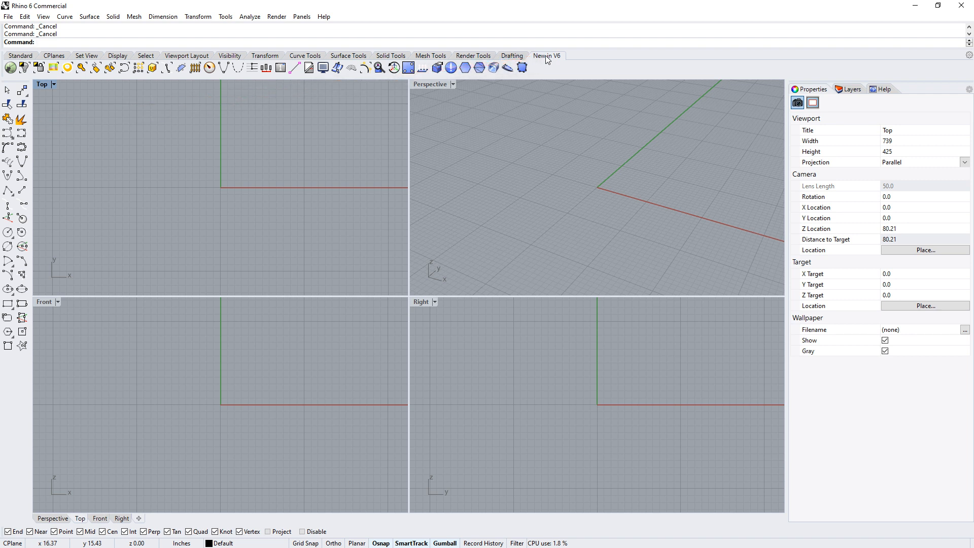
{"action": "left_click", "coordinate": [301, 60]}
{"action": "left_click", "coordinate": [349, 60]}
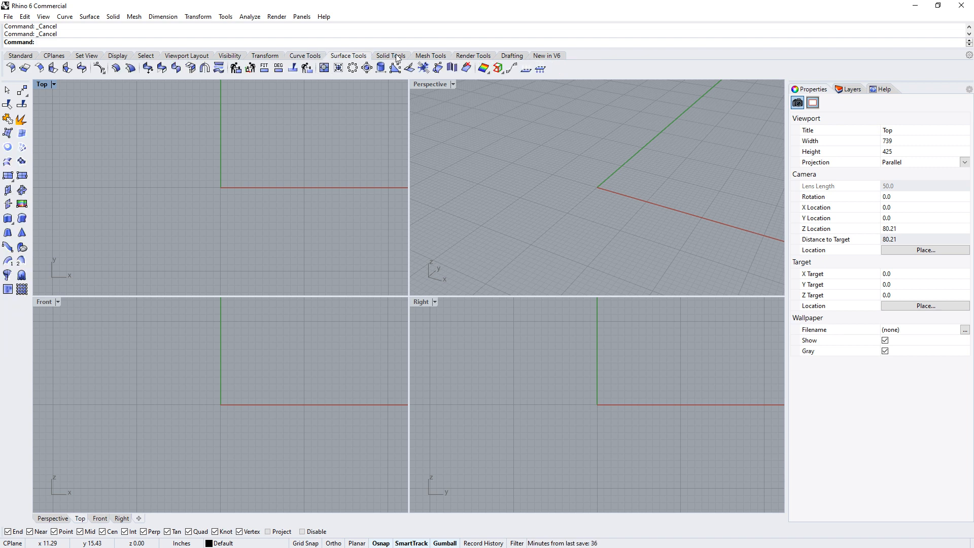
{"action": "left_click", "coordinate": [398, 57]}
{"action": "left_click", "coordinate": [432, 56]}
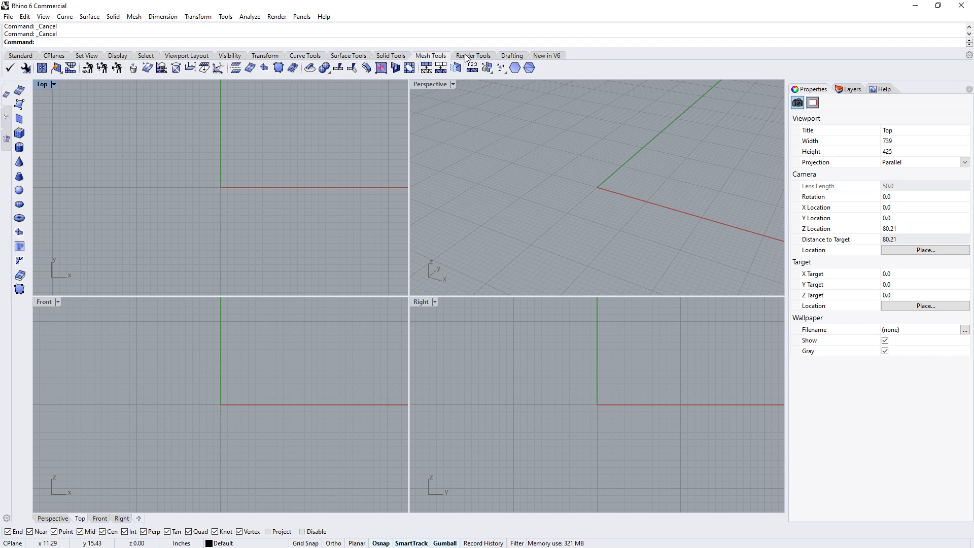
{"action": "left_click", "coordinate": [466, 56]}
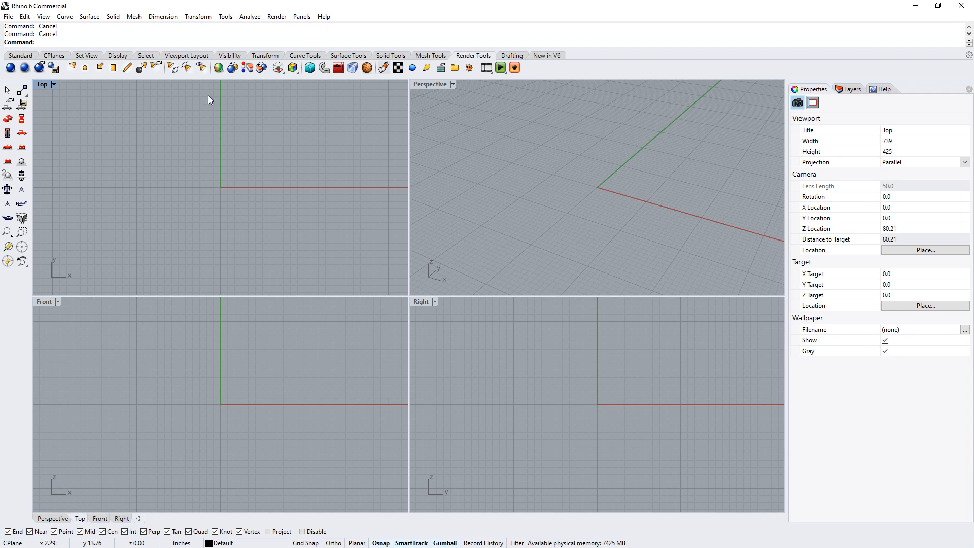
Step: From the Standard tools, draw a four-segment W-shaped polyline above the X axis in the Top viewport, crossing the Y axis
{"action": "left_click", "coordinate": [23, 57]}
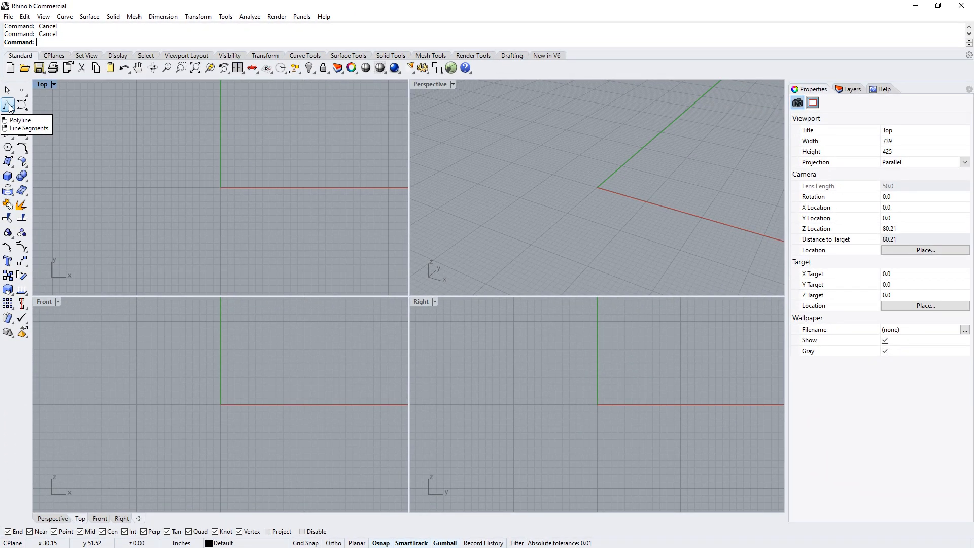
{"action": "left_click", "coordinate": [10, 108]}
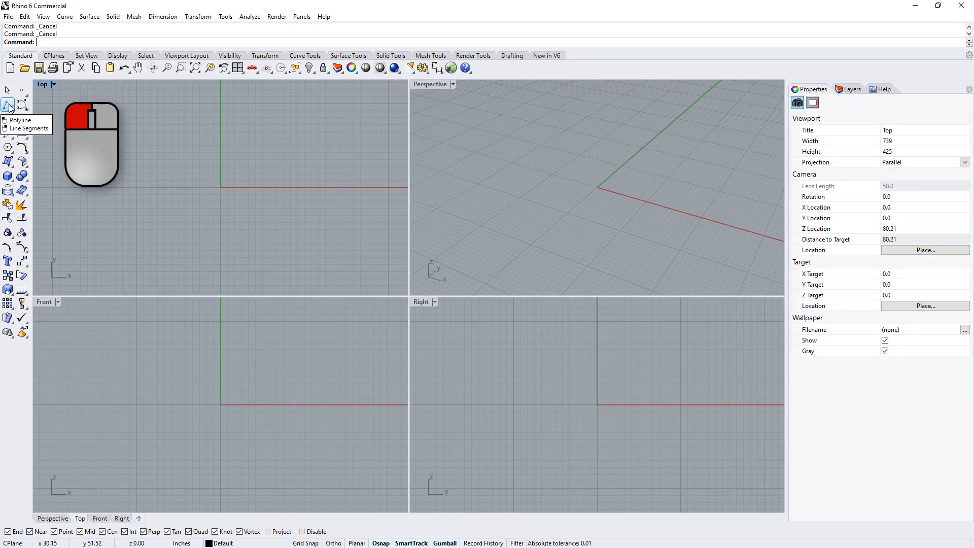
{"action": "left_click", "coordinate": [157, 113]}
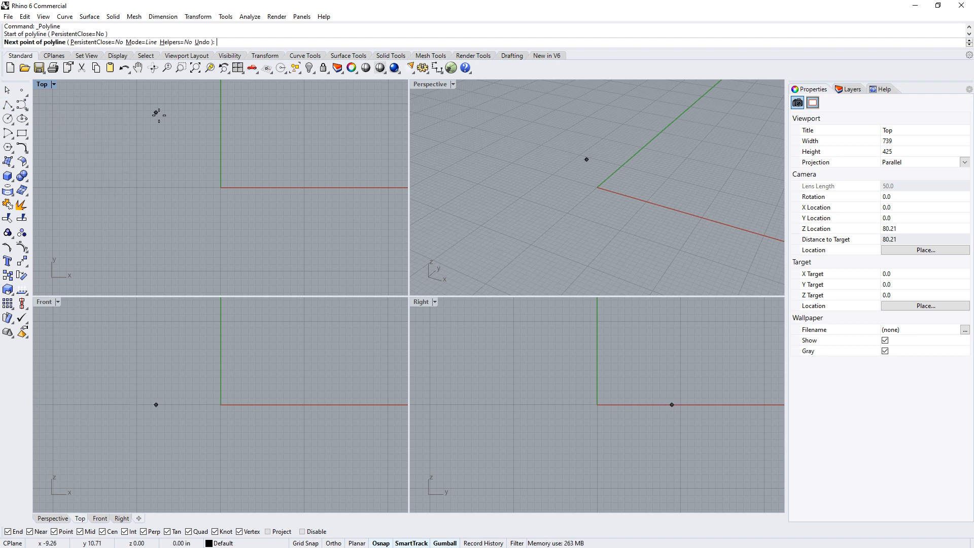
{"action": "left_click", "coordinate": [191, 152]}
{"action": "left_click", "coordinate": [231, 112]}
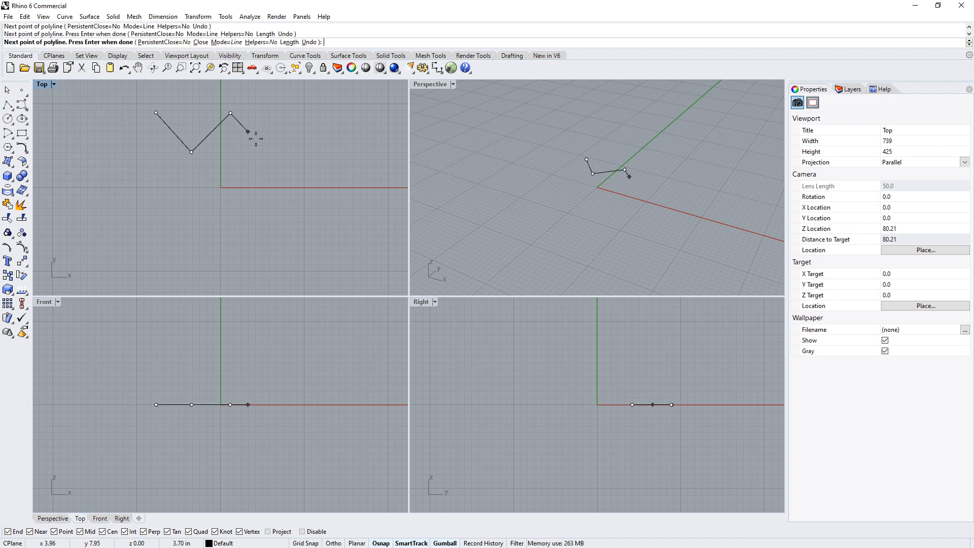
{"action": "left_click", "coordinate": [262, 148]}
{"action": "left_click", "coordinate": [300, 112]}
{"action": "key", "text": "Return"}
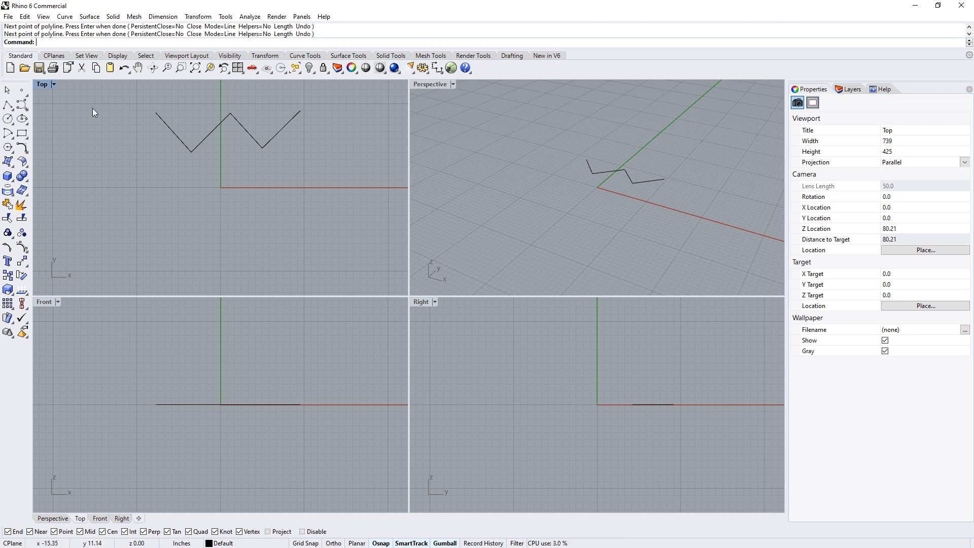
Step: Draw a second W-shaped zigzag of four separate segments with Line Segments, below the polyline and across the X axis in the Top viewport
{"action": "right_click", "coordinate": [7, 107]}
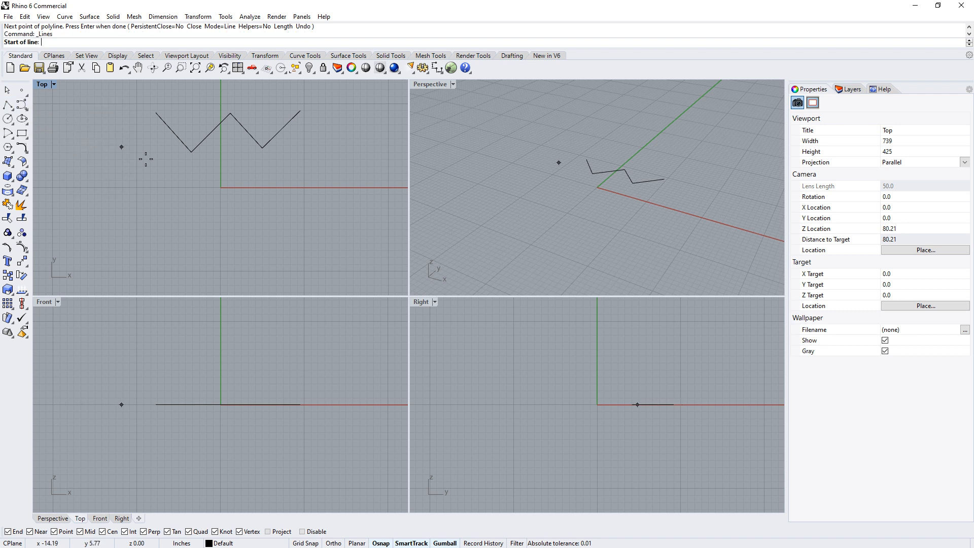
{"action": "left_click", "coordinate": [152, 175]}
{"action": "left_click", "coordinate": [194, 217]}
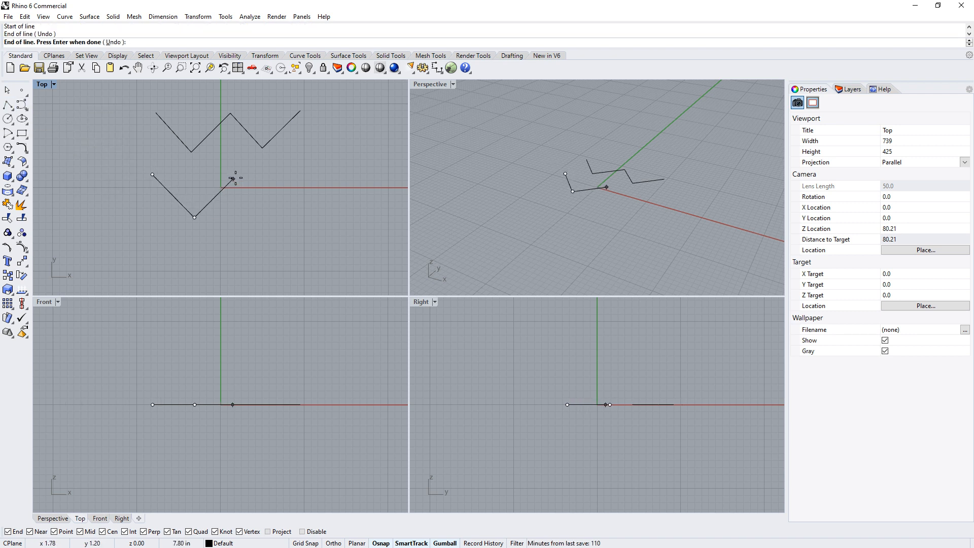
{"action": "left_click", "coordinate": [237, 176]}
{"action": "left_click", "coordinate": [272, 217]}
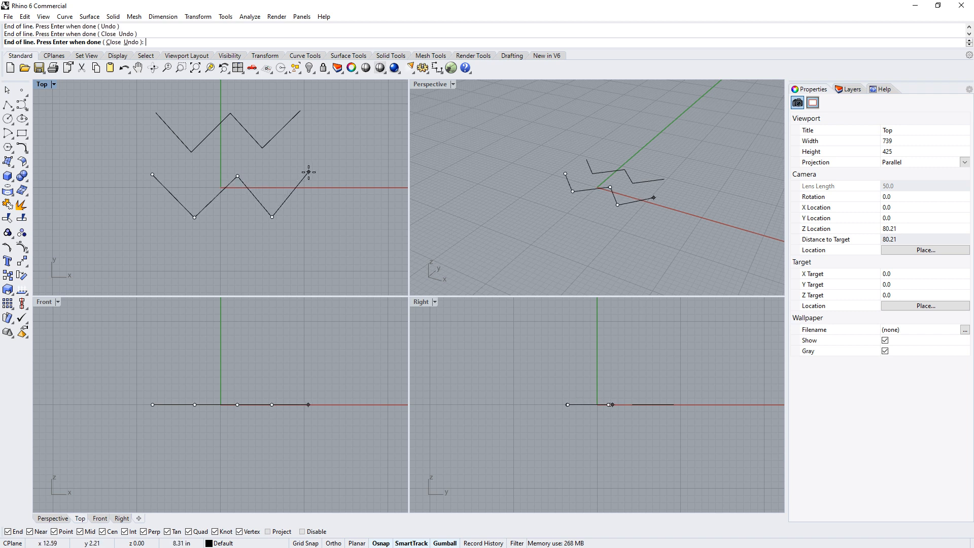
{"action": "left_click", "coordinate": [307, 175]}
{"action": "key", "text": "Return"}
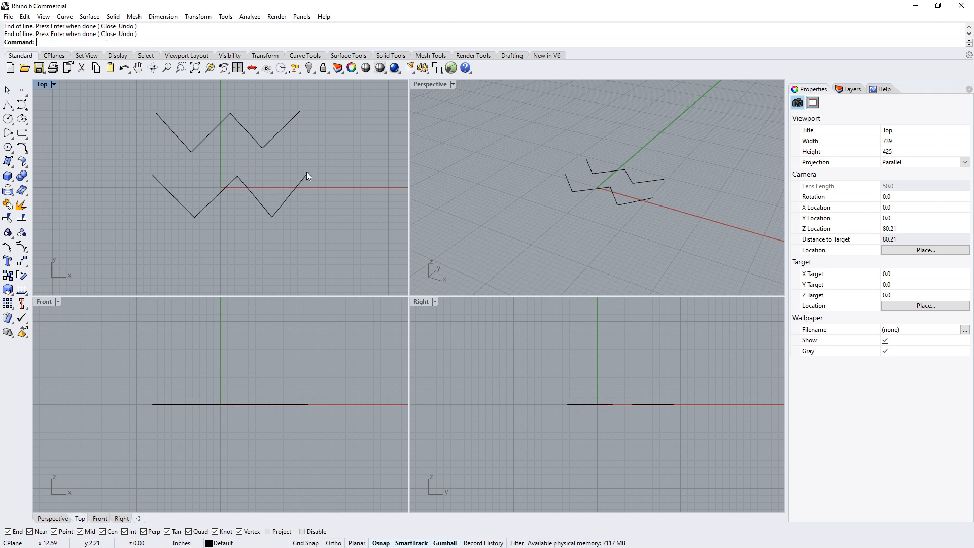
Step: Select the upper polyline and individual segments of the lower zigzag to compare joined and separate lines, and clear the selection
{"action": "left_click", "coordinate": [272, 138]}
{"action": "left_click", "coordinate": [279, 161]}
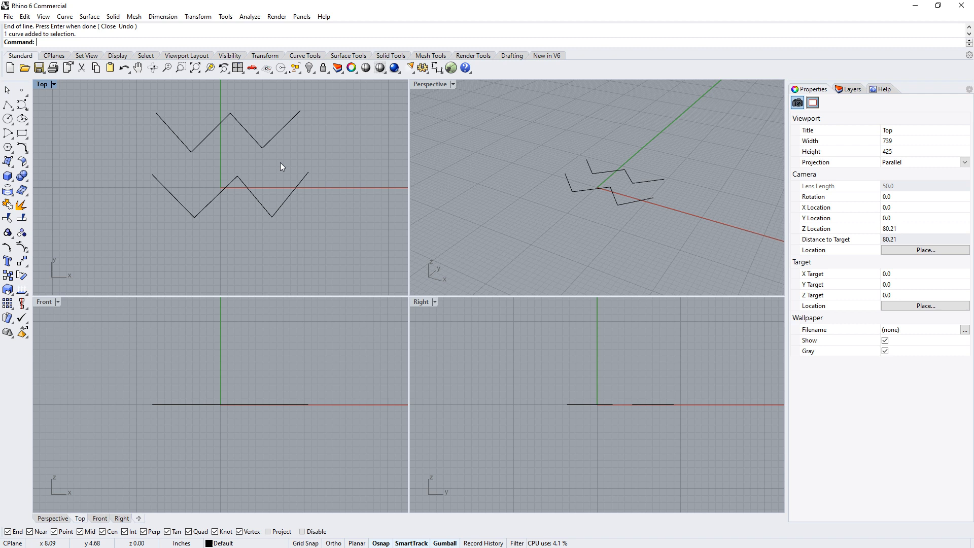
{"action": "left_click", "coordinate": [291, 193]}
{"action": "left_click", "coordinate": [251, 190]}
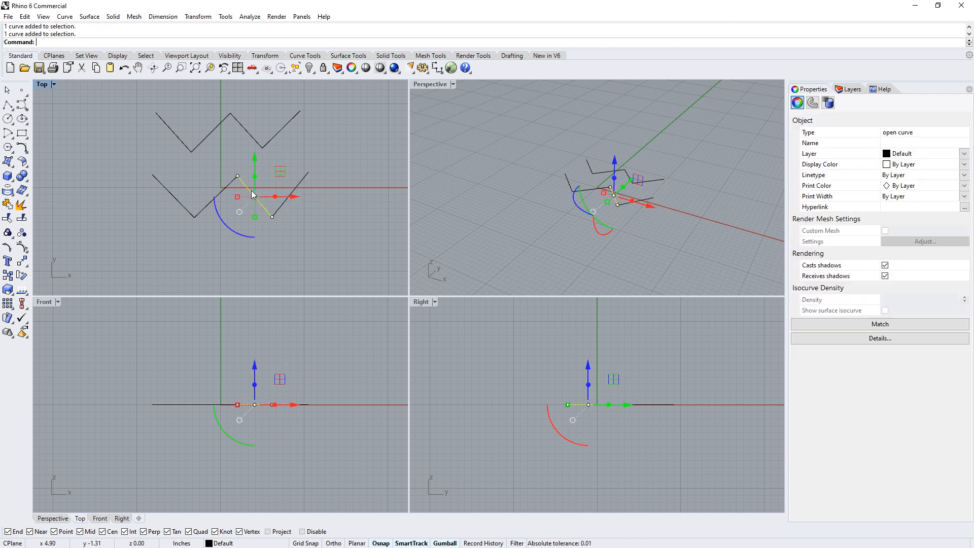
{"action": "left_click", "coordinate": [218, 193]}
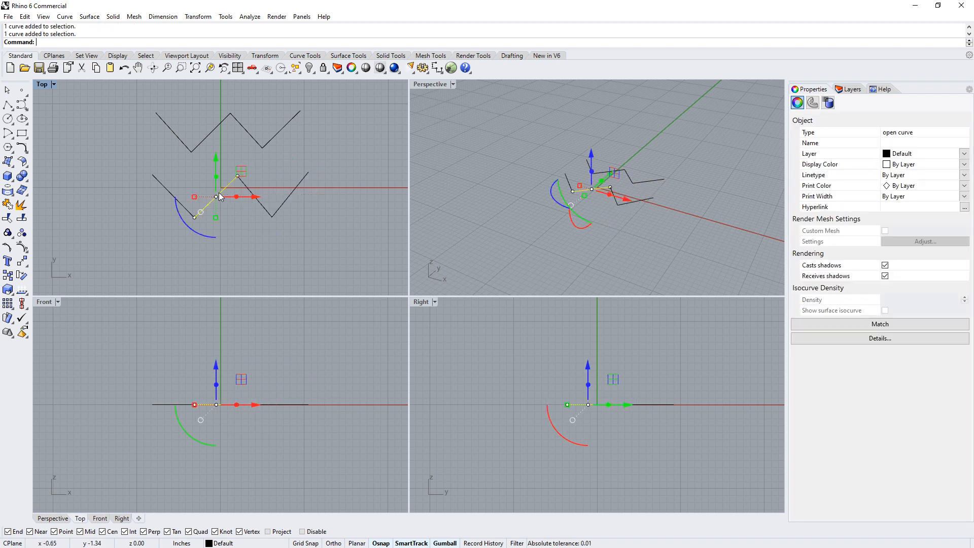
{"action": "left_click", "coordinate": [113, 185]}
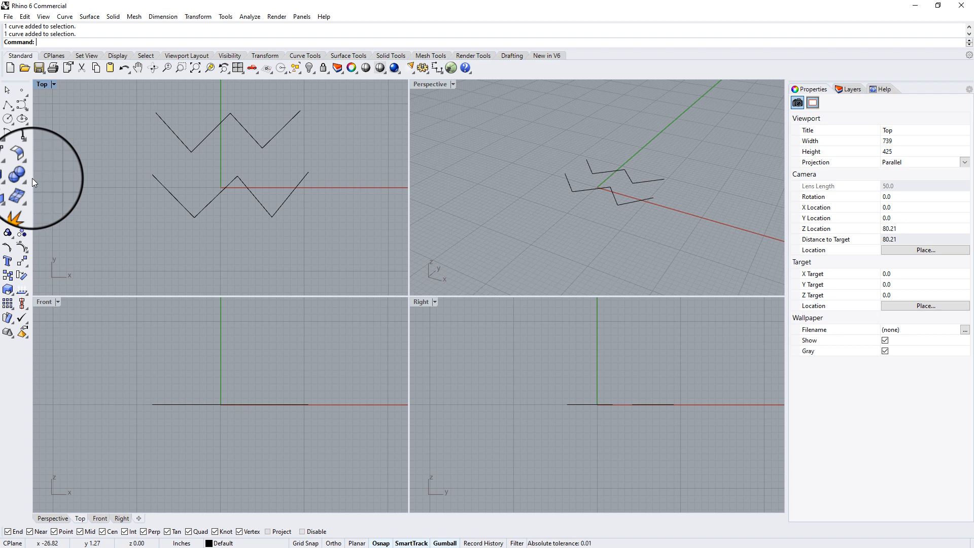
Step: Draw a circle by center and radius in the Top viewport, overlapping the ends of both zigzags on the positive X side
{"action": "left_click", "coordinate": [8, 123]}
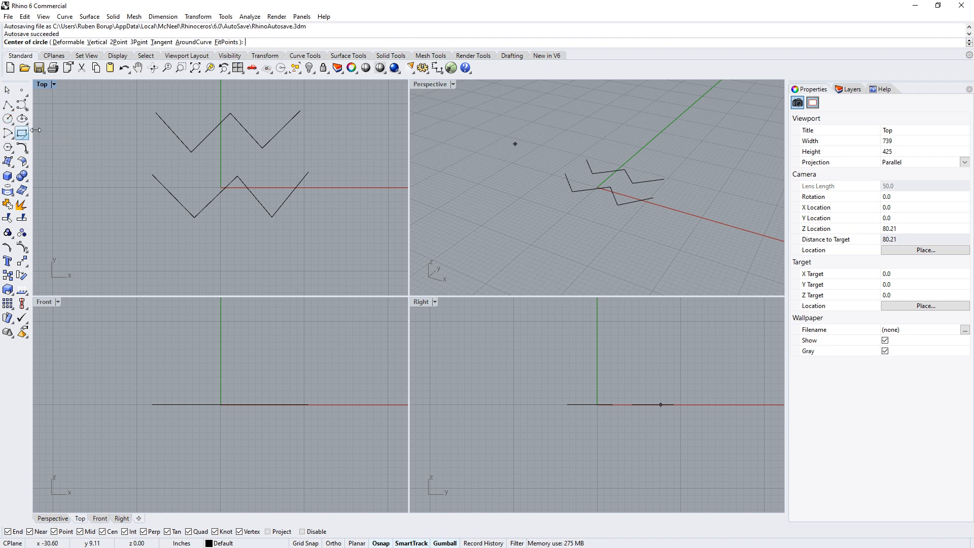
{"action": "left_click", "coordinate": [313, 155]}
{"action": "left_click", "coordinate": [357, 152]}
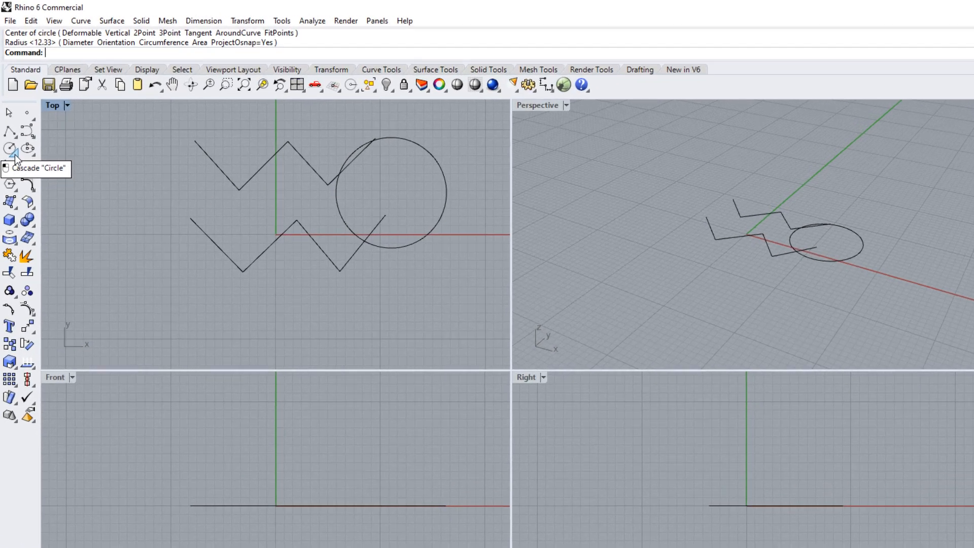
Step: Detach the Circle tool variants as a floating toolbar, look over the circle options and close it
{"action": "left_click", "coordinate": [14, 158]}
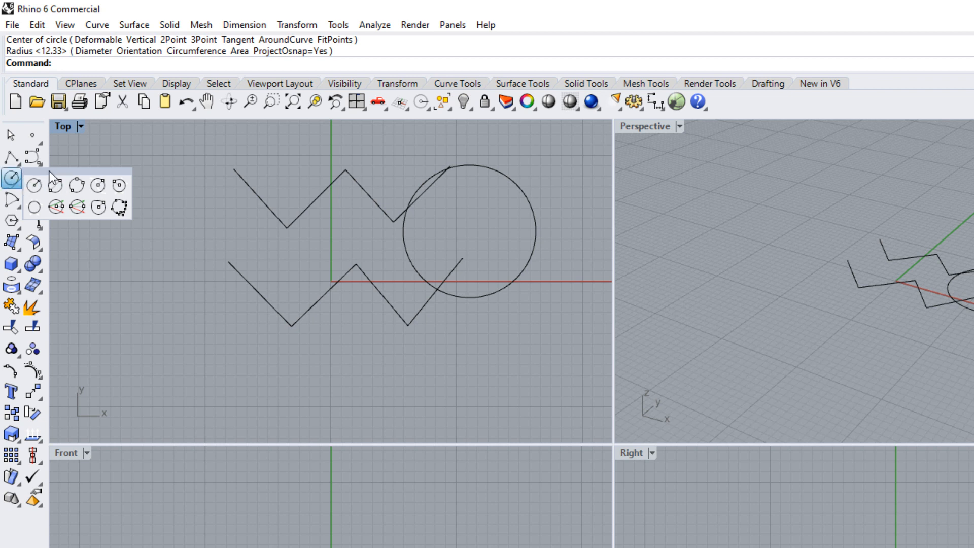
{"action": "left_click_drag", "start_coordinate": [50, 172], "coordinate": [183, 306]}
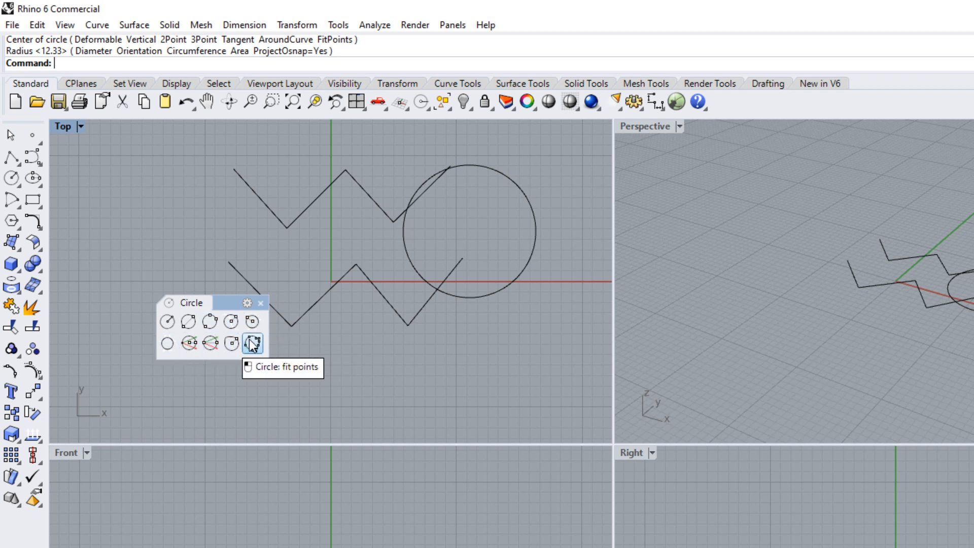
{"action": "left_click", "coordinate": [260, 303]}
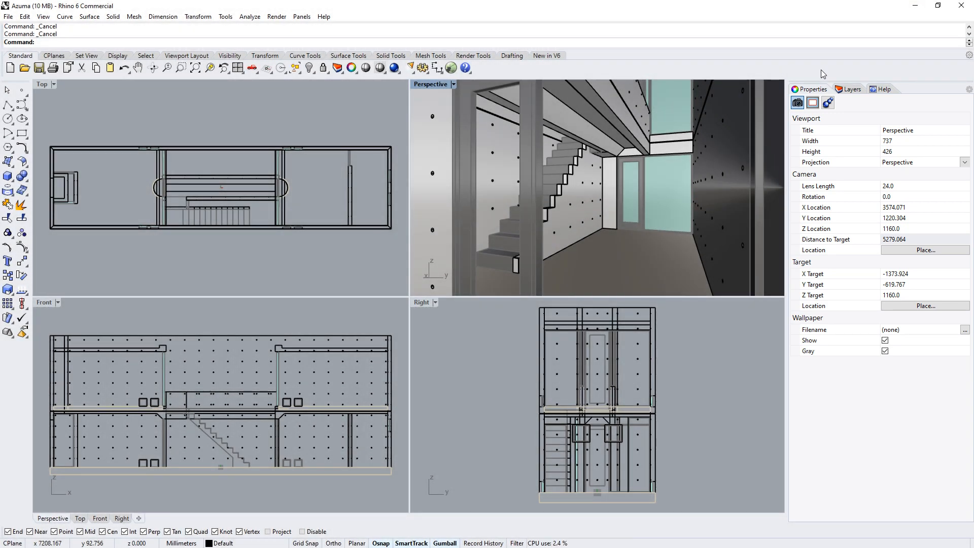
Step: Review the list of panels available in the sidebar of the Azuma model
{"action": "left_click", "coordinate": [969, 92]}
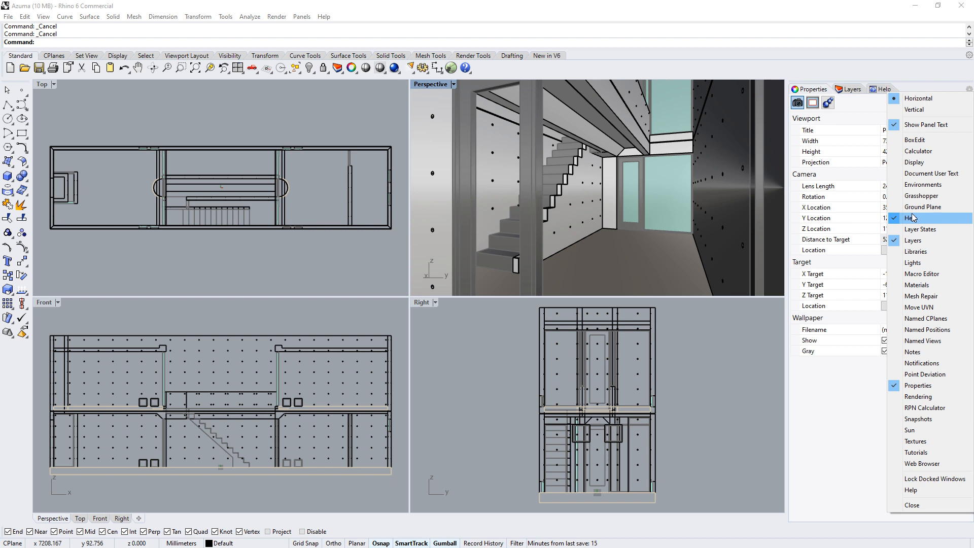
{"action": "left_click", "coordinate": [836, 396]}
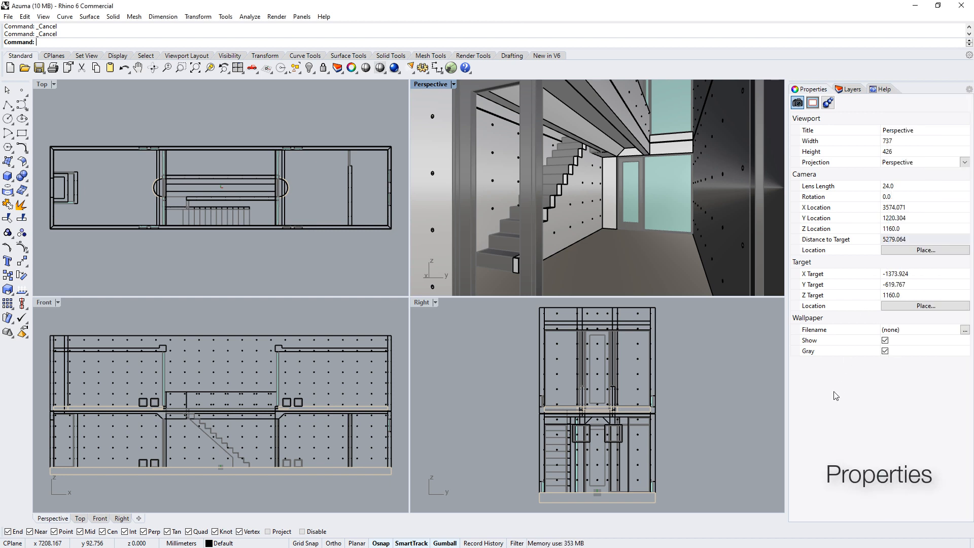
Step: Select the stepped wall beside the staircase, try Red as its display color and restore the color to By Layer
{"action": "left_click", "coordinate": [590, 220]}
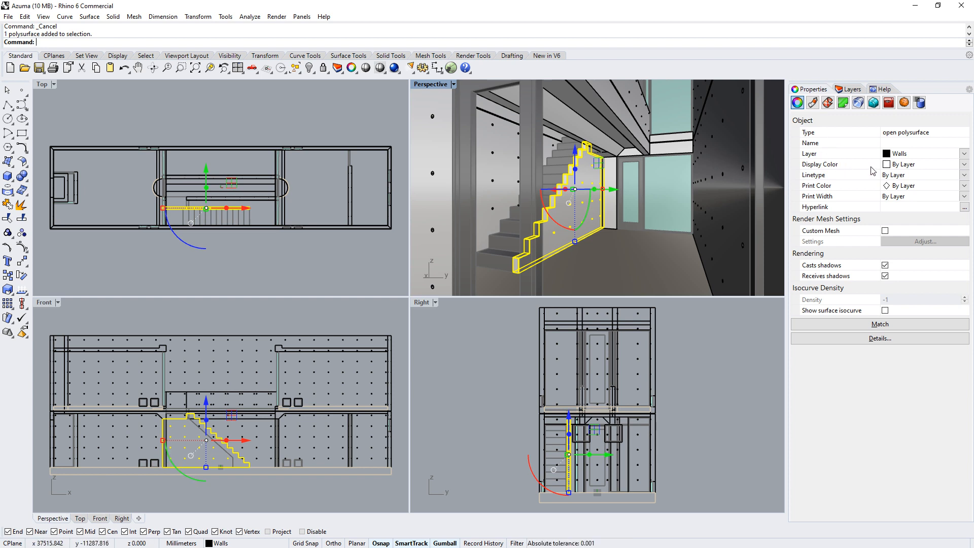
{"action": "left_click", "coordinate": [964, 164]}
{"action": "left_click", "coordinate": [915, 214]}
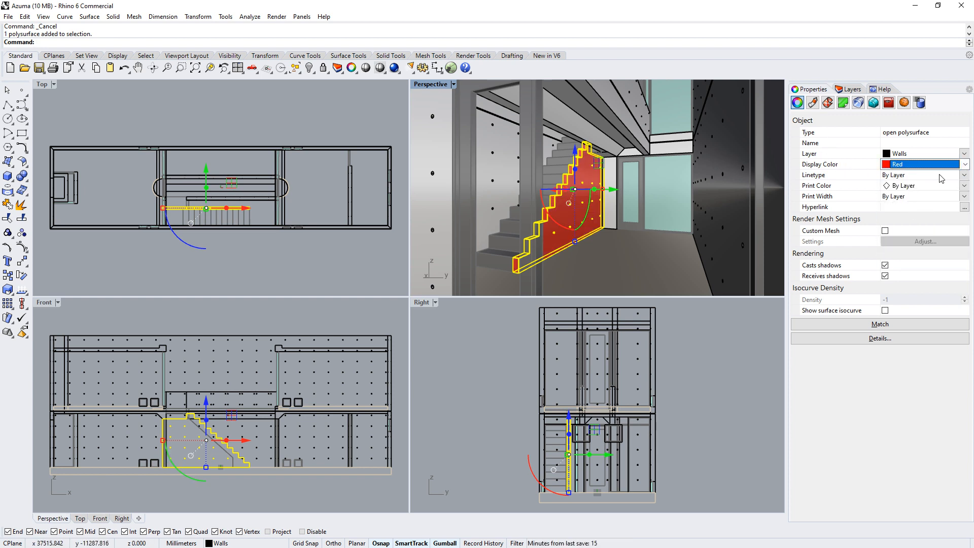
{"action": "left_click", "coordinate": [964, 164]}
{"action": "left_click", "coordinate": [933, 176]}
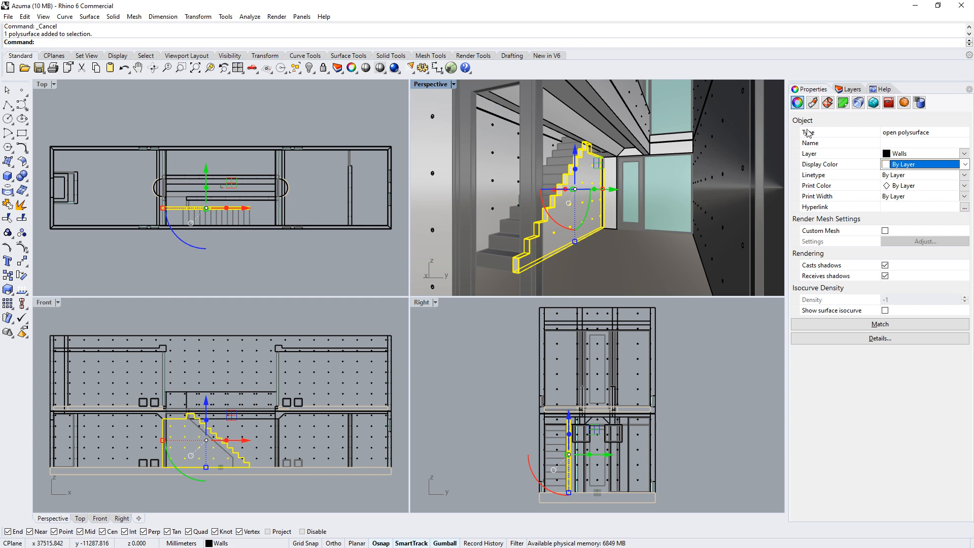
Step: Review the material and texture mapping properties of the selected stepped wall, and return to its object properties
{"action": "left_click", "coordinate": [812, 103]}
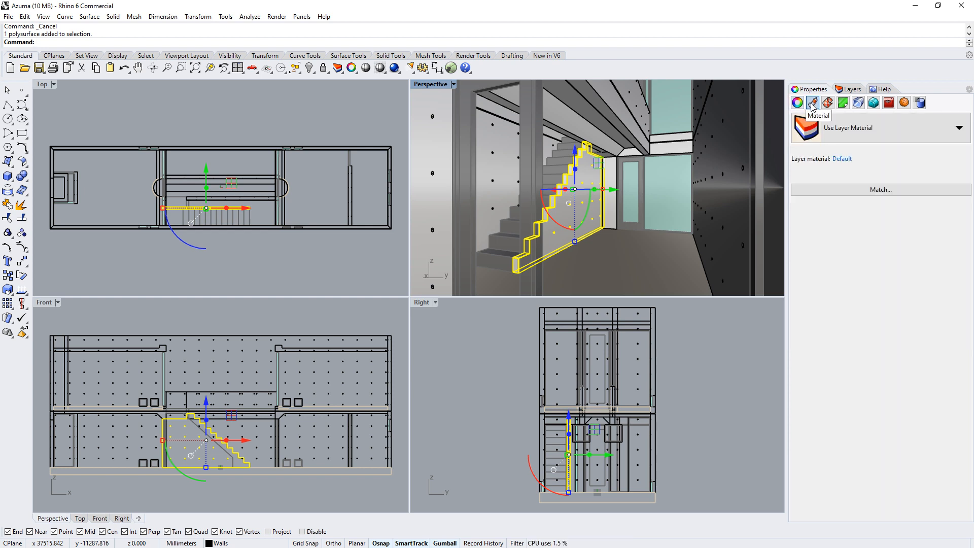
{"action": "left_click", "coordinate": [828, 103]}
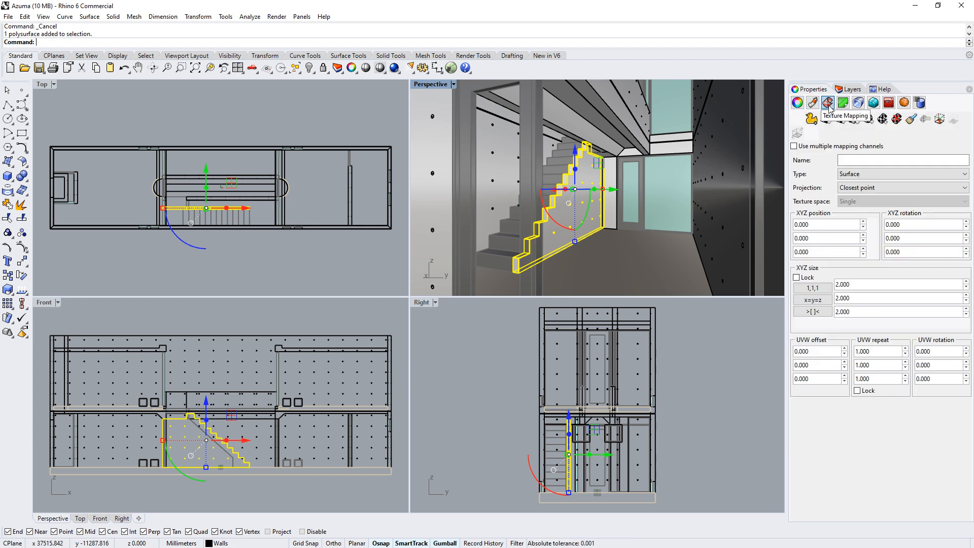
{"action": "left_click", "coordinate": [797, 104]}
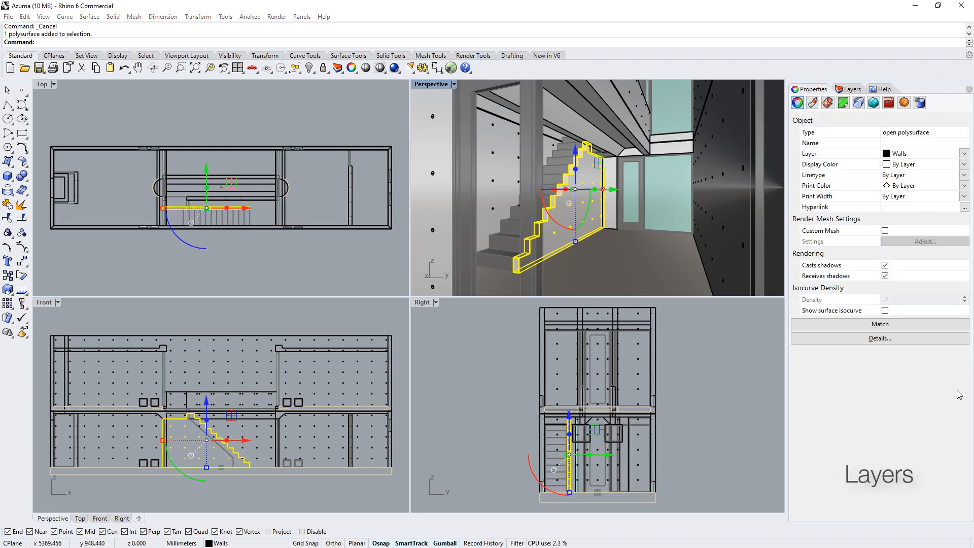
Step: Turn the Glass layer off and back on in the Azuma model
{"action": "left_click", "coordinate": [853, 89]}
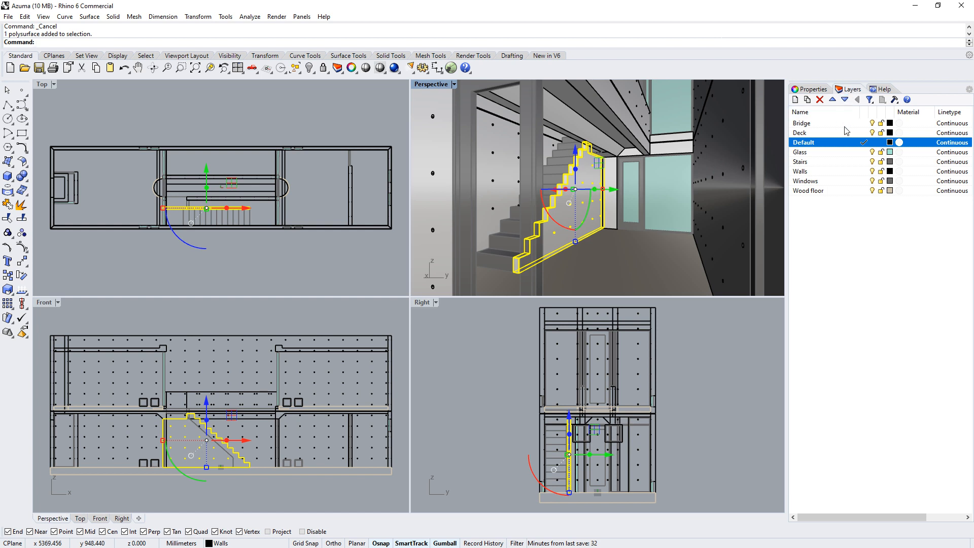
{"action": "left_click", "coordinate": [873, 153]}
{"action": "left_click", "coordinate": [873, 152]}
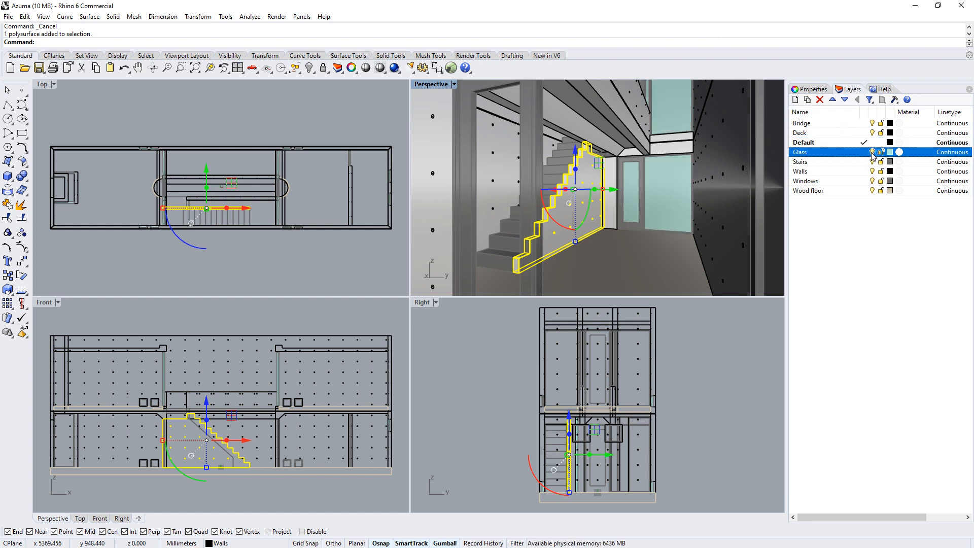
Step: Lock the Glass layer, try selecting the glass pane beside the door in the Perspective viewport, and unlock the layer
{"action": "left_click", "coordinate": [666, 180]}
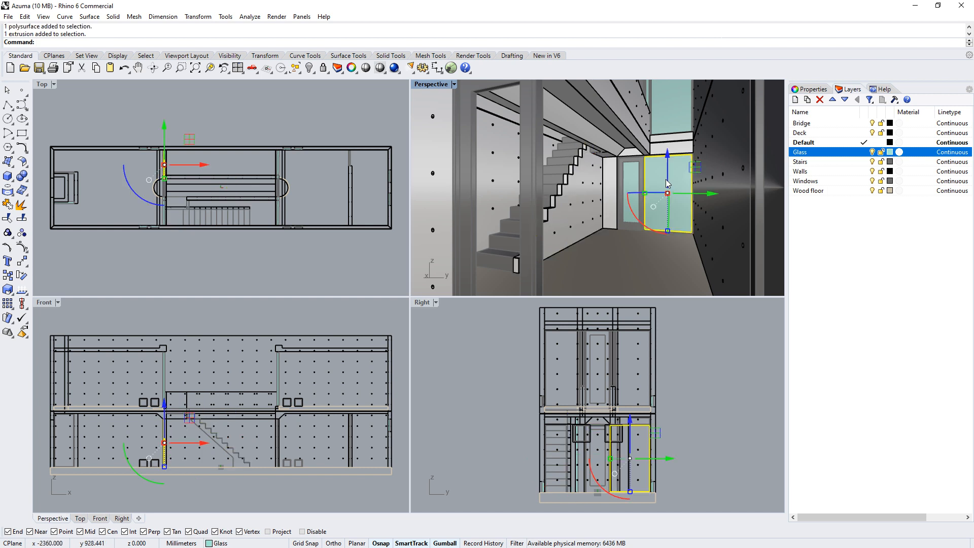
{"action": "left_click", "coordinate": [881, 153]}
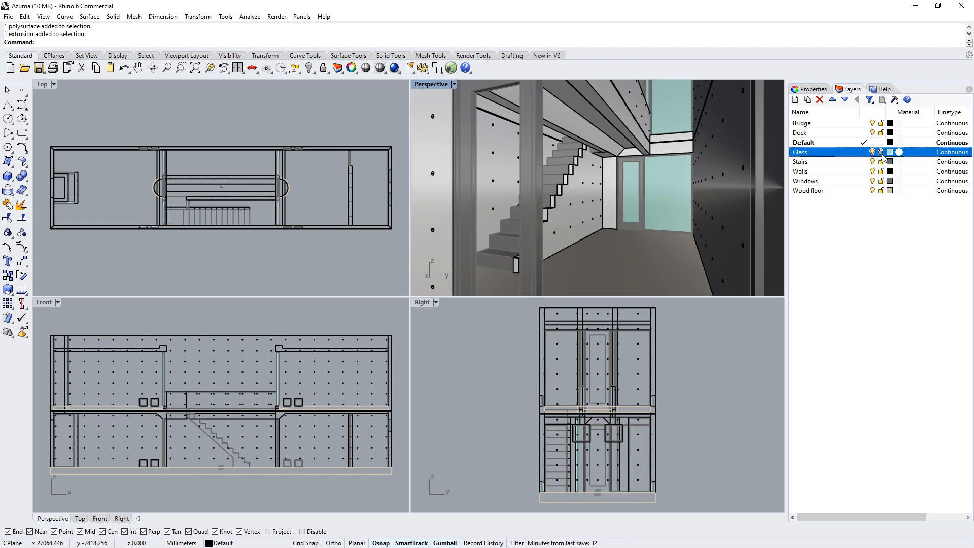
{"action": "left_click", "coordinate": [687, 183]}
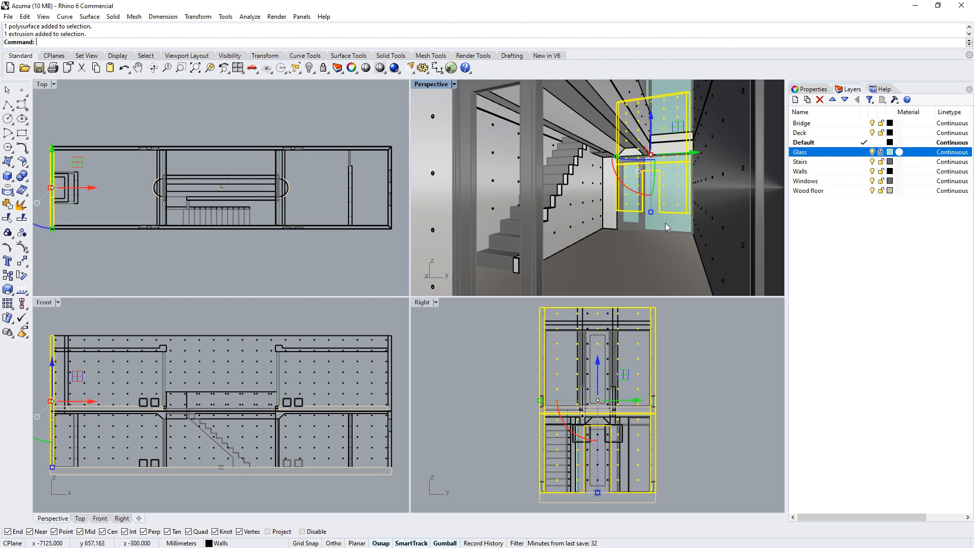
{"action": "left_click", "coordinate": [665, 223]}
{"action": "left_click", "coordinate": [665, 191]}
{"action": "key", "text": "Escape"}
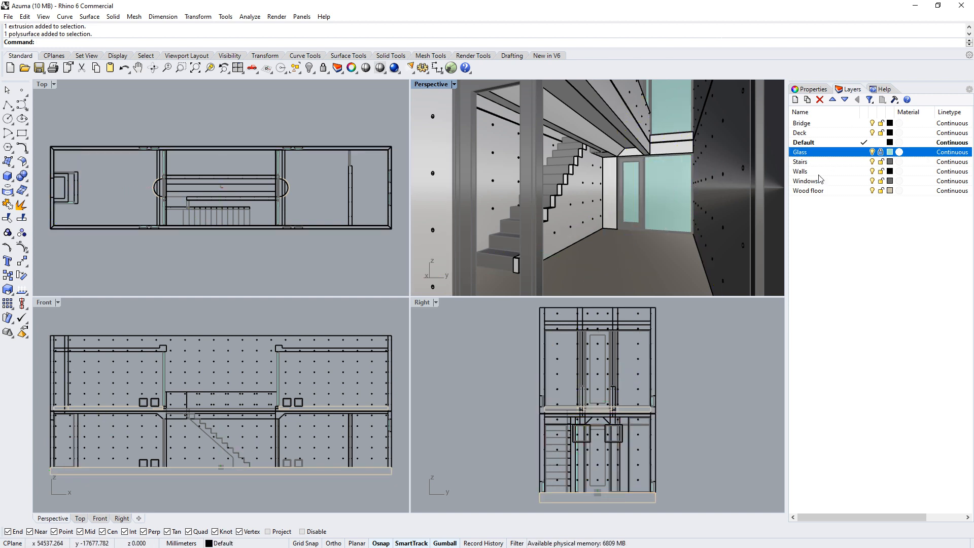
{"action": "left_click", "coordinate": [881, 152]}
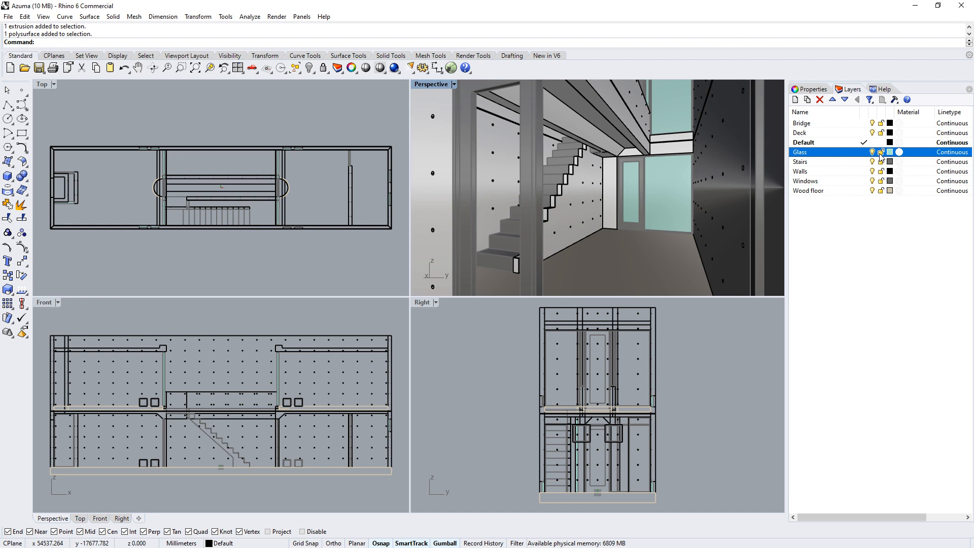
{"action": "left_click", "coordinate": [844, 145]}
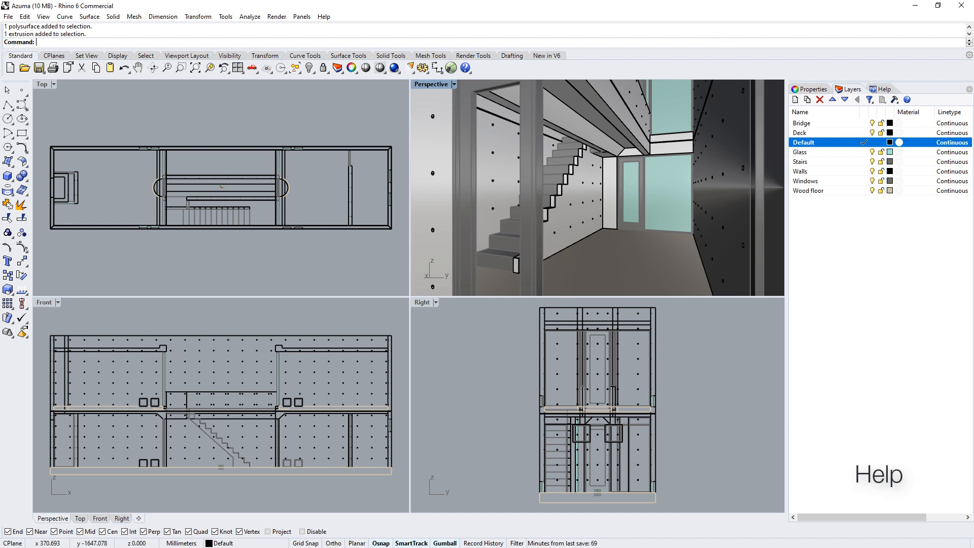
Step: Bring up the command help and start the Polyline command to view its help topic
{"action": "left_click", "coordinate": [884, 90]}
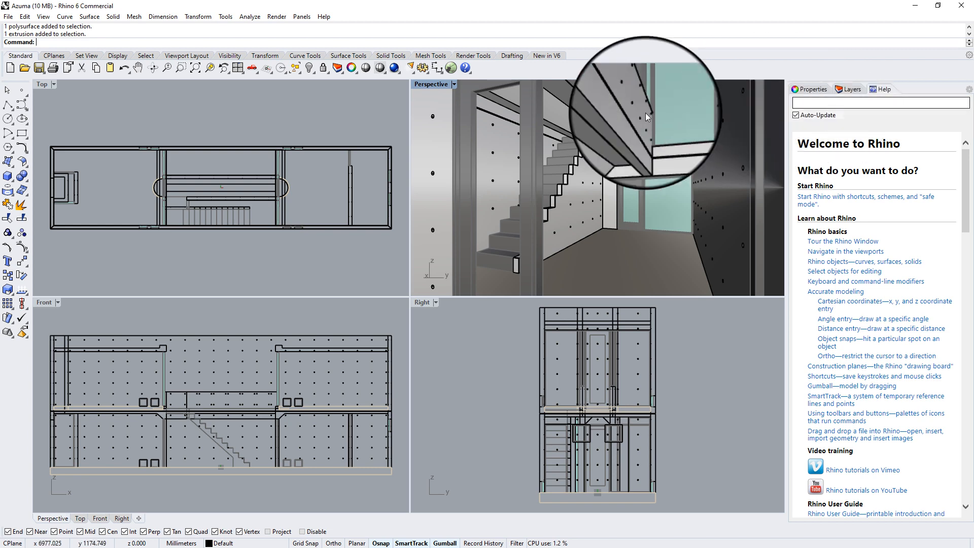
{"action": "left_click", "coordinate": [9, 105]}
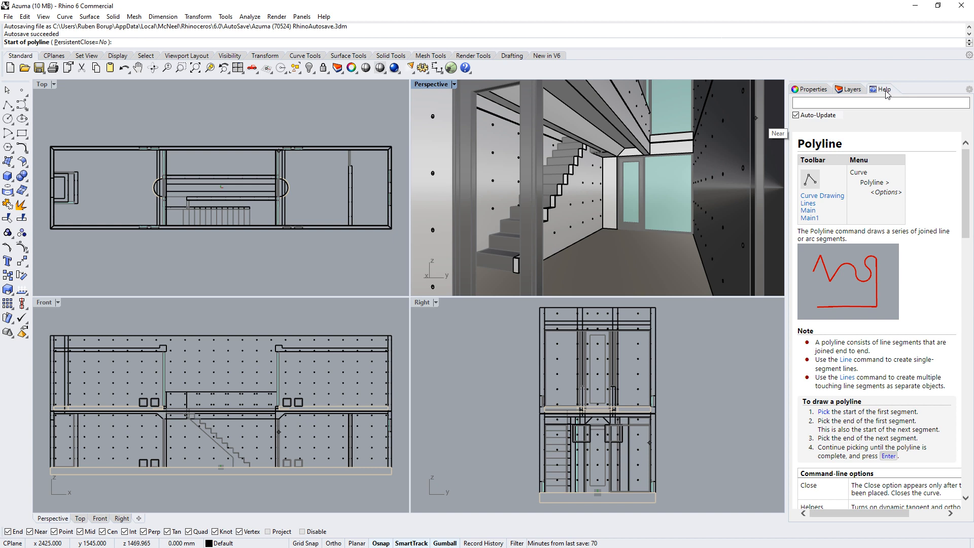
Step: Detach the Help panel from its group, dock it beneath the Layers panel and enlarge it to about half the sidebar's height
{"action": "left_click", "coordinate": [886, 91]}
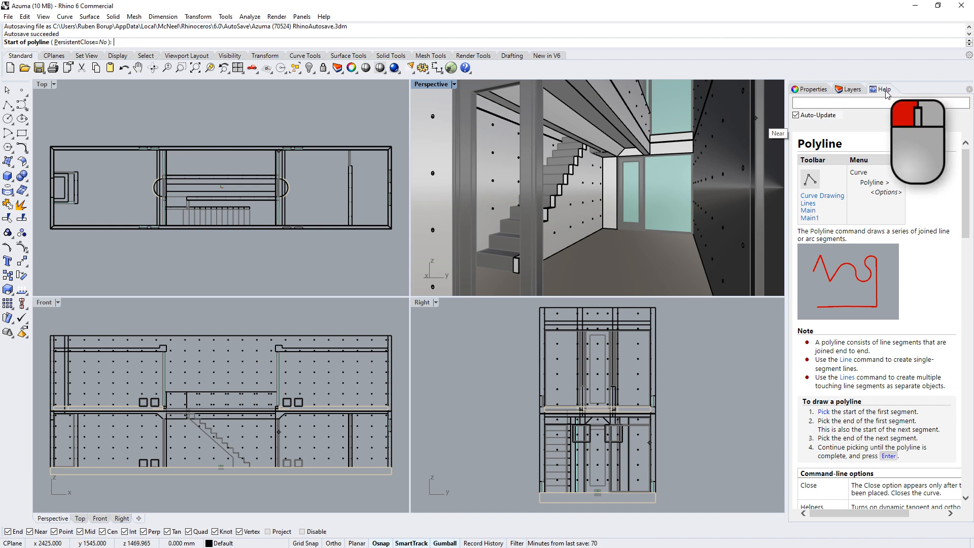
{"action": "left_click_drag", "start_coordinate": [886, 91], "coordinate": [670, 139]}
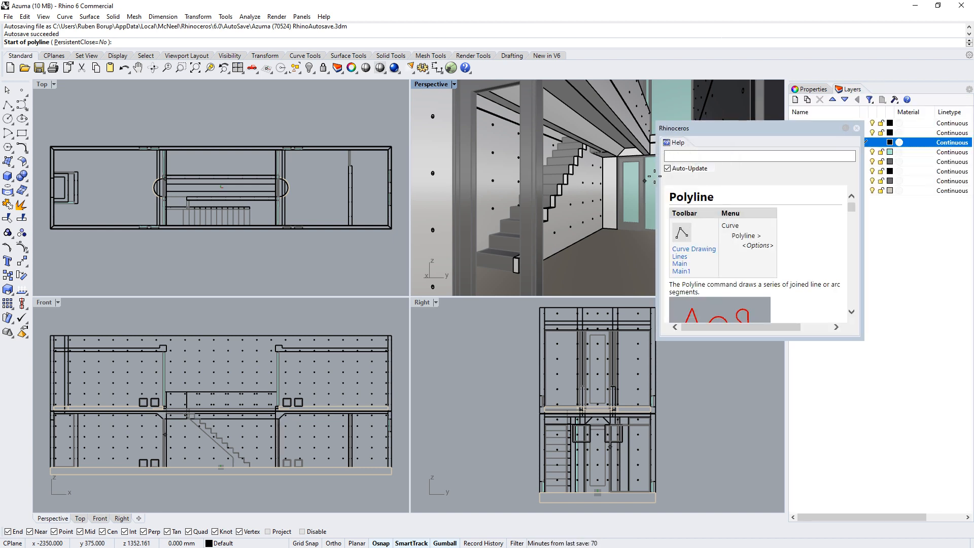
{"action": "left_click_drag", "start_coordinate": [732, 131], "coordinate": [883, 425]}
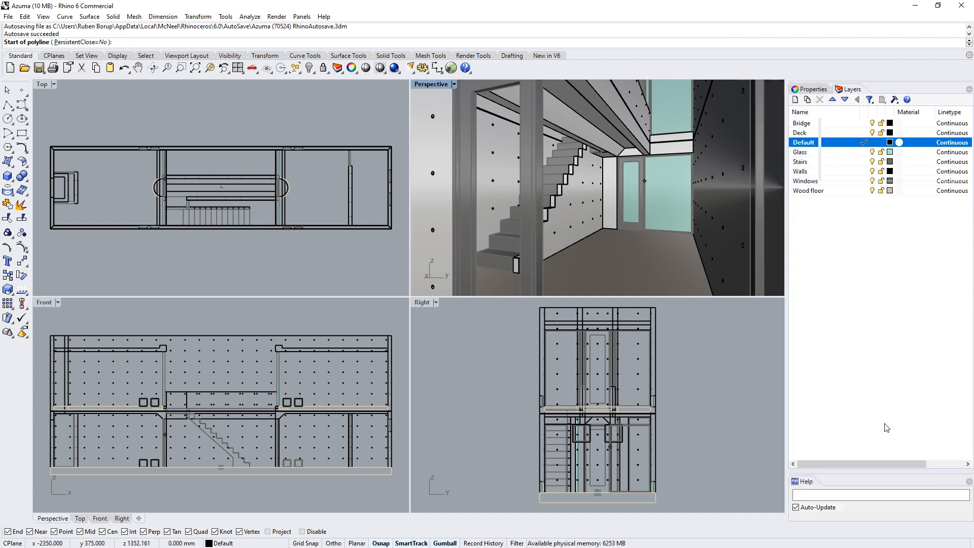
{"action": "left_click_drag", "start_coordinate": [883, 474], "coordinate": [875, 243]}
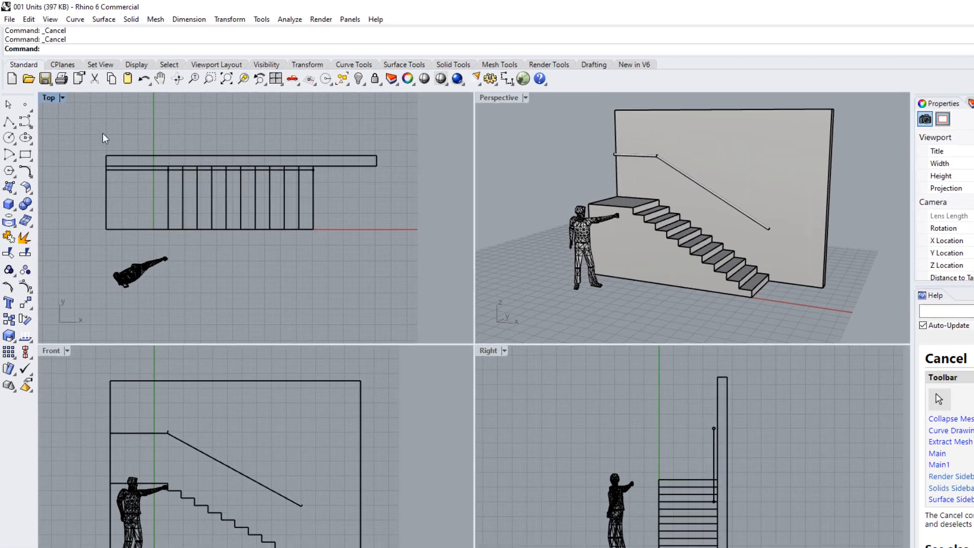
Step: Draw a horizontal 36" line in the Top viewport, in front of the staircase beside the human figure
{"action": "type", "text": "line"}
{"action": "key", "text": "Return"}
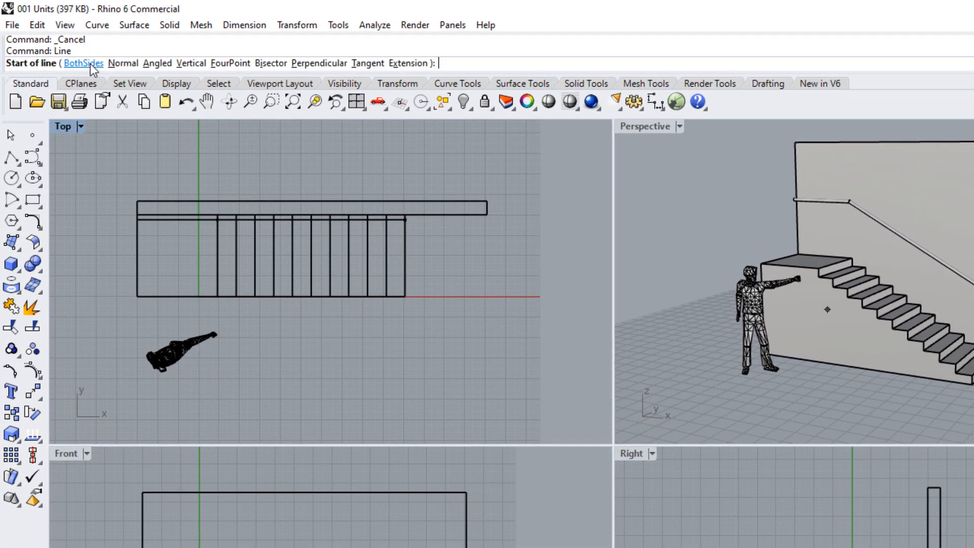
{"action": "left_click", "coordinate": [276, 343]}
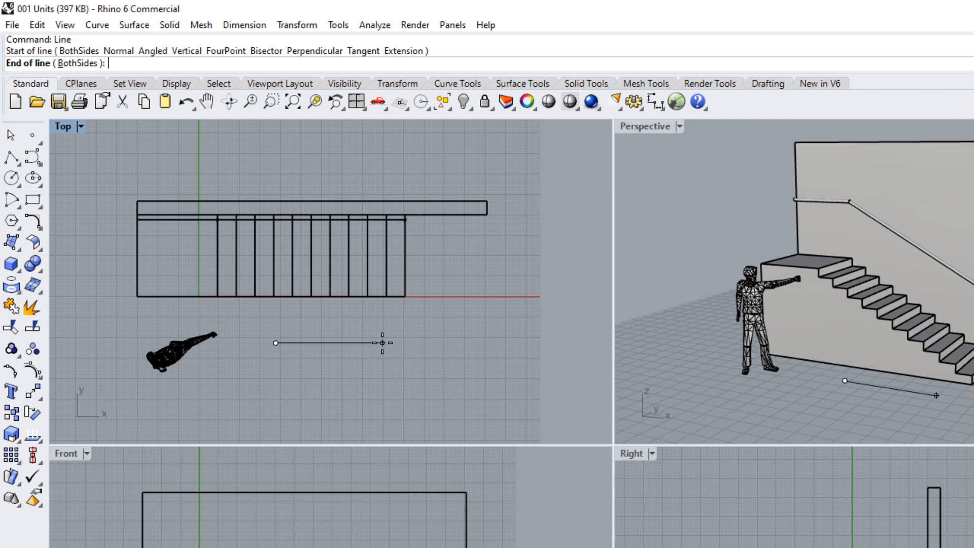
{"action": "type", "text": "36\""}
{"action": "key", "text": "Return"}
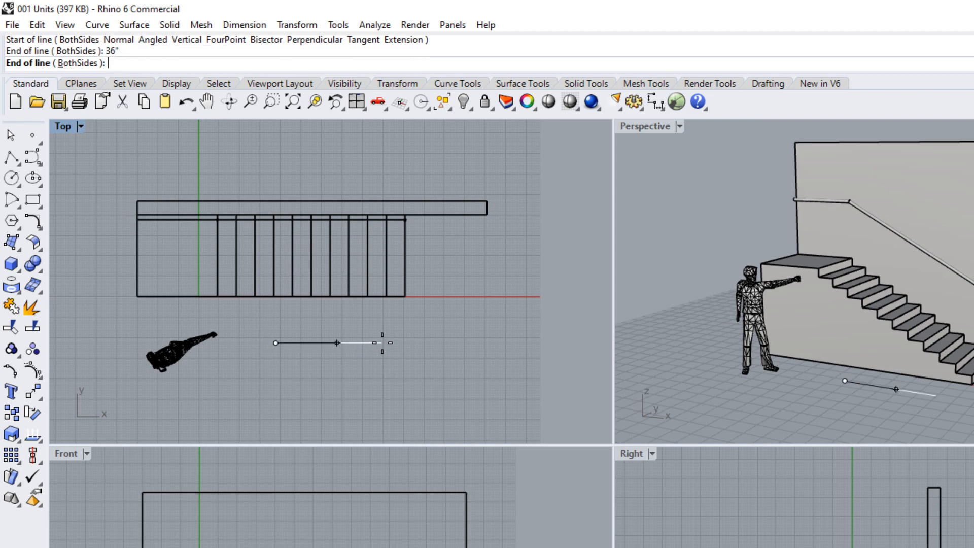
{"action": "left_click", "coordinate": [382, 343]}
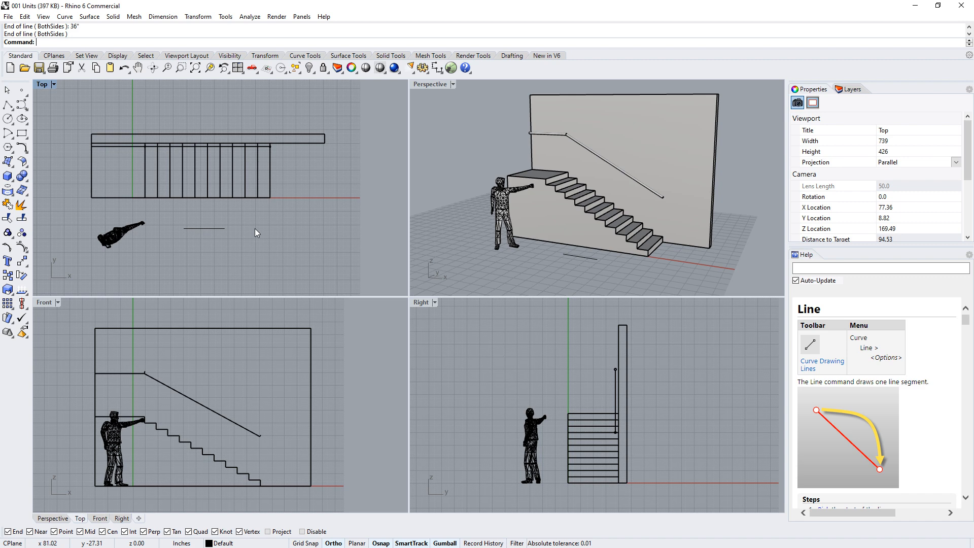
Step: Change the document's model units to Feet and scale the model to match
{"action": "right_click", "coordinate": [183, 544]}
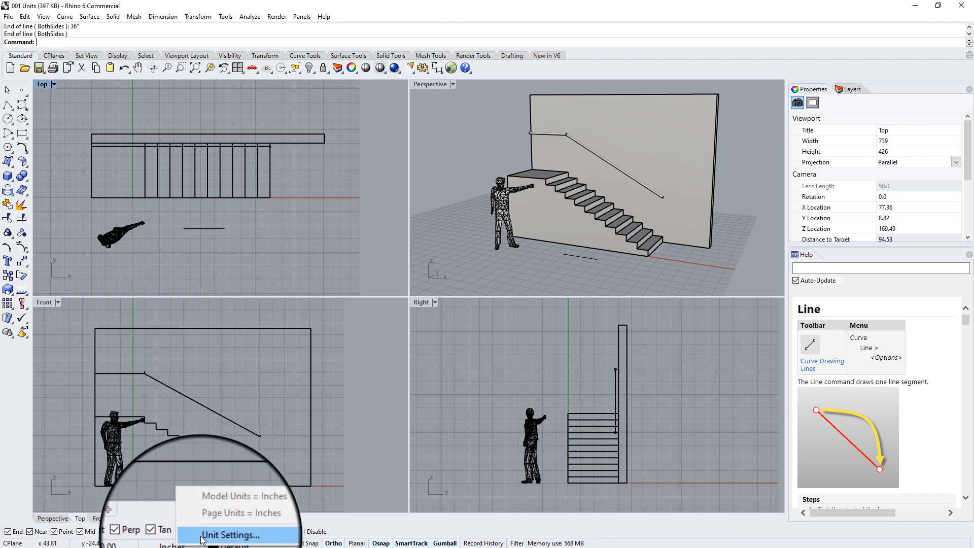
{"action": "left_click", "coordinate": [203, 536]}
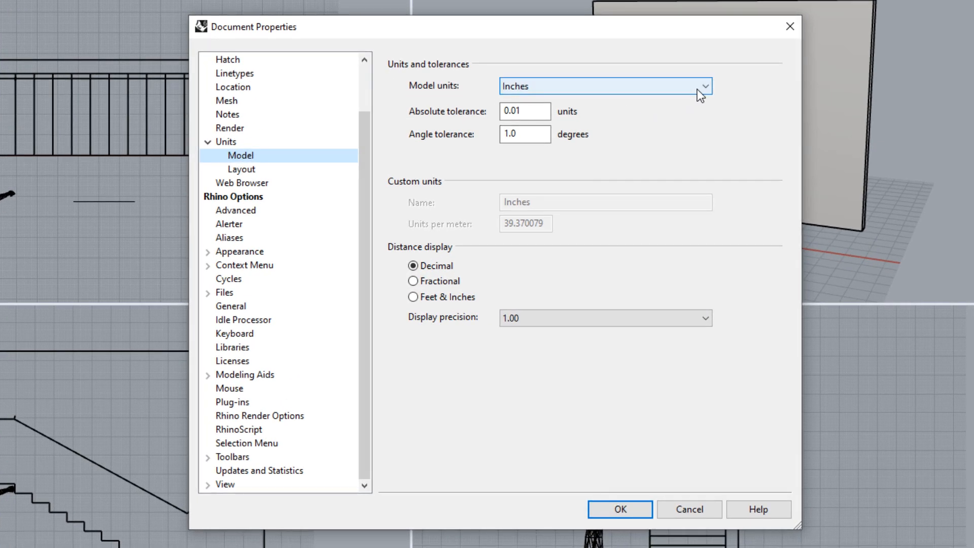
{"action": "left_click", "coordinate": [661, 111]}
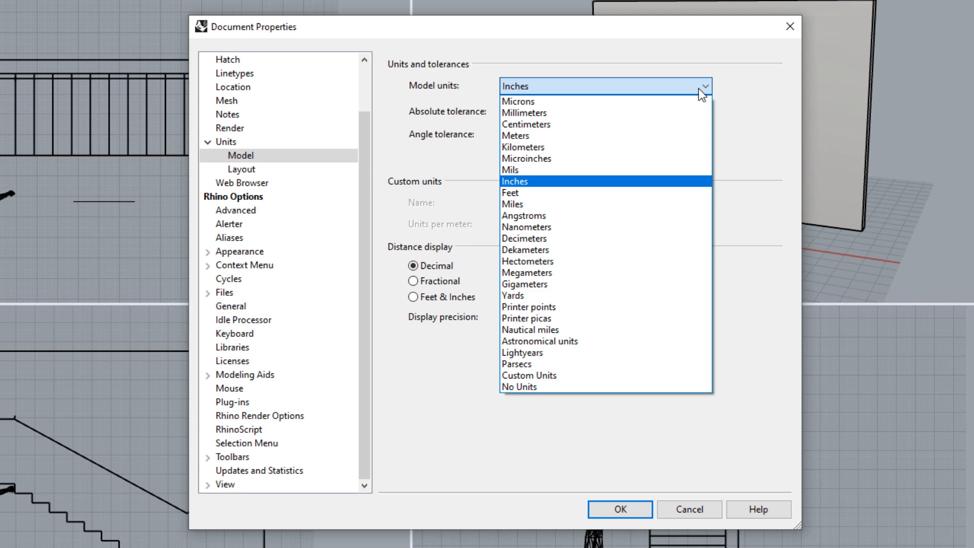
{"action": "left_click", "coordinate": [579, 190]}
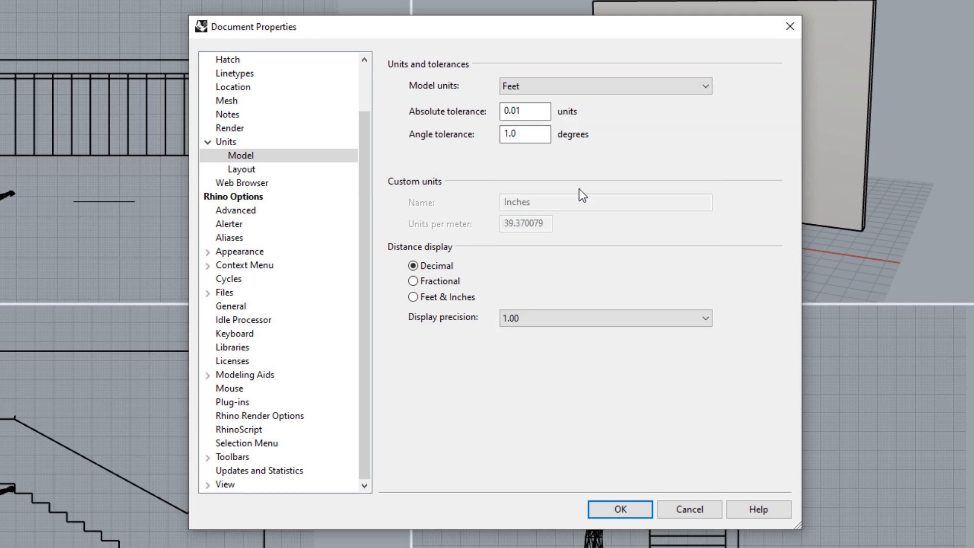
{"action": "left_click", "coordinate": [617, 510]}
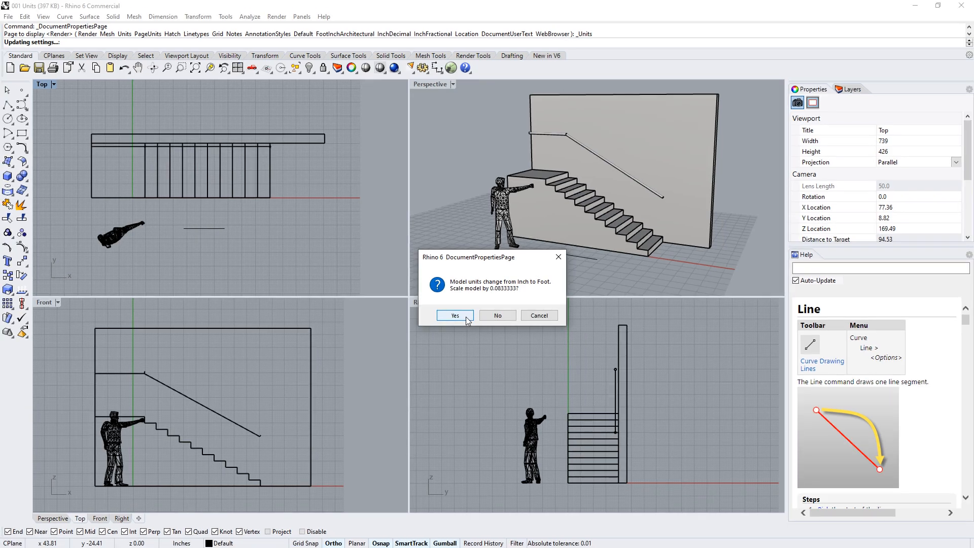
{"action": "left_click", "coordinate": [455, 315]}
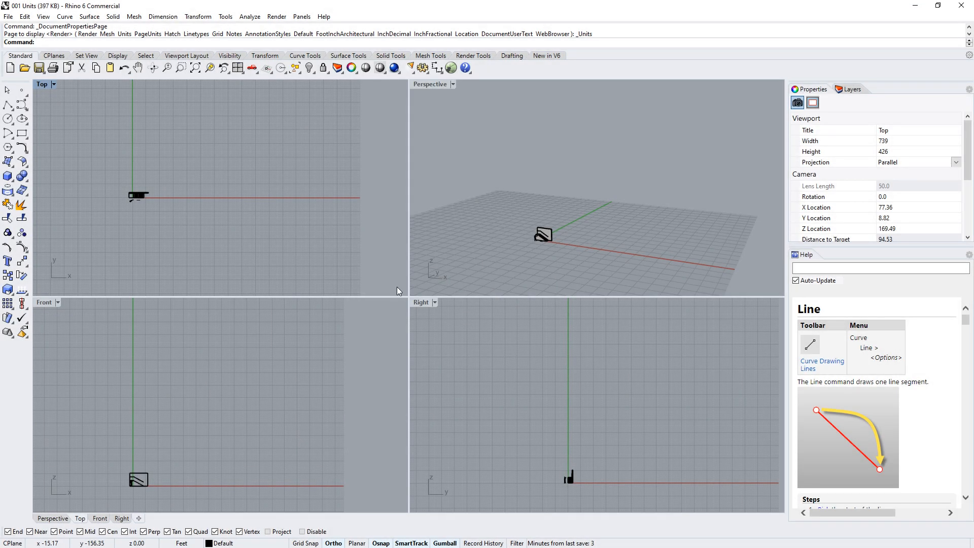
Step: Fit the model in all viewports and measure the length of the line in front of the staircase
{"action": "right_click", "coordinate": [194, 72]}
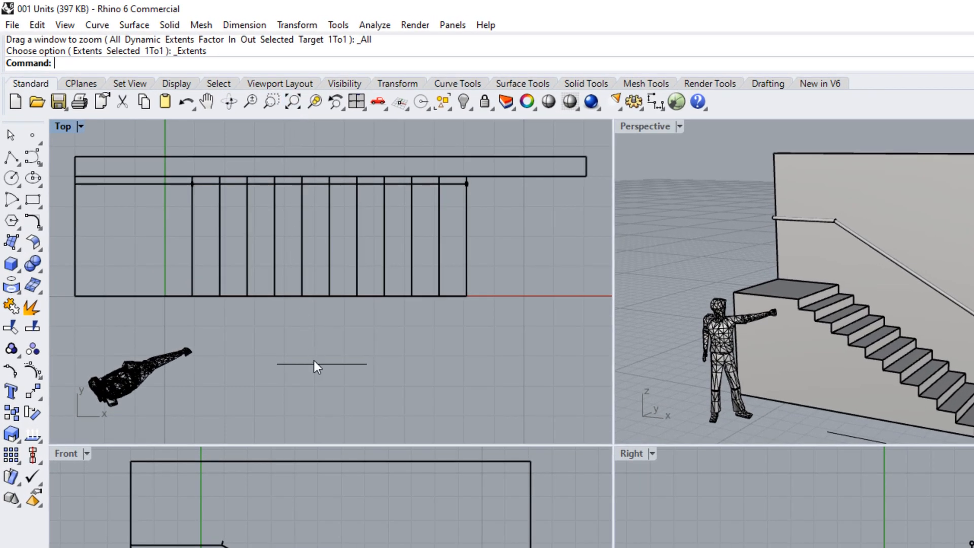
{"action": "left_click", "coordinate": [316, 363]}
{"action": "type", "text": "Length"}
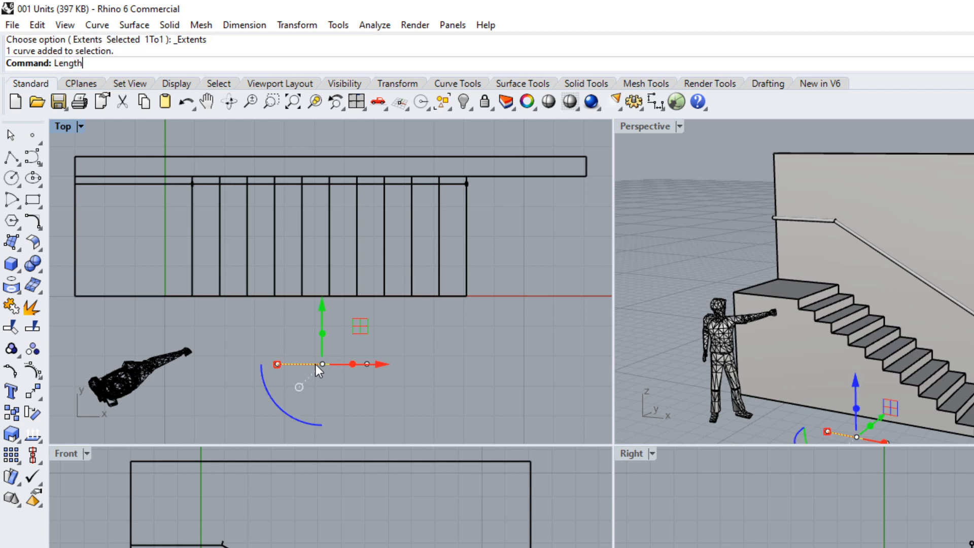
{"action": "key", "text": "Return"}
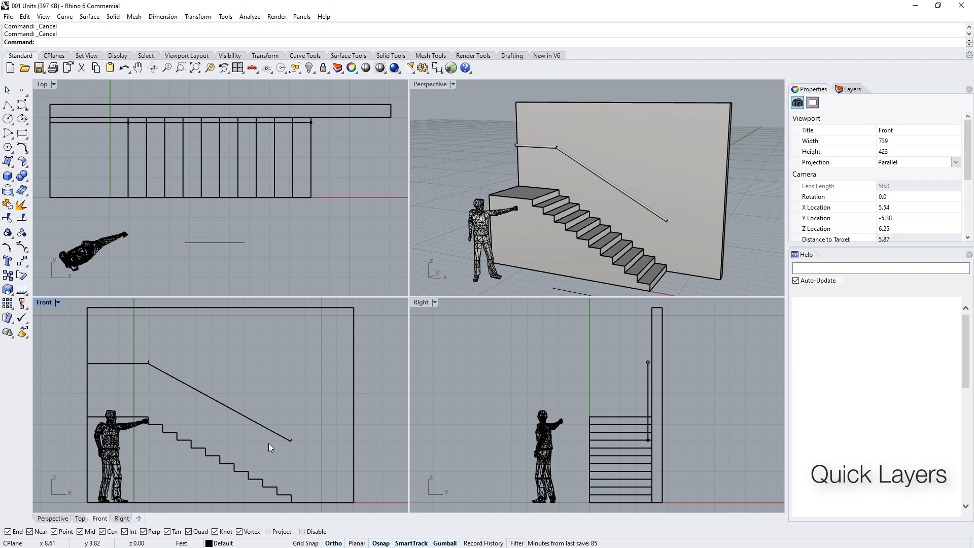
Step: Make Layer 03 the current layer using the quick layer list, and switch back to Default
{"action": "left_click", "coordinate": [223, 543]}
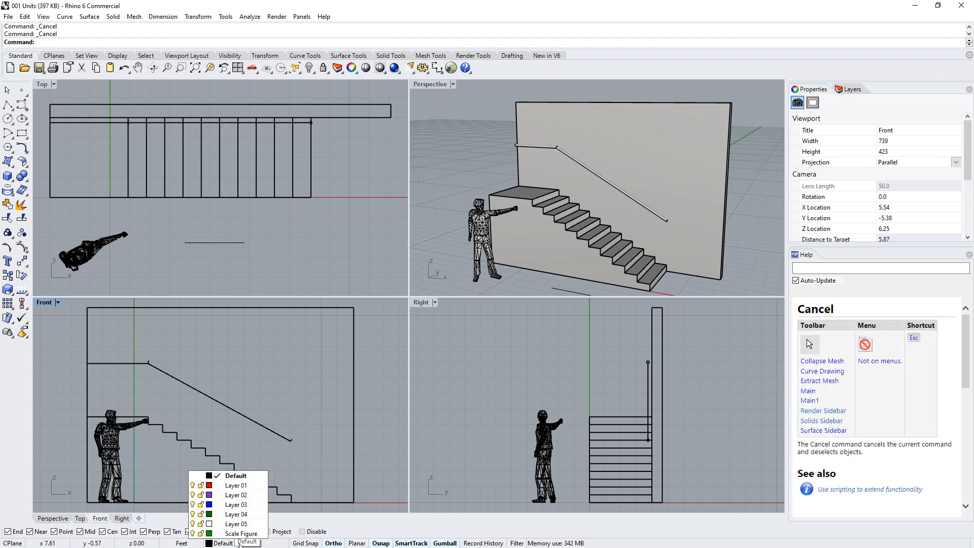
{"action": "left_click", "coordinate": [236, 505]}
{"action": "left_click", "coordinate": [243, 544]}
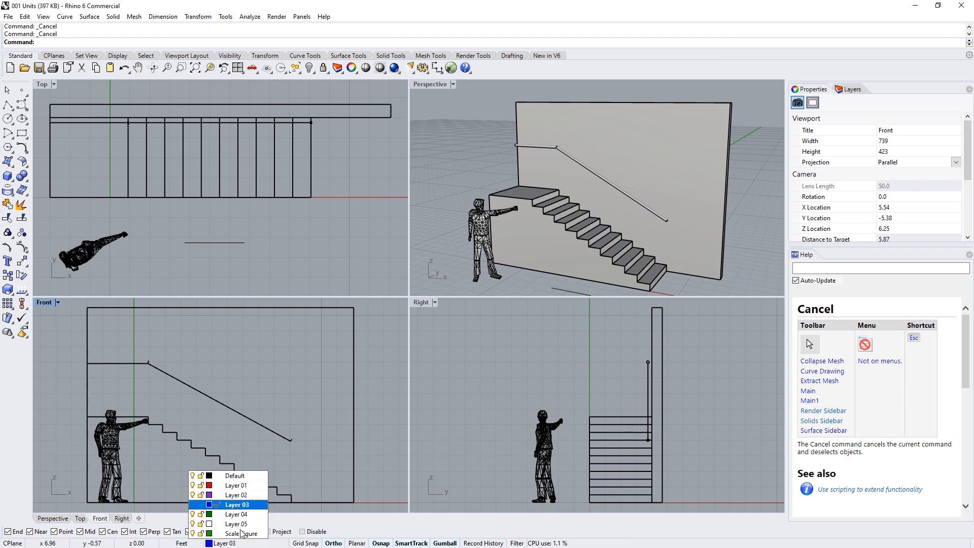
{"action": "left_click", "coordinate": [234, 473]}
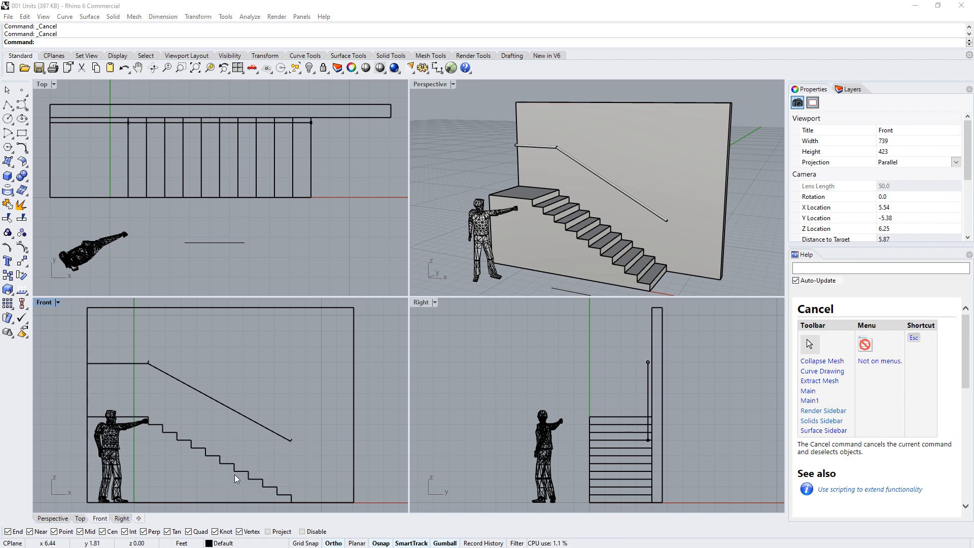
Step: Assign the human figure mesh to the Scale Figure layer through the quick layer list, and deselect it
{"action": "left_click", "coordinate": [118, 471]}
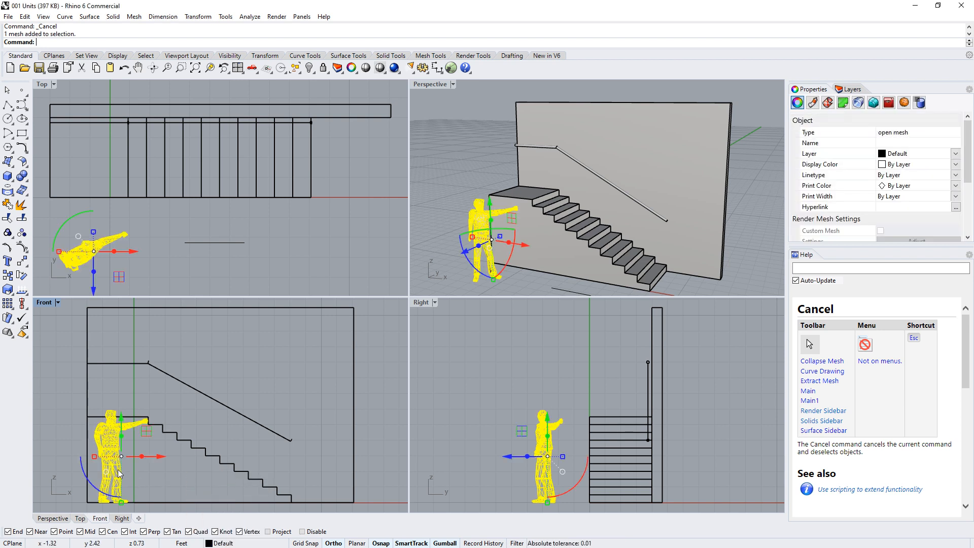
{"action": "left_click", "coordinate": [239, 544]}
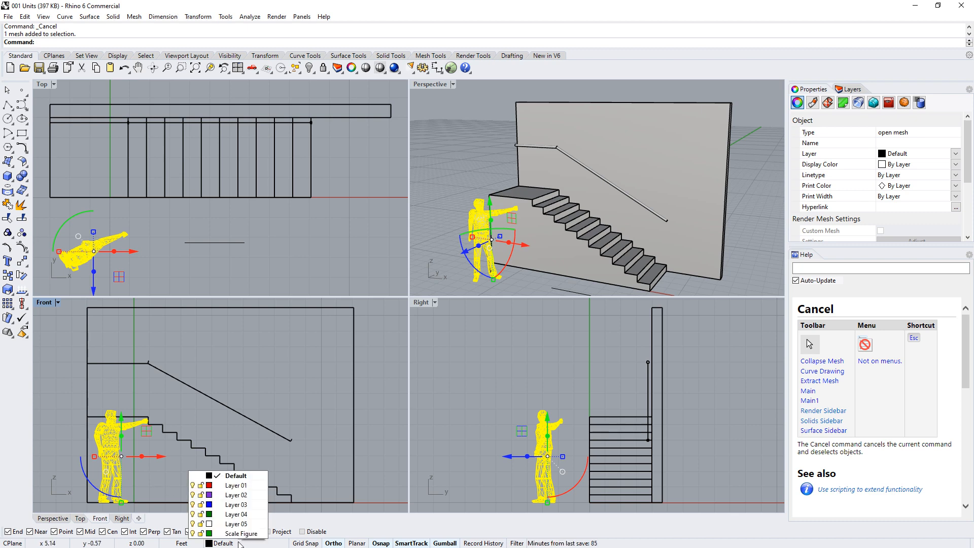
{"action": "left_click", "coordinate": [241, 533]}
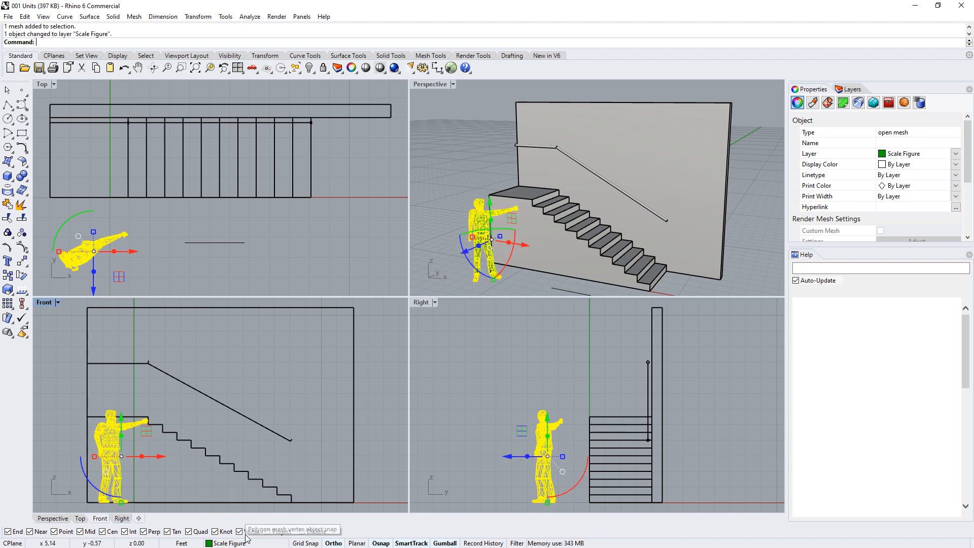
{"action": "left_click", "coordinate": [237, 447]}
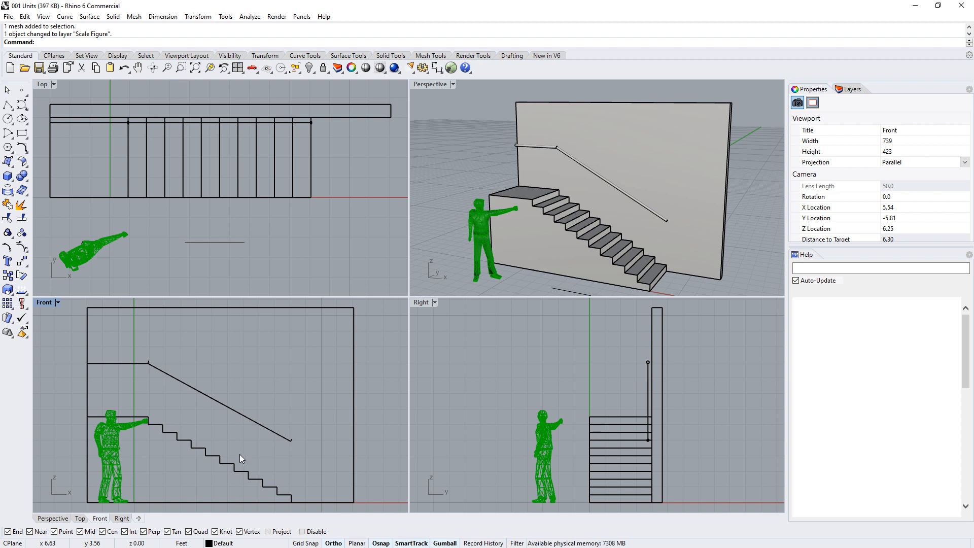
{"action": "right_click", "coordinate": [244, 543]}
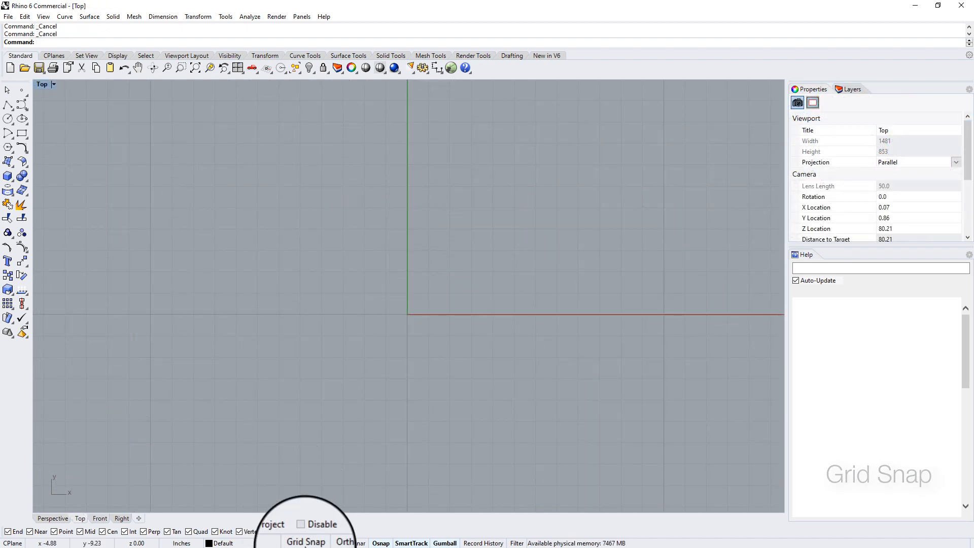
Step: Try drawing a three-segment polyline with Grid Snap on, starting at -7,0 and passing through -3,3 in the Top viewport
{"action": "left_click", "coordinate": [305, 542]}
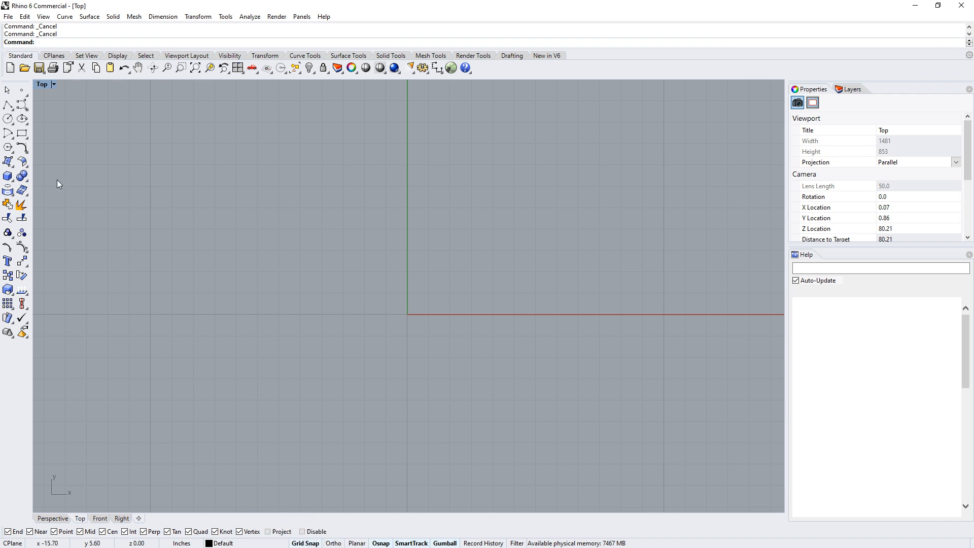
{"action": "left_click", "coordinate": [11, 105]}
{"action": "left_click", "coordinate": [258, 314]}
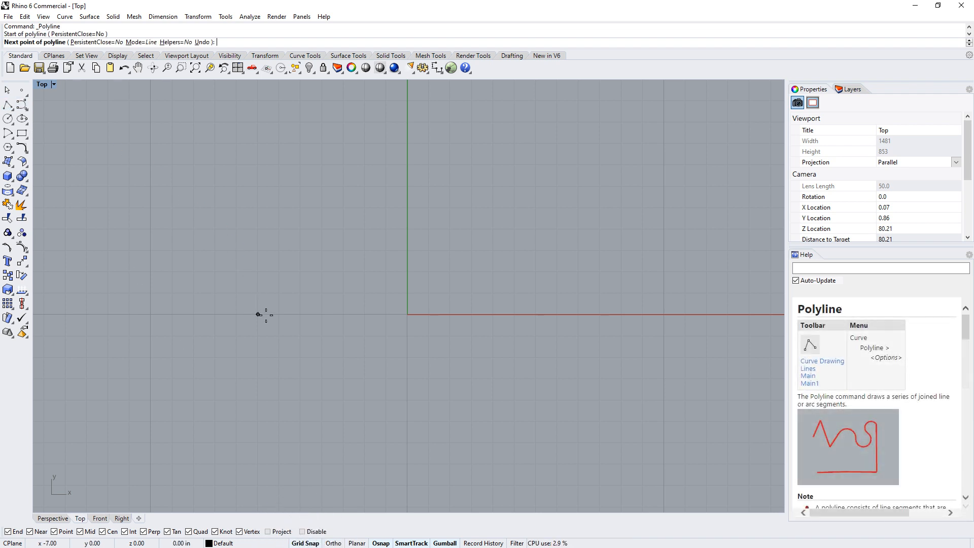
{"action": "left_click", "coordinate": [279, 250]}
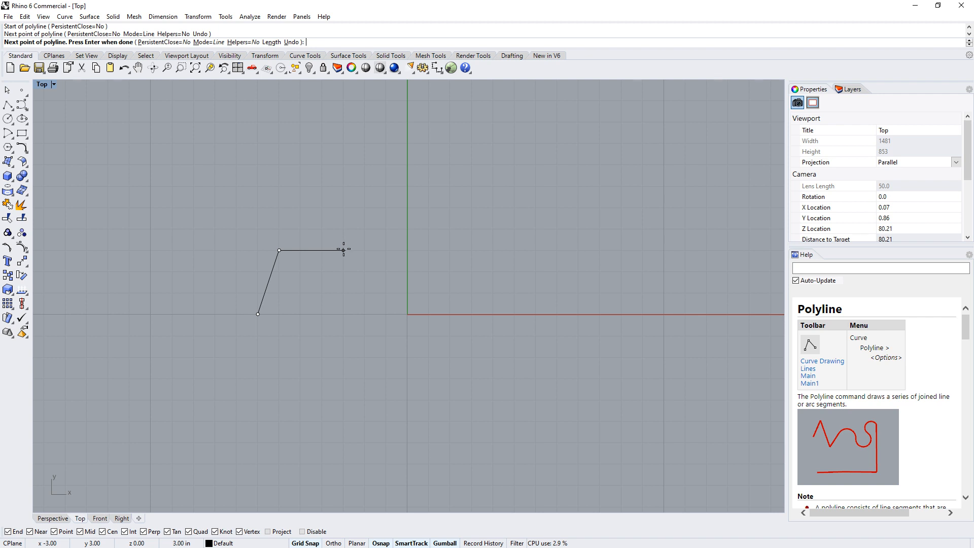
{"action": "left_click", "coordinate": [343, 250]}
{"action": "left_click", "coordinate": [344, 314]}
{"action": "key", "text": "Escape"}
Step: Draw a stepped, right-angled open polyline around the origin in the Top viewport, turning Ortho on to constrain its segments
{"action": "key", "text": "Return"}
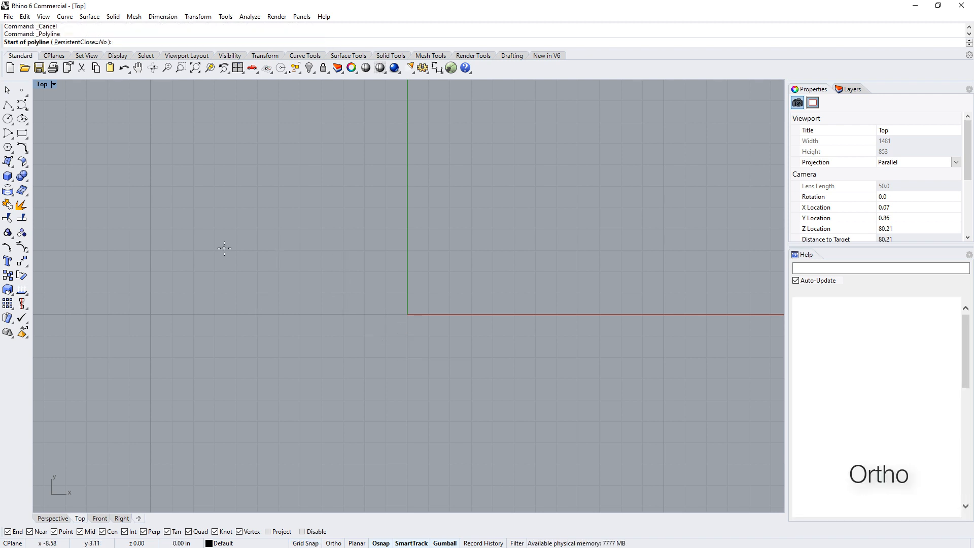
{"action": "left_click", "coordinate": [224, 248]}
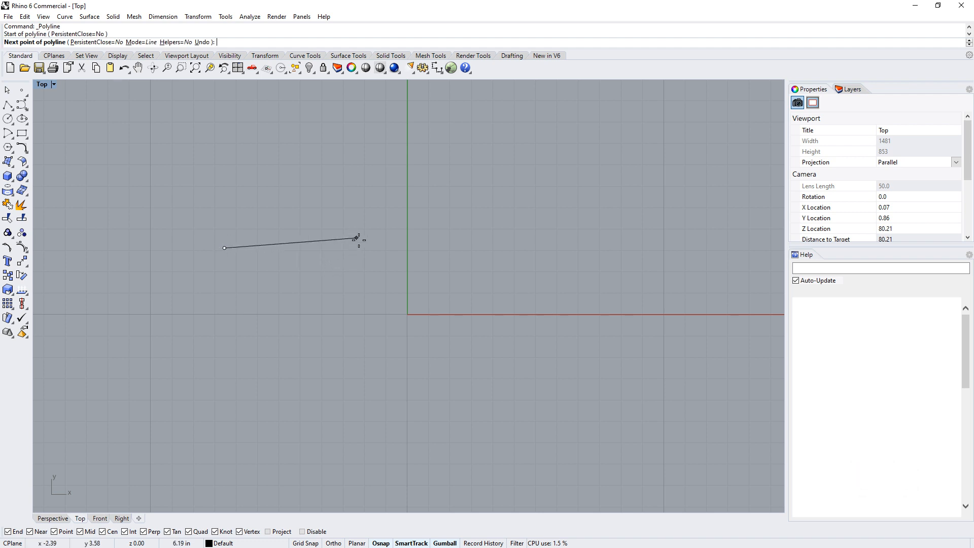
{"action": "left_click", "coordinate": [333, 543]}
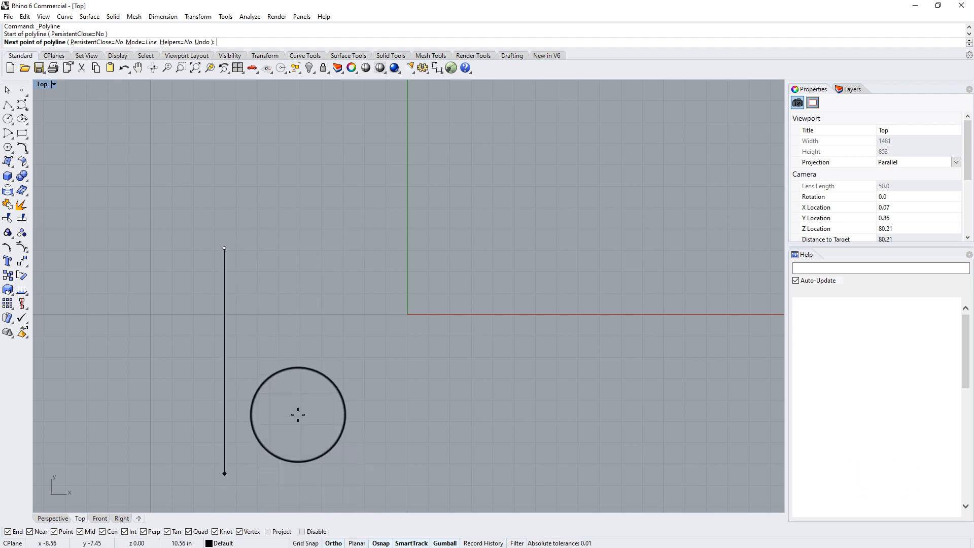
{"action": "left_click", "coordinate": [474, 248]}
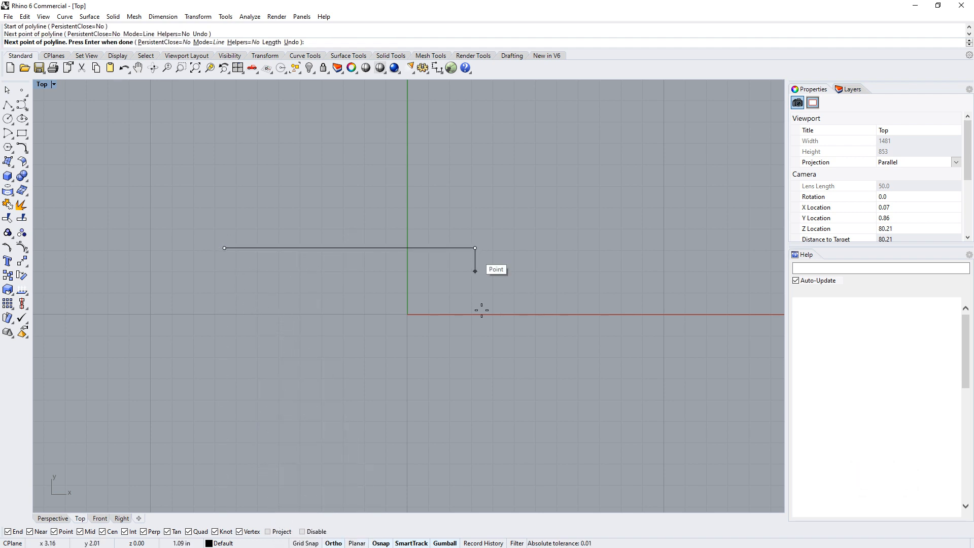
{"action": "left_click", "coordinate": [476, 364]}
{"action": "left_click", "coordinate": [377, 363]}
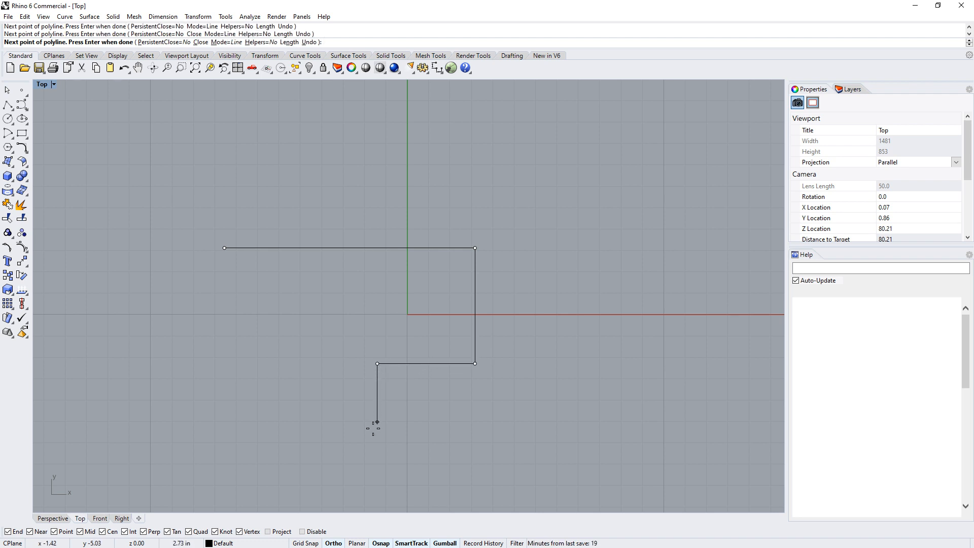
{"action": "key", "text": "F8"}
{"action": "left_click", "coordinate": [220, 427]}
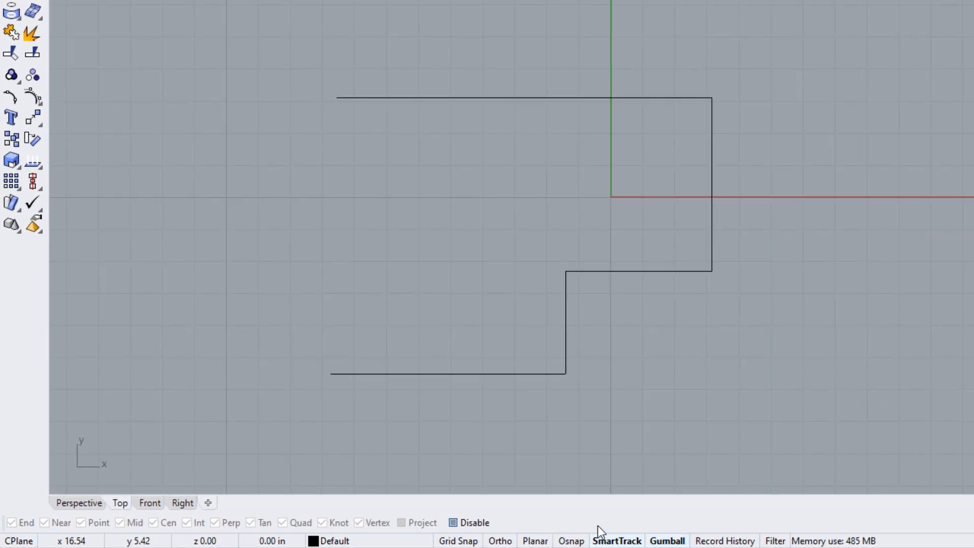
Step: Enable Osnap and draw a vertical line from the polyline's inner corner to its upper edge, plus a horizontal line joining the midpoints
{"action": "left_click", "coordinate": [571, 541]}
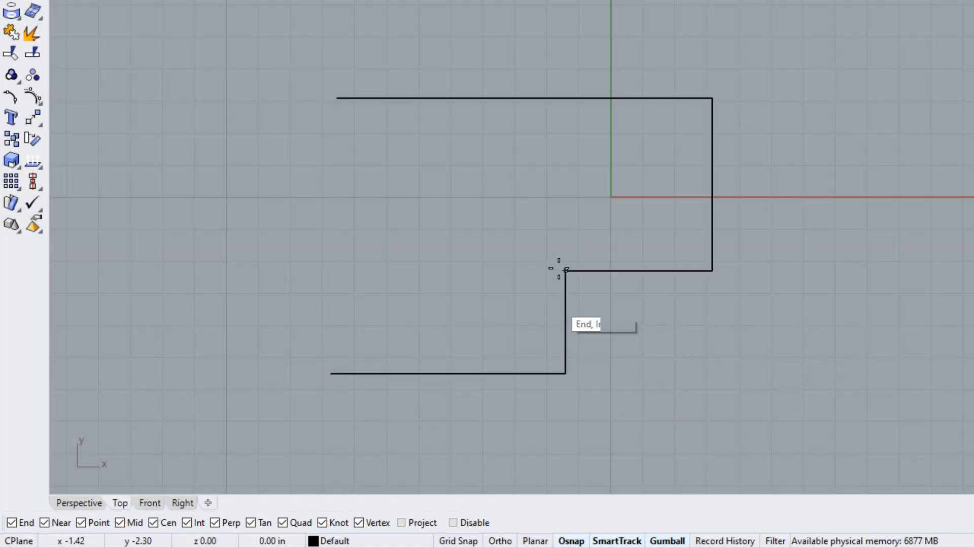
{"action": "left_click", "coordinate": [567, 270]}
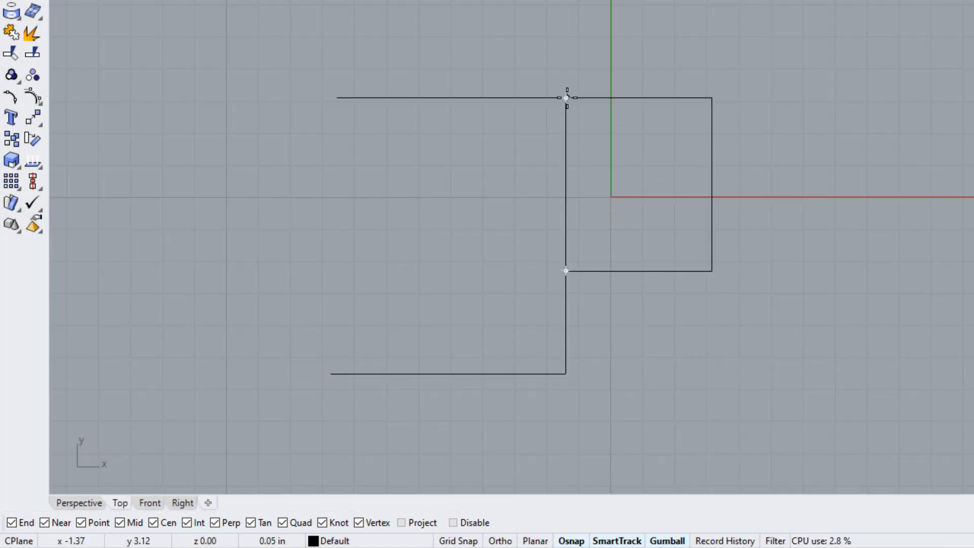
{"action": "left_click", "coordinate": [567, 98]}
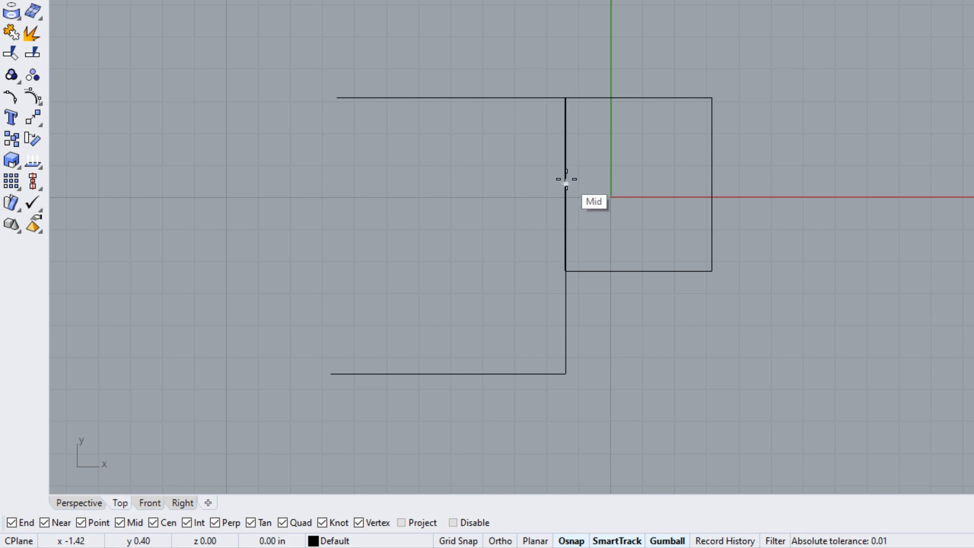
{"action": "left_click", "coordinate": [566, 179]}
{"action": "left_click", "coordinate": [706, 181]}
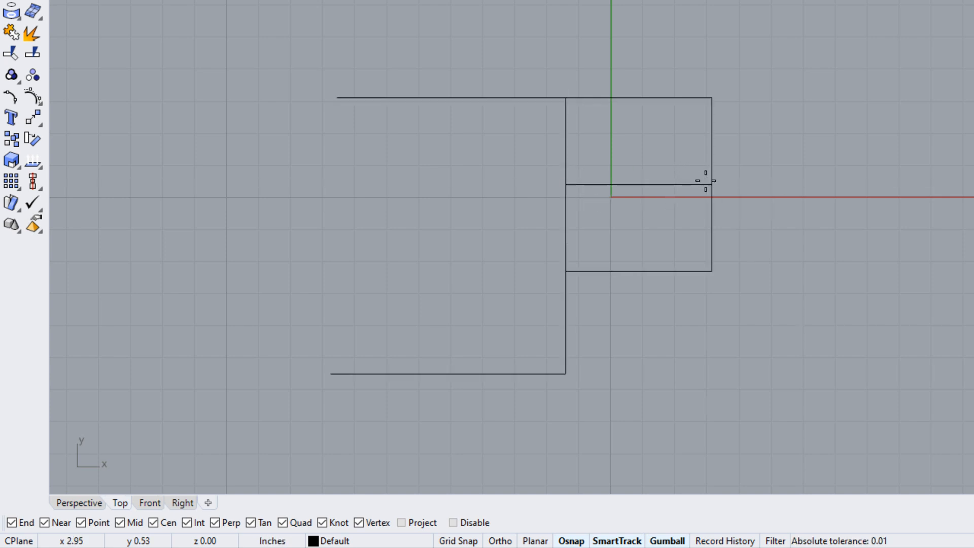
Step: Isolate the Mid object snap, restore all snaps, isolate Mid again, and enable End alongside it
{"action": "right_click", "coordinate": [212, 430]}
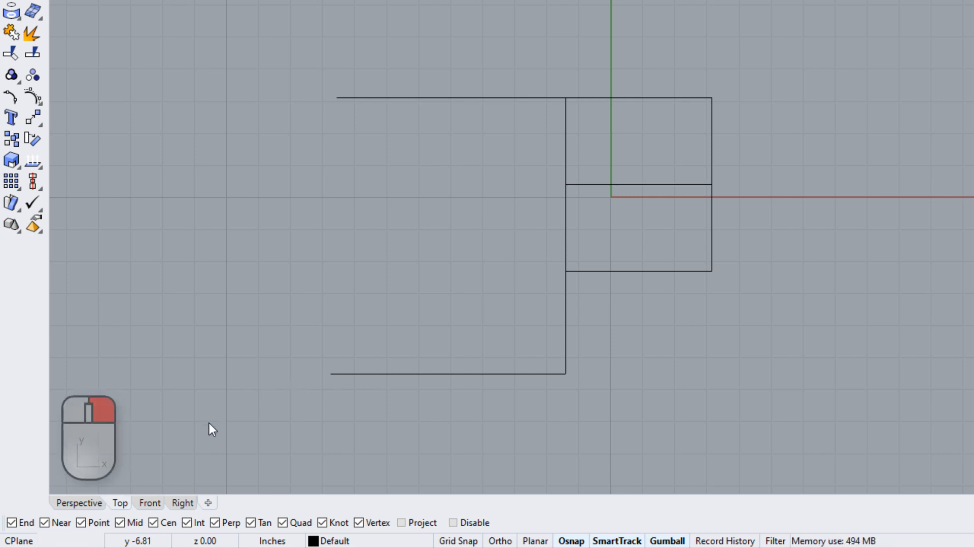
{"action": "right_click", "coordinate": [122, 525]}
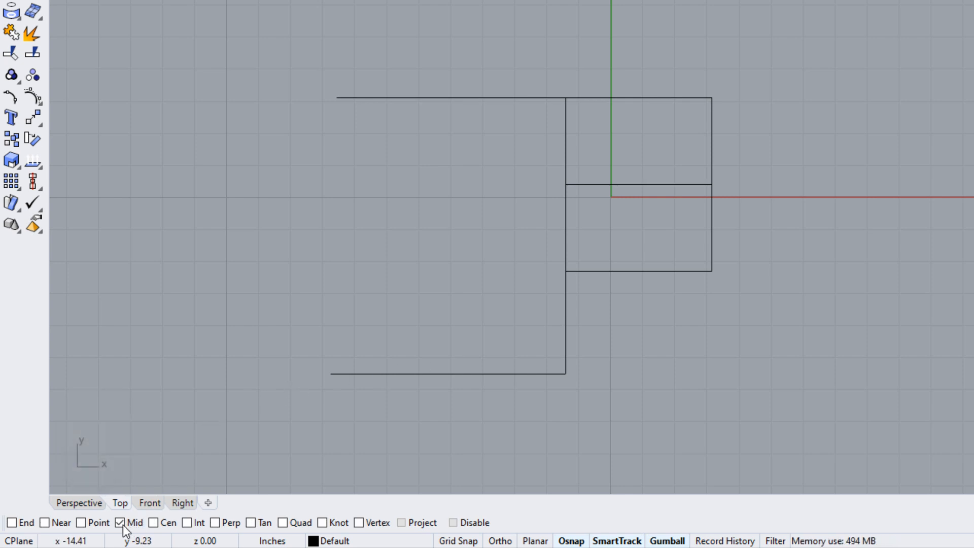
{"action": "right_click", "coordinate": [123, 528]}
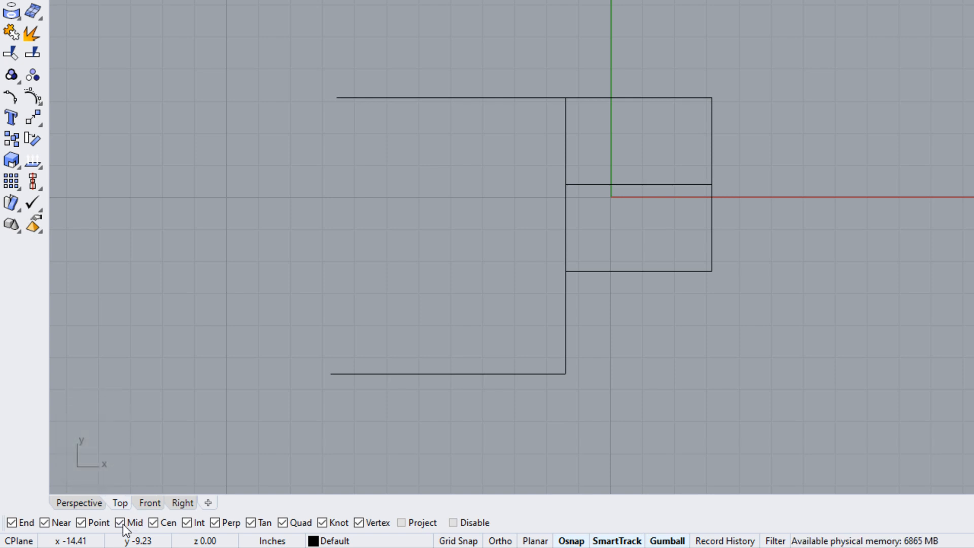
{"action": "right_click", "coordinate": [123, 525]}
{"action": "left_click", "coordinate": [12, 523]}
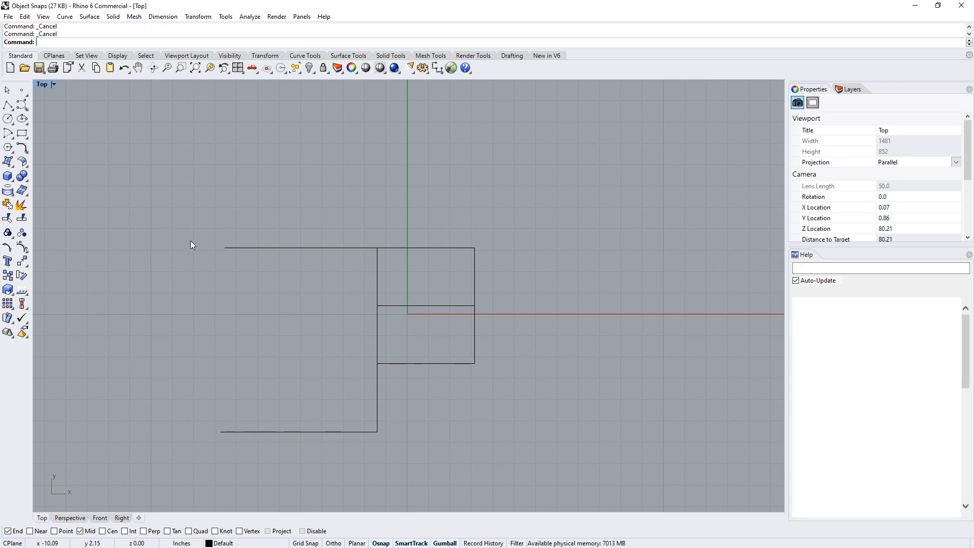
Step: Select all three curves and move them with the Gumball, first freely up and to the right, and by 5 inches along X
{"action": "mouse_move", "coordinate": [190, 219]}
{"action": "left_mouse_down"}
{"action": "mouse_move", "coordinate": [370, 370]}
{"action": "mouse_move", "coordinate": [498, 449]}
{"action": "left_mouse_up"}
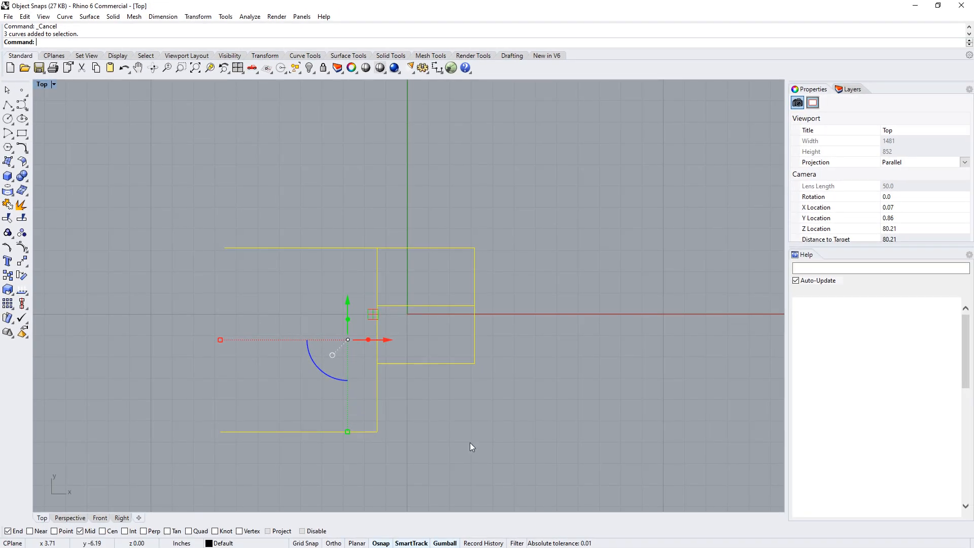
{"action": "left_click_drag", "start_coordinate": [376, 339], "coordinate": [383, 284]}
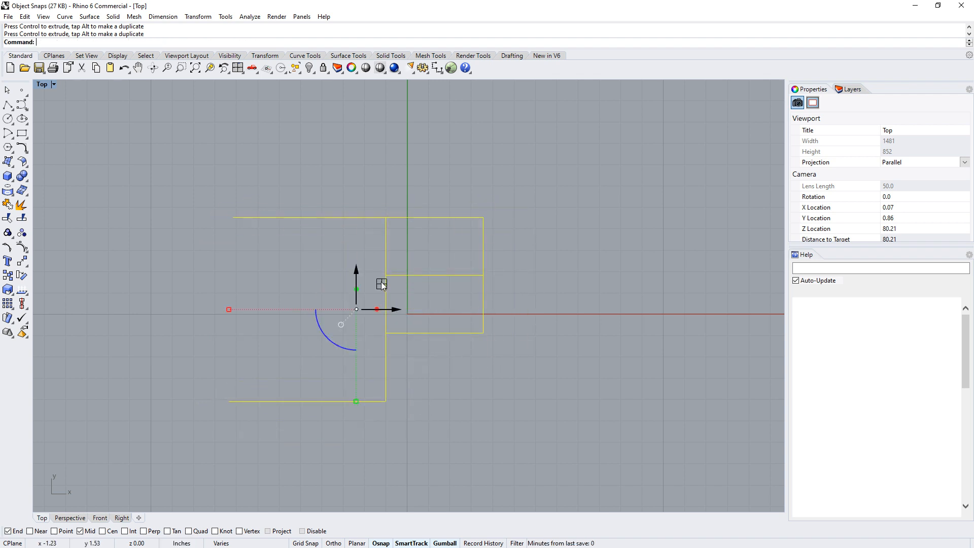
{"action": "left_click", "coordinate": [398, 308]}
{"action": "type", "text": "5"}
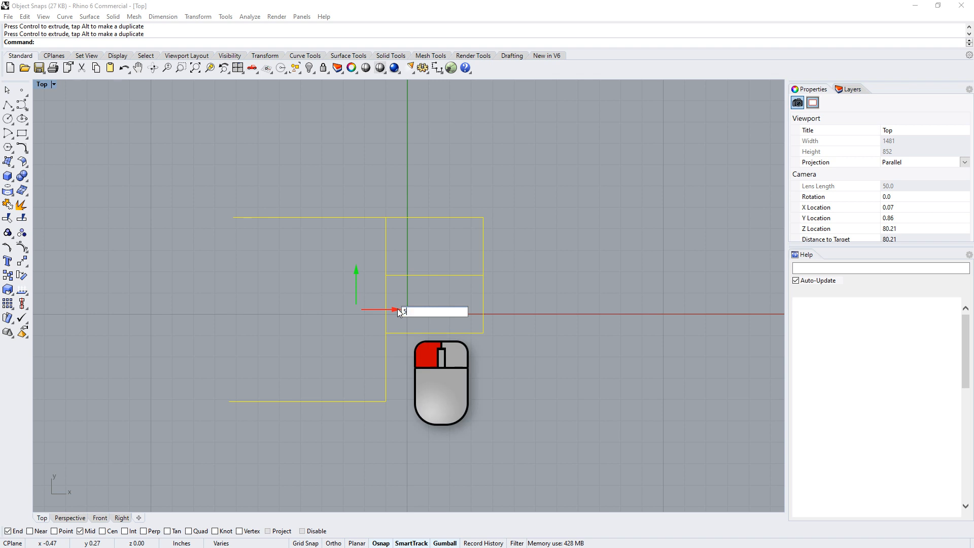
{"action": "key", "text": "Return"}
{"action": "key", "text": "Escape"}
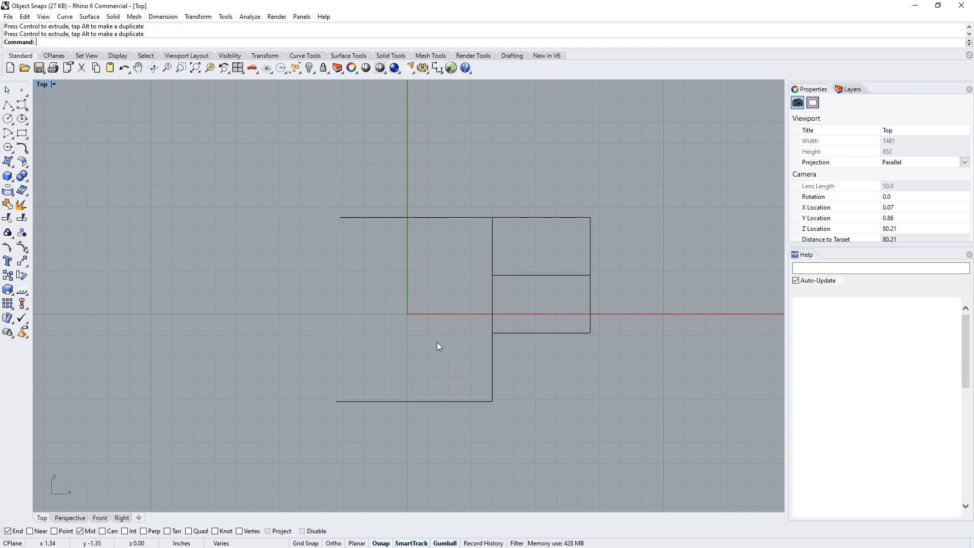
Step: Reselect the three curves and move them -5 inches along X with the Gumball
{"action": "left_click_drag", "start_coordinate": [297, 185], "coordinate": [596, 438]}
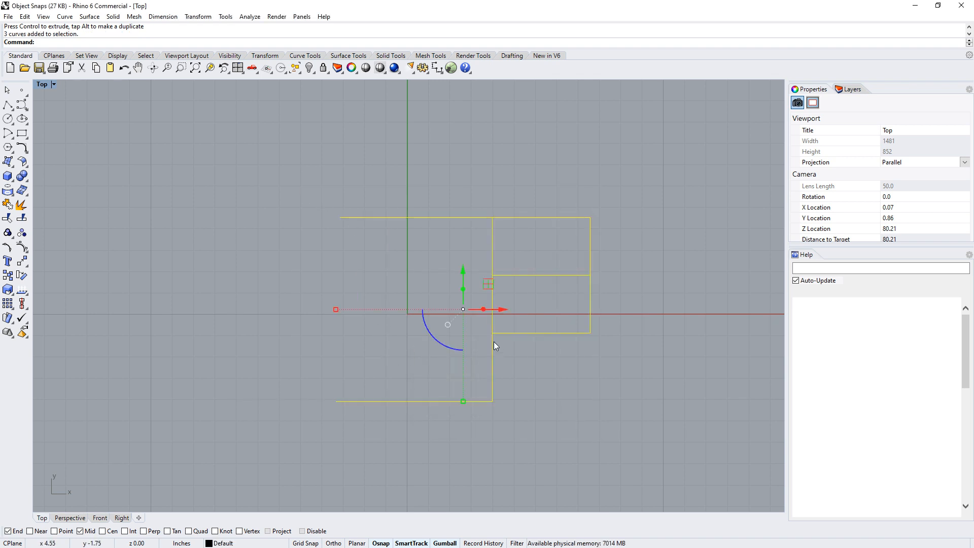
{"action": "left_click", "coordinate": [500, 314]}
{"action": "type", "text": "-5"}
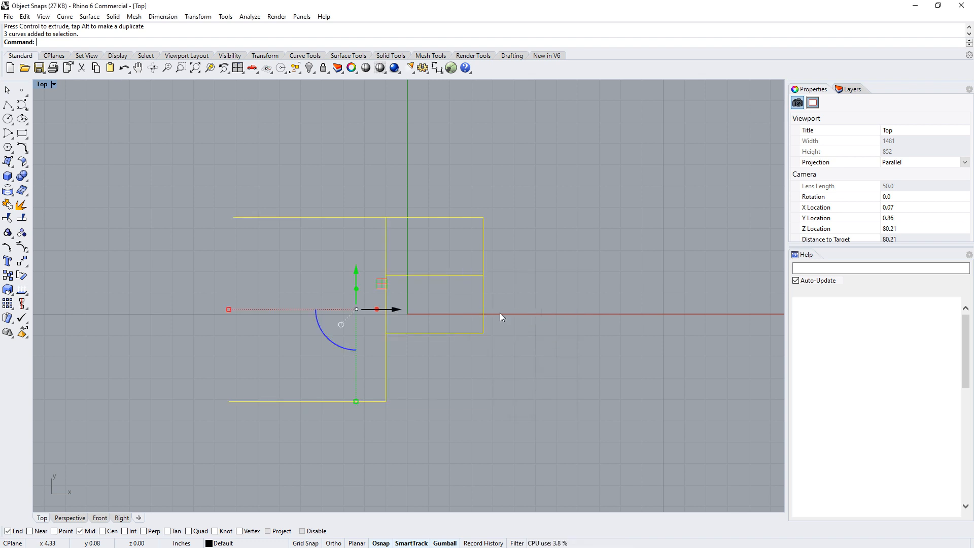
{"action": "key", "text": "Return"}
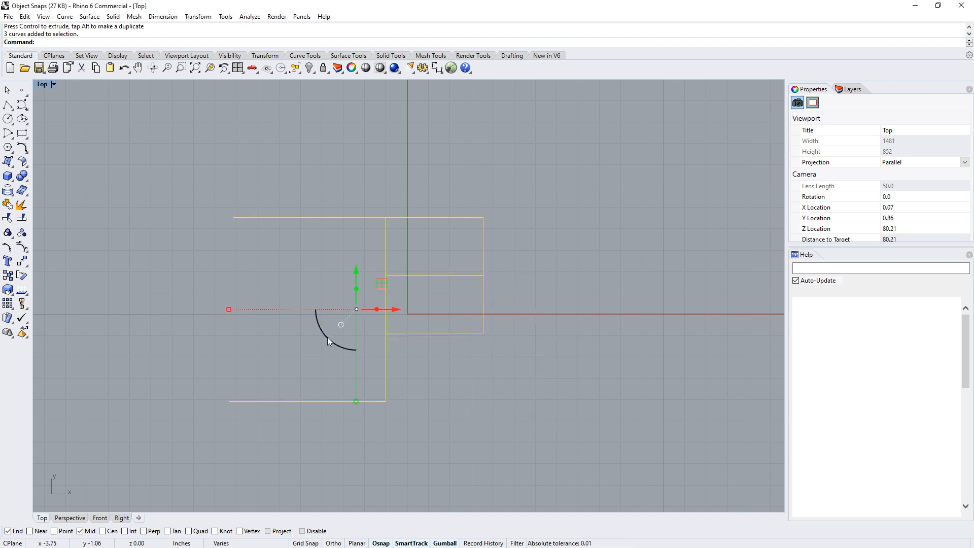
Step: Try rotating the selected curves with the Gumball, once freely and once by 35 degrees, undoing each rotation
{"action": "left_click_drag", "start_coordinate": [328, 337], "coordinate": [346, 364]}
{"action": "key", "text": "ctrl+z"}
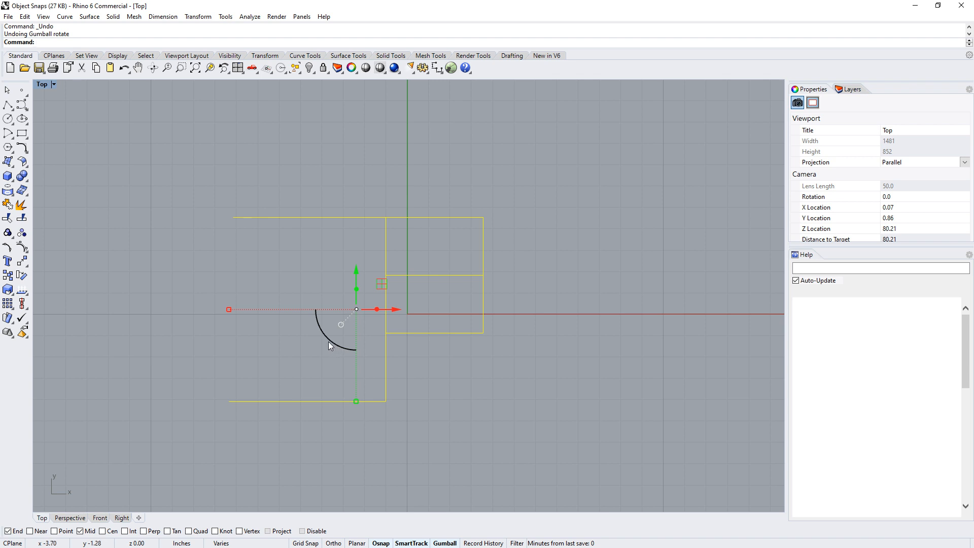
{"action": "left_click", "coordinate": [329, 346]}
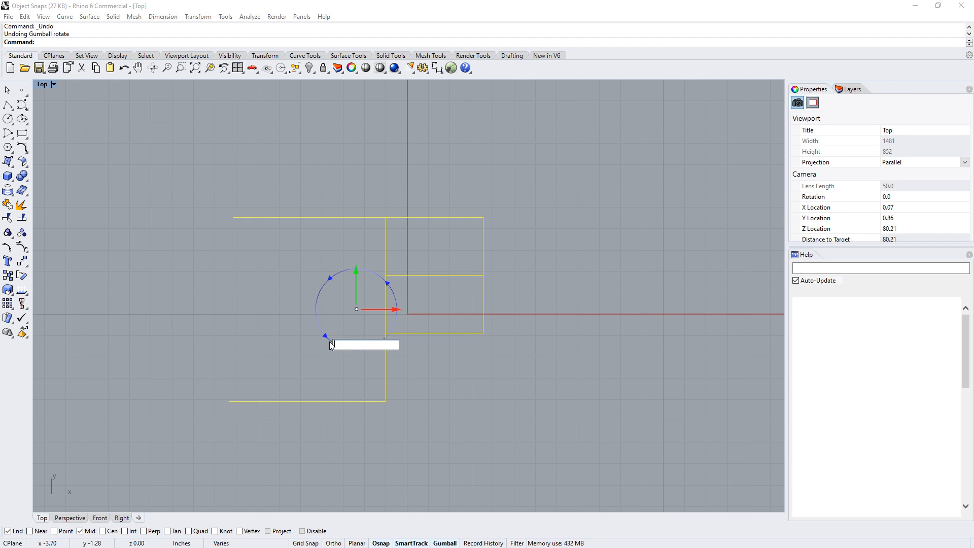
{"action": "type", "text": "35"}
{"action": "key", "text": "Return"}
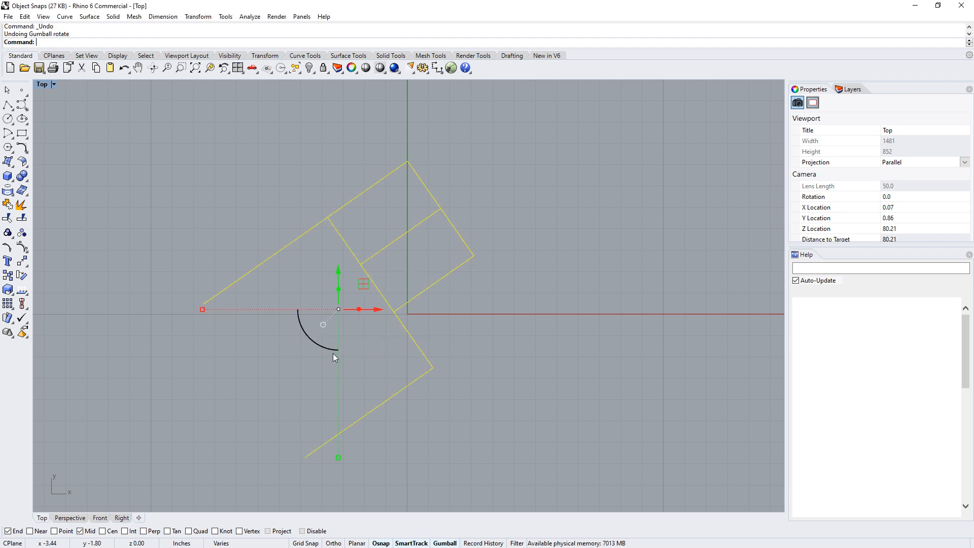
{"action": "key", "text": "ctrl+z"}
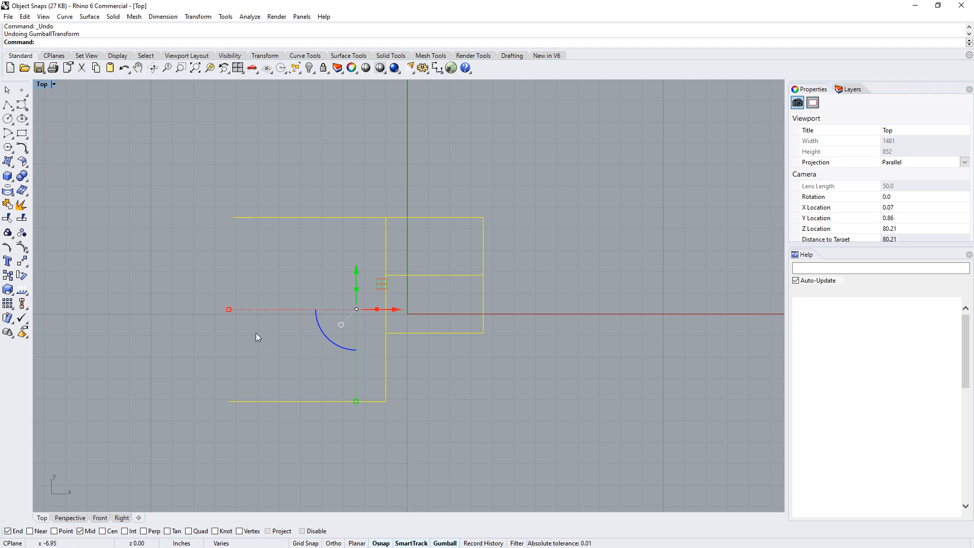
Step: Scale the selected curves freely along X using the Gumball's scale handle
{"action": "mouse_move", "coordinate": [229, 310]}
{"action": "left_mouse_down"}
{"action": "mouse_move", "coordinate": [194, 311]}
{"action": "mouse_move", "coordinate": [252, 314]}
{"action": "mouse_move", "coordinate": [195, 322]}
{"action": "mouse_move", "coordinate": [244, 321]}
{"action": "left_mouse_up"}
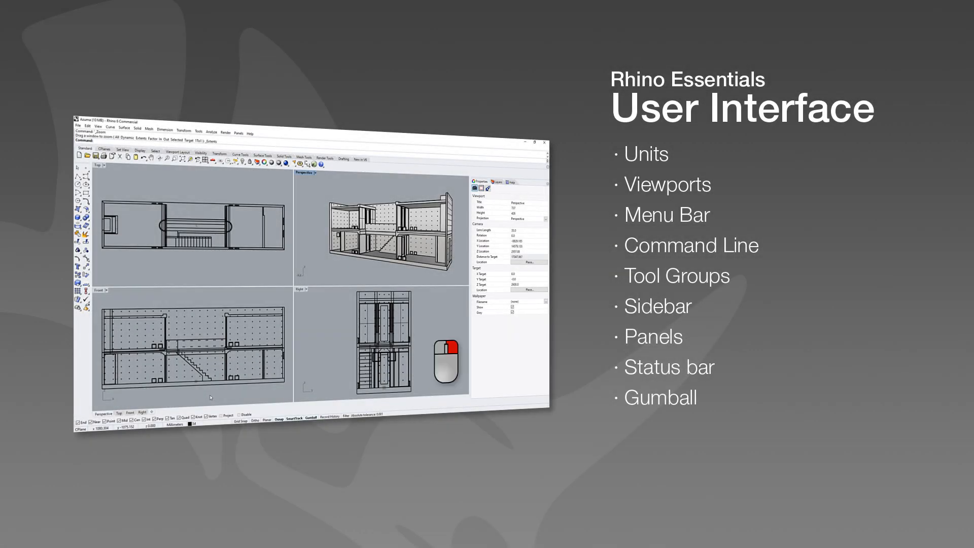
{"action": "mouse_move", "coordinate": [211, 397]}
{"action": "right_mouse_down"}
{"action": "mouse_move", "coordinate": [229, 395]}
{"action": "mouse_move", "coordinate": [213, 396]}
{"action": "right_mouse_up"}
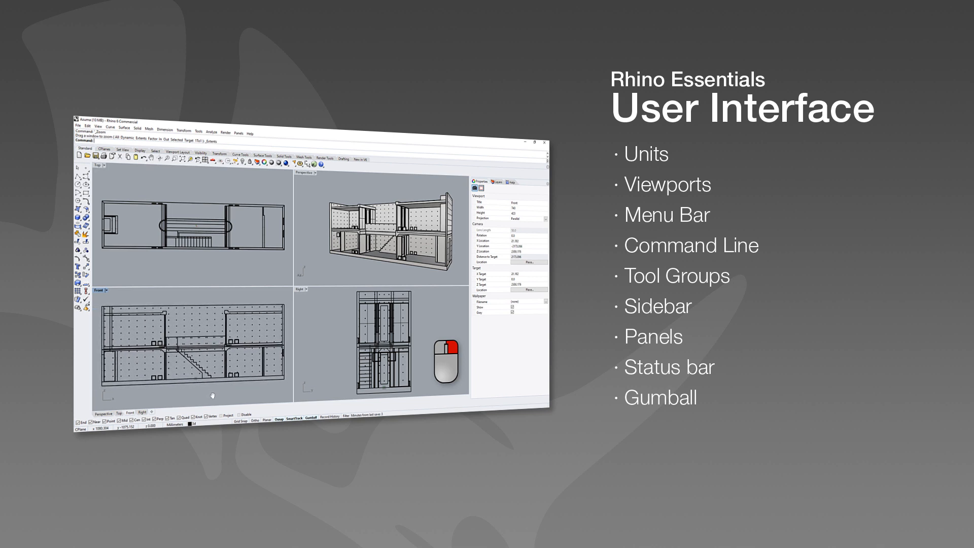
{"action": "right_click_drag", "start_coordinate": [349, 266], "coordinate": [374, 181]}
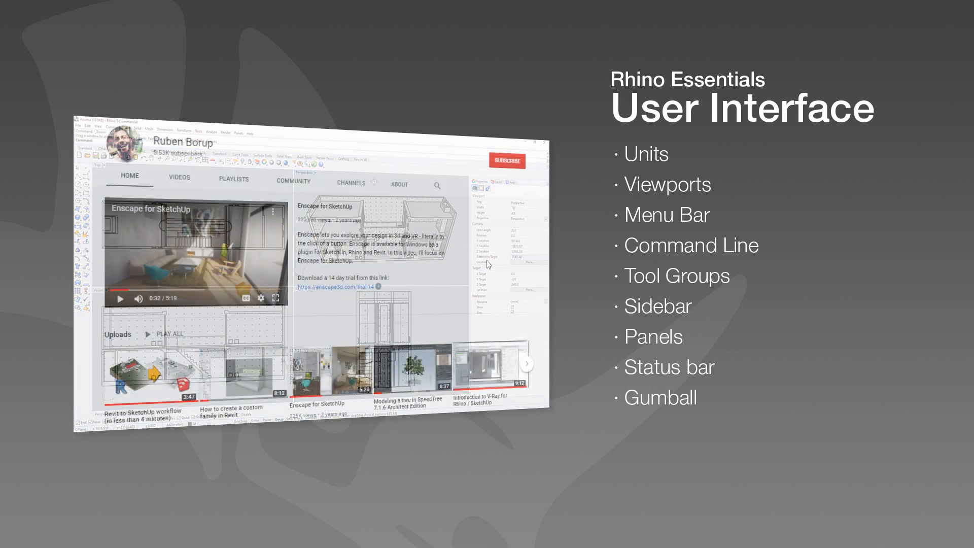
{"action": "left_click", "coordinate": [507, 161]}
{"action": "left_click", "coordinate": [520, 166]}
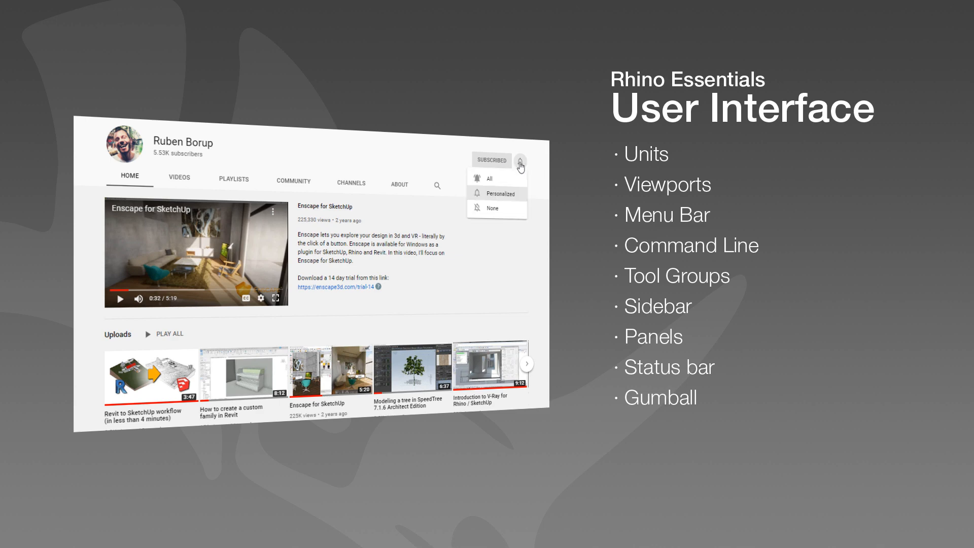
{"action": "left_click", "coordinate": [507, 188]}
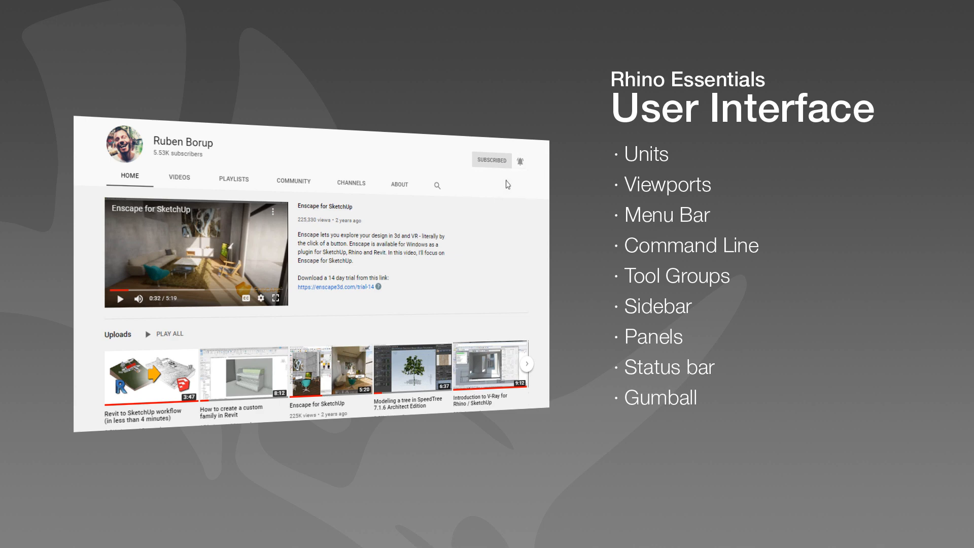